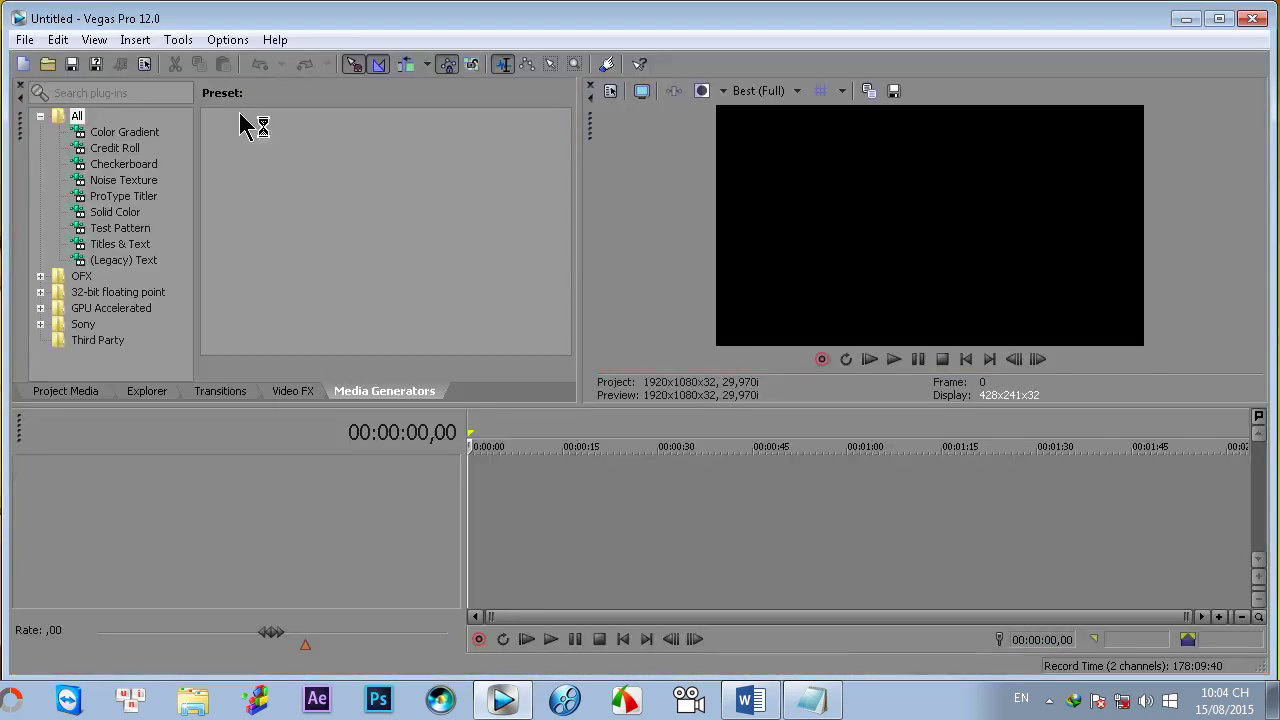
Look up the Ctrl+Shift+Q shortcut in the Notepad note, then add an empty video track.
left_click(812, 700)
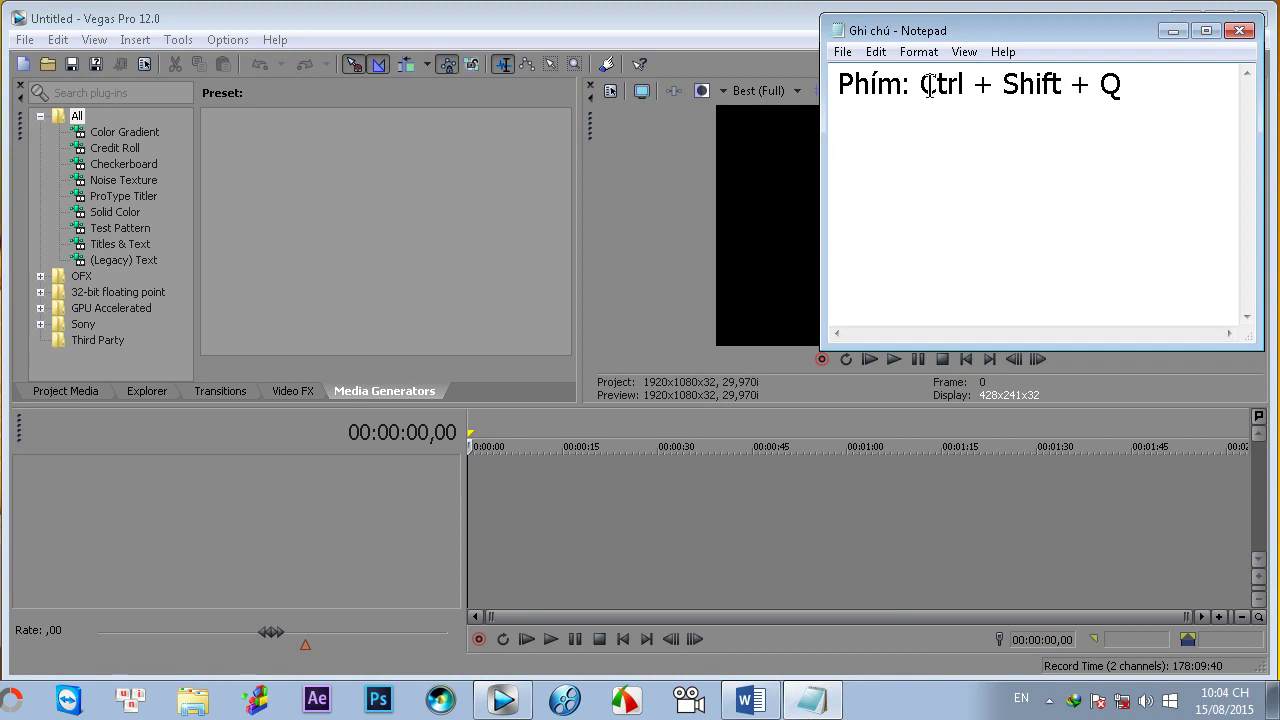
left_click_drag(924, 86, 1116, 92)
left_click(1180, 28)
left_click(327, 487)
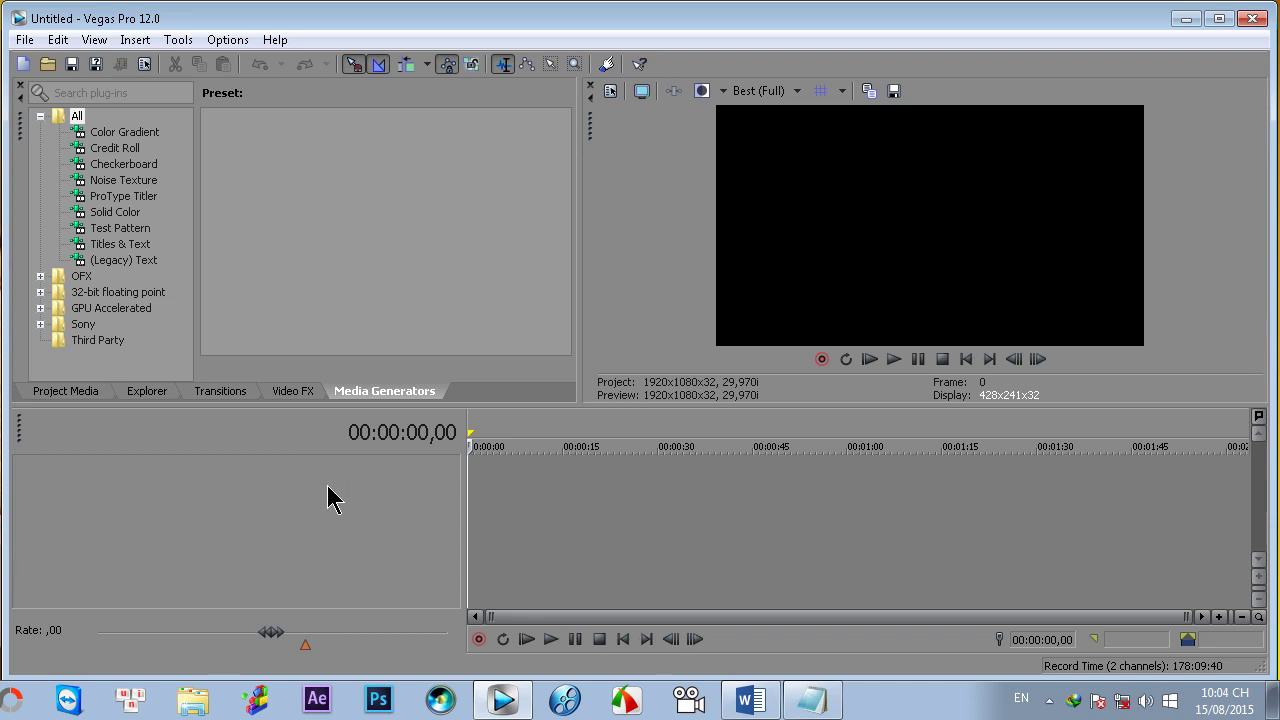
key("ctrl+shift+q")
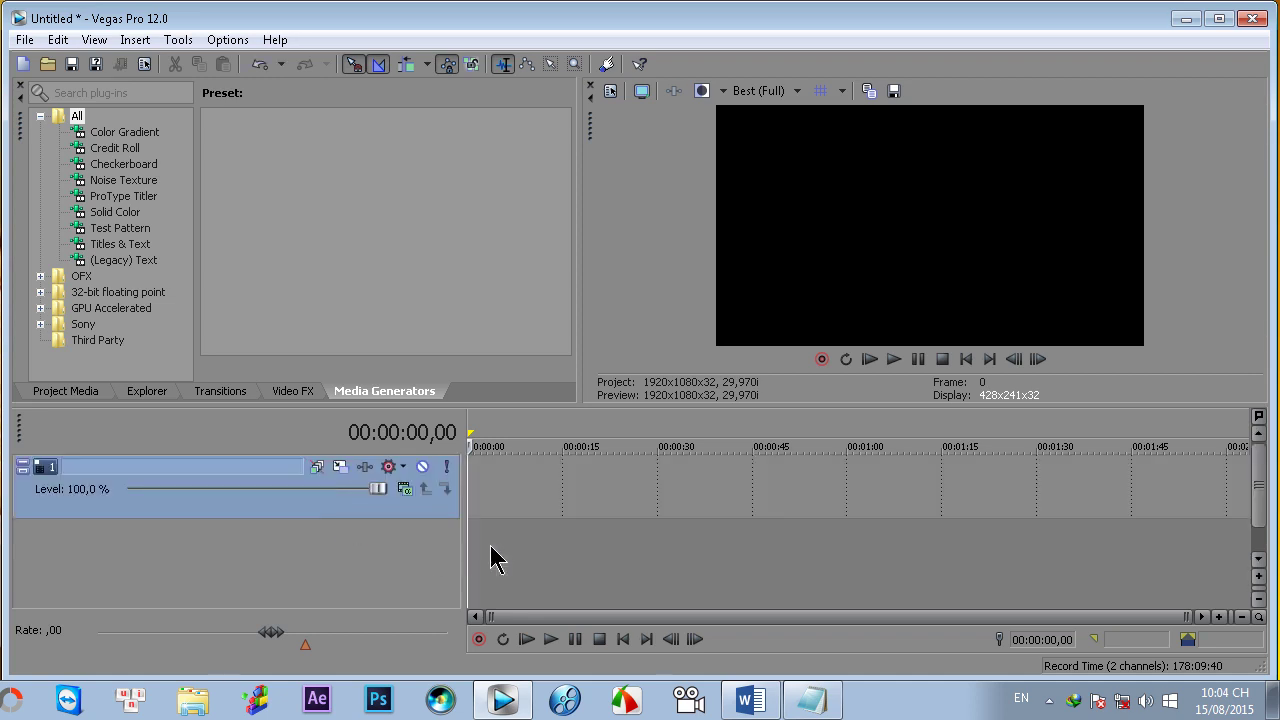
Insert a text media event on the track and replace Sample Text with the person's name.
right_click(509, 490)
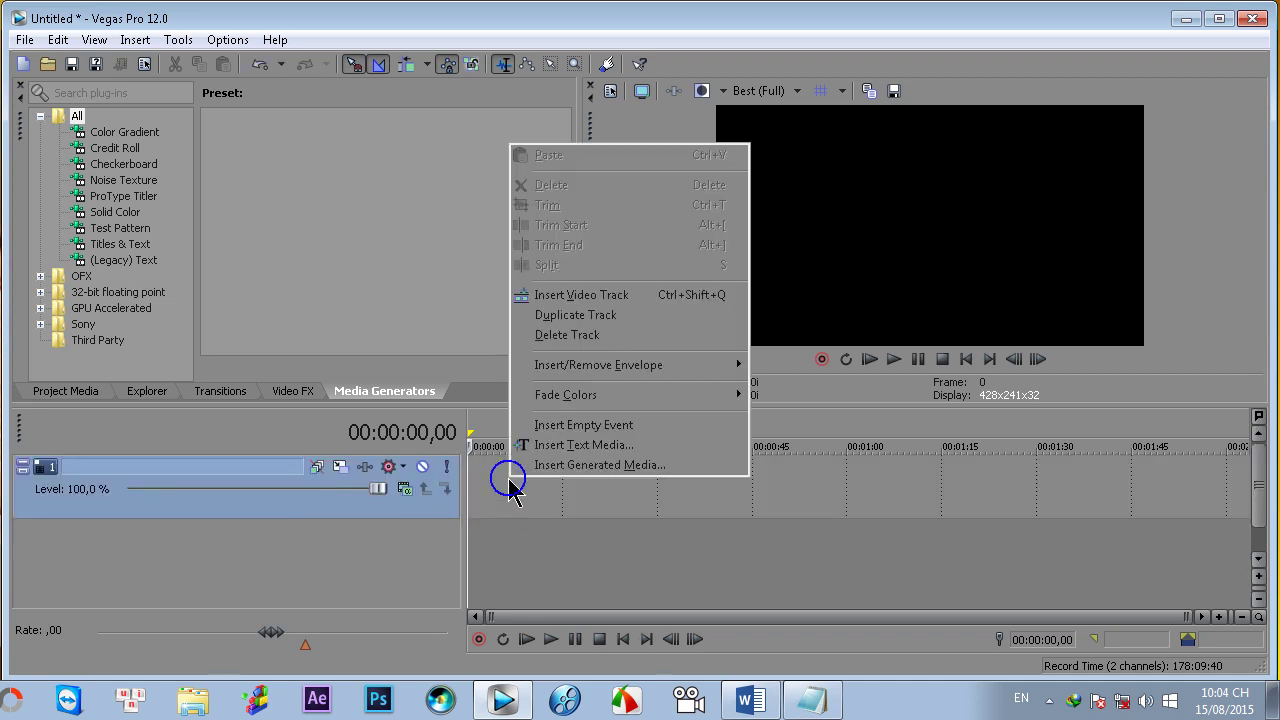
left_click(552, 450)
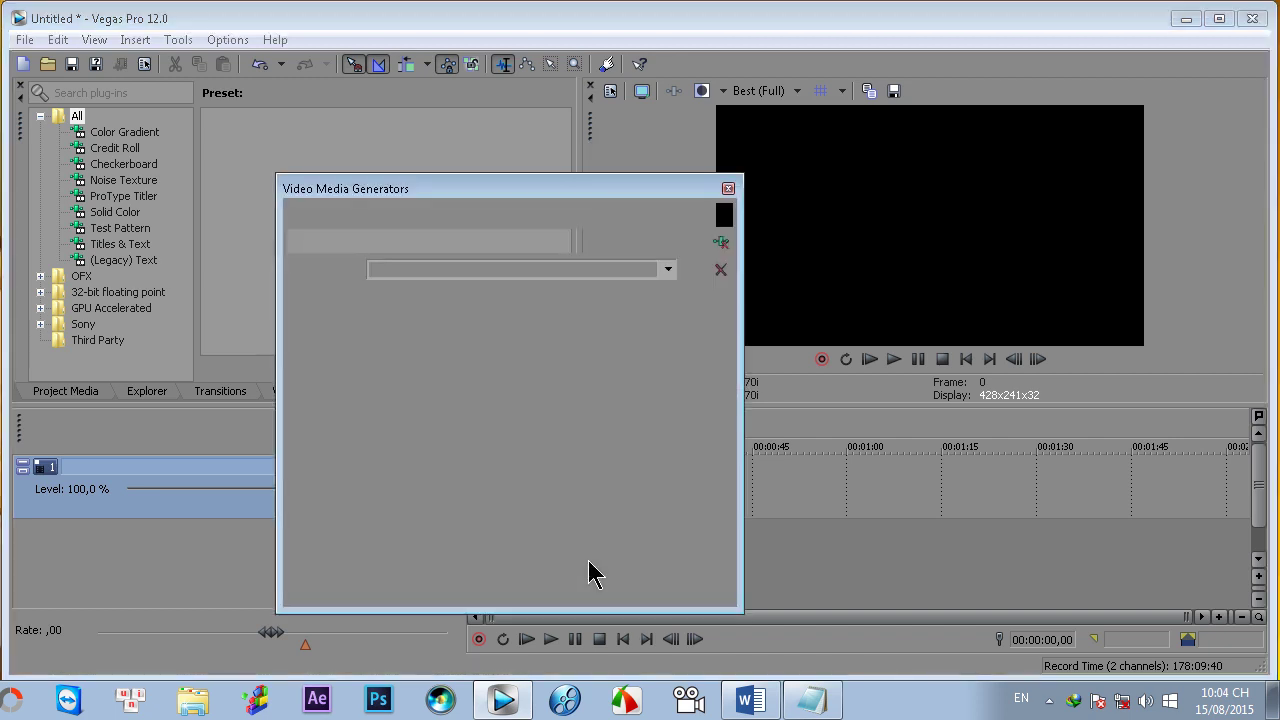
left_click(698, 443)
left_click_drag(698, 443, 325, 418)
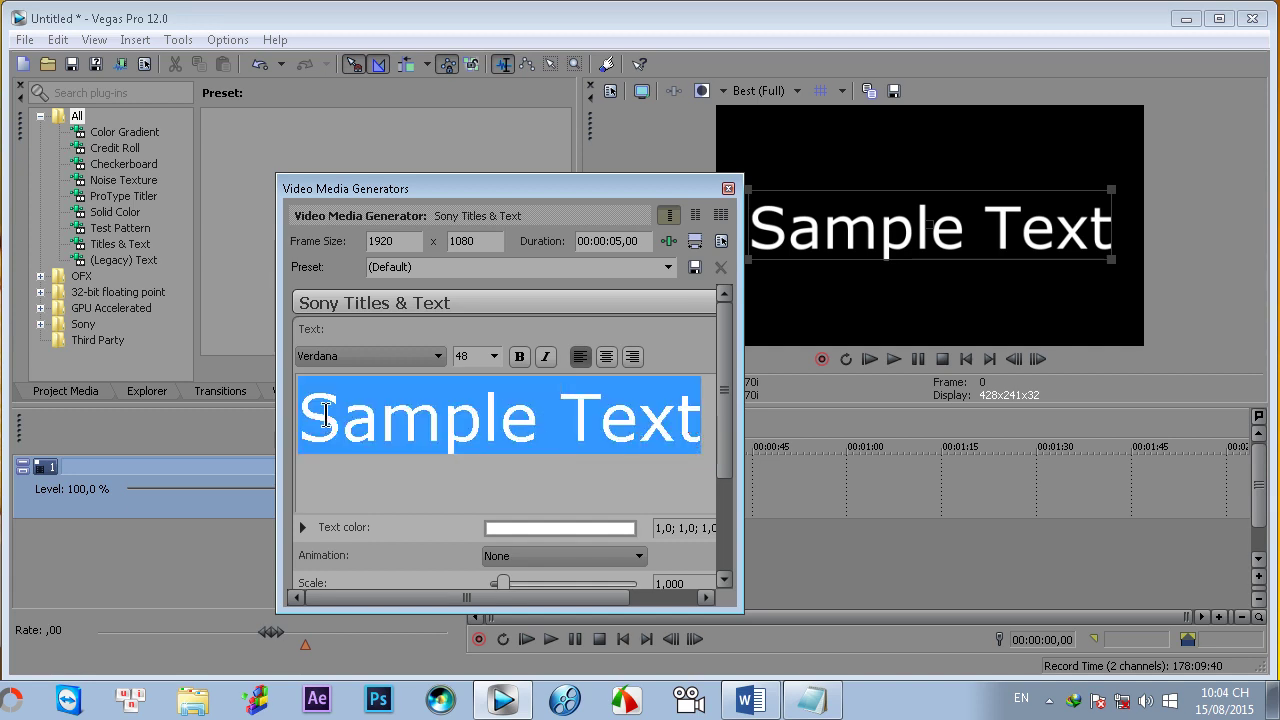
type("Khắc ")
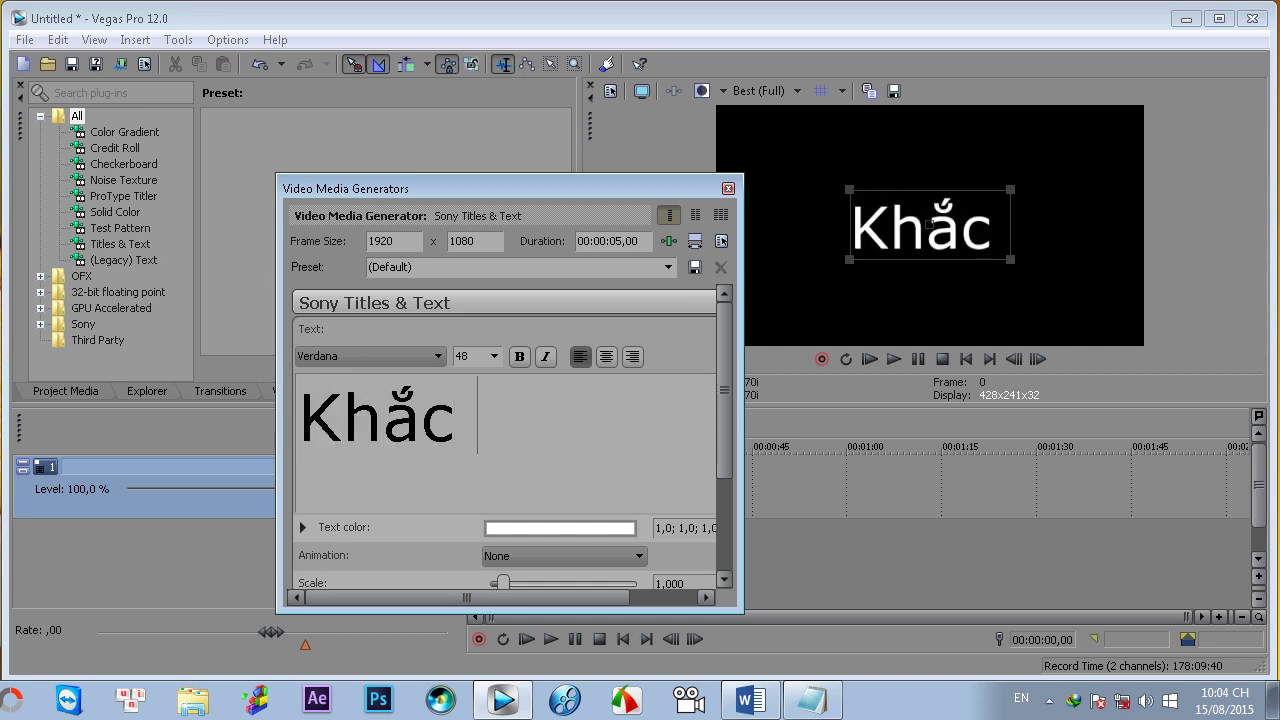
type("Tuấn Anh")
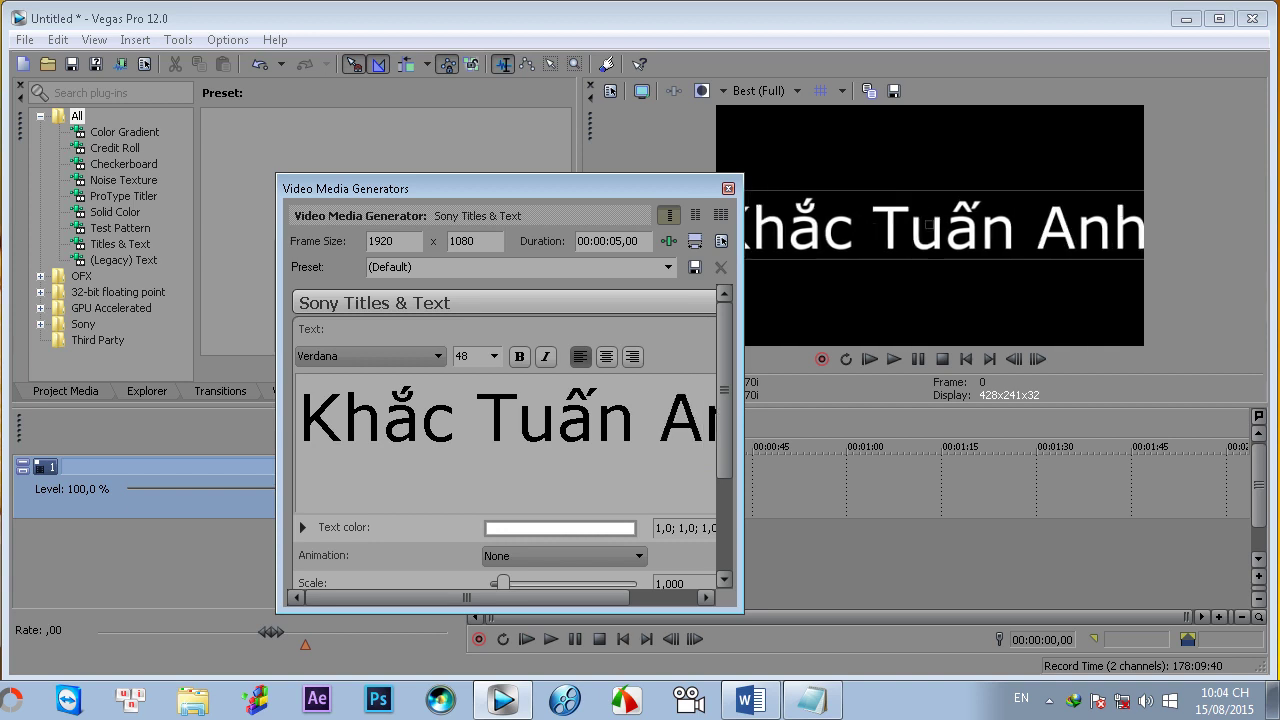
Set the name title's font size to 18 and close the text generator settings.
triple_click(510, 407)
left_click(493, 356)
left_click(462, 466)
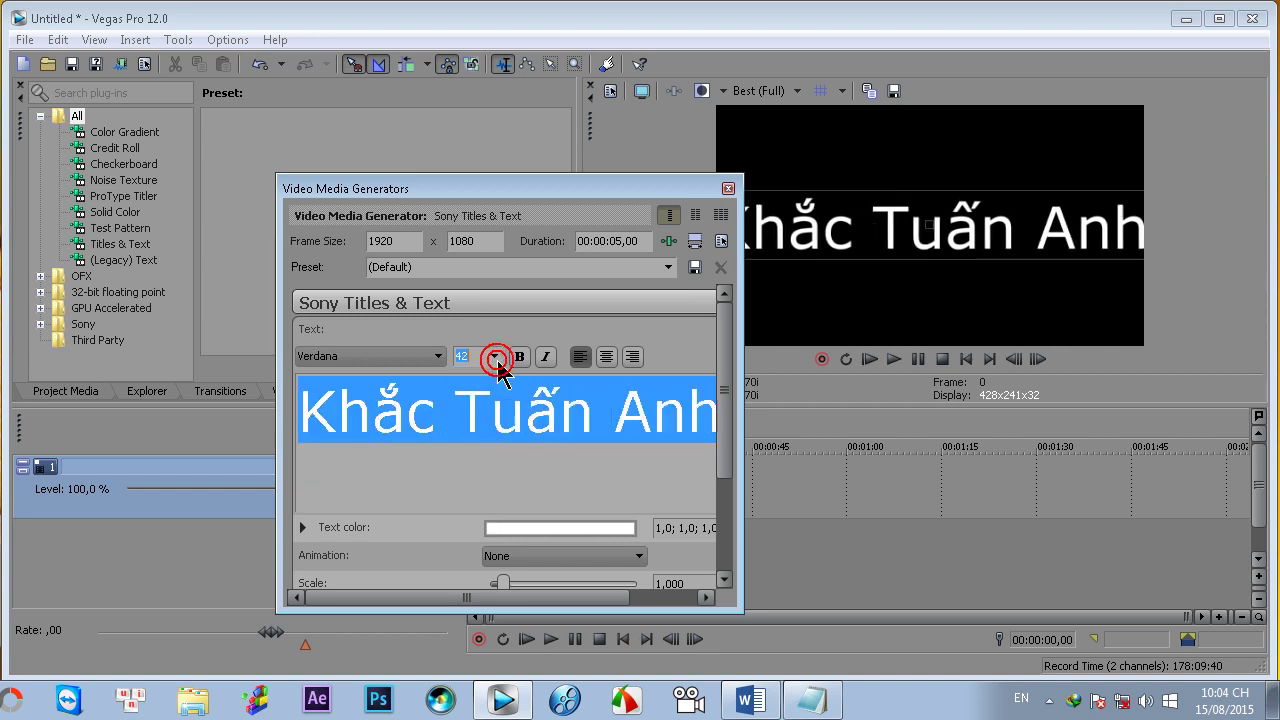
scroll(493, 358, "up", 1)
left_click(729, 189)
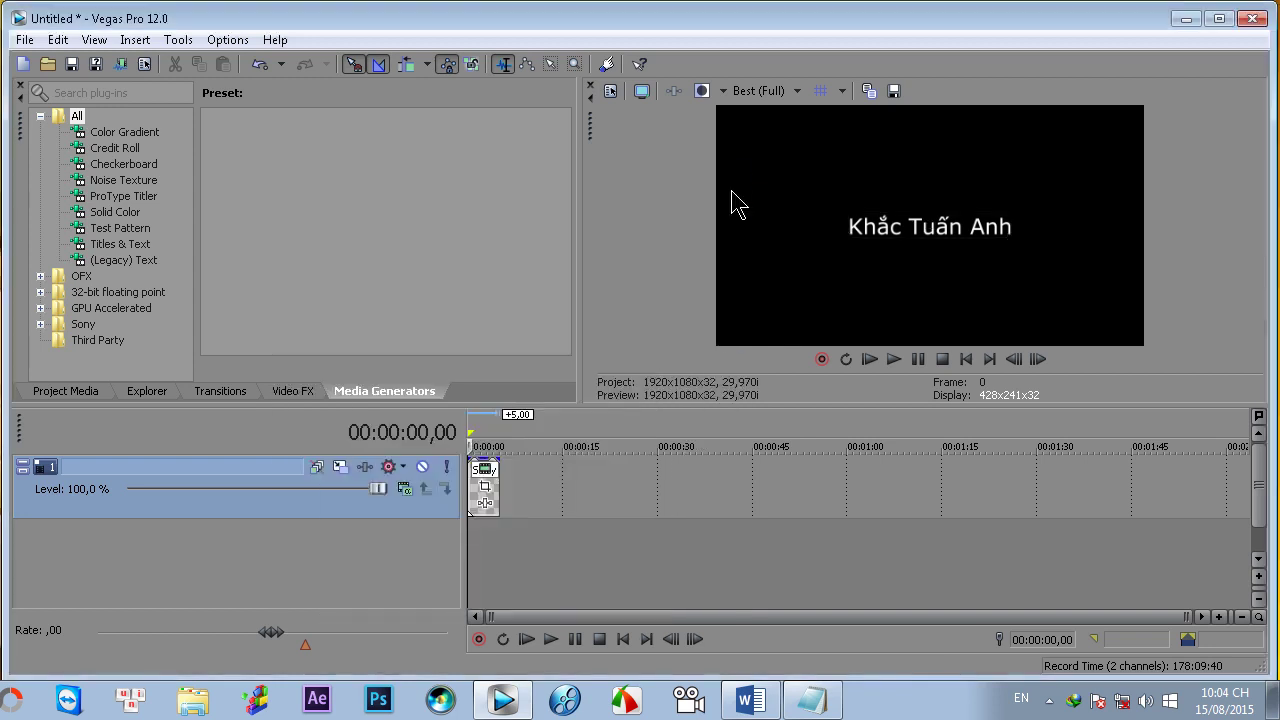
Select the 5-second name title's span and place the playhead just after it.
scroll(505, 555, "up", 4)
left_click(537, 491)
double_click(538, 492)
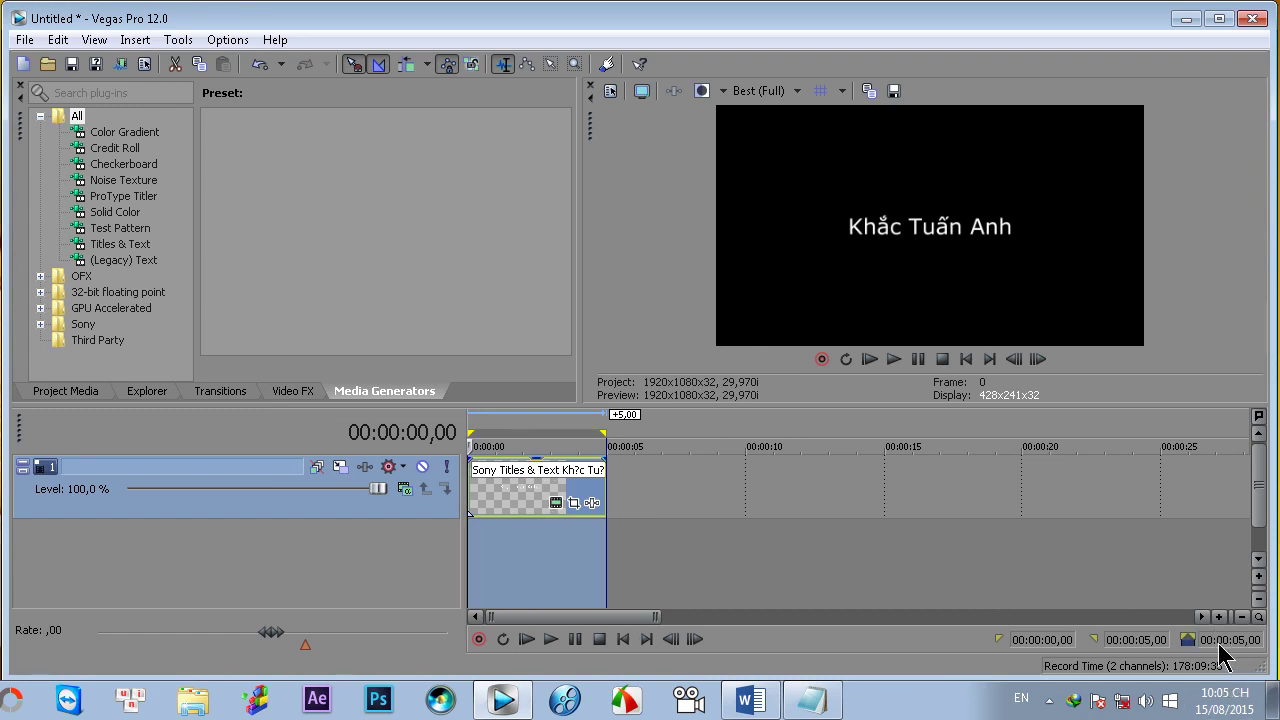
left_click(660, 480)
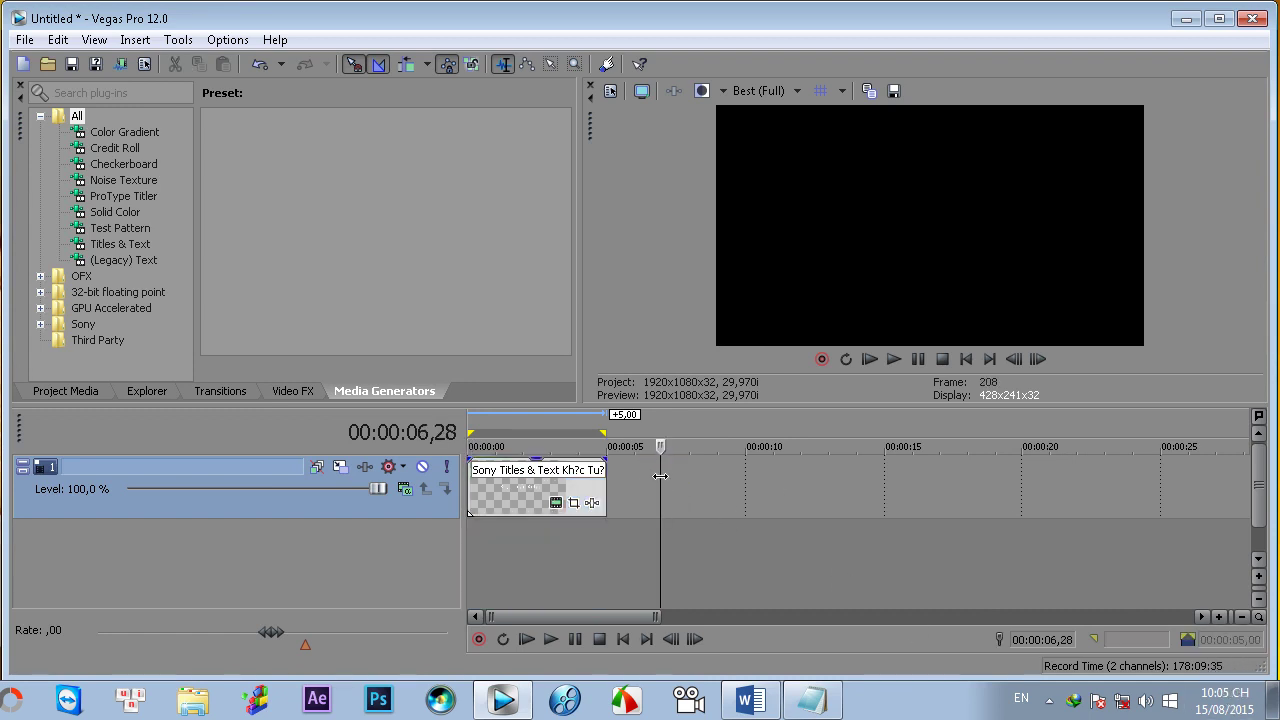
Insert a second Sample Text title at the playhead and drag its end outward.
right_click(660, 477)
left_click(703, 450)
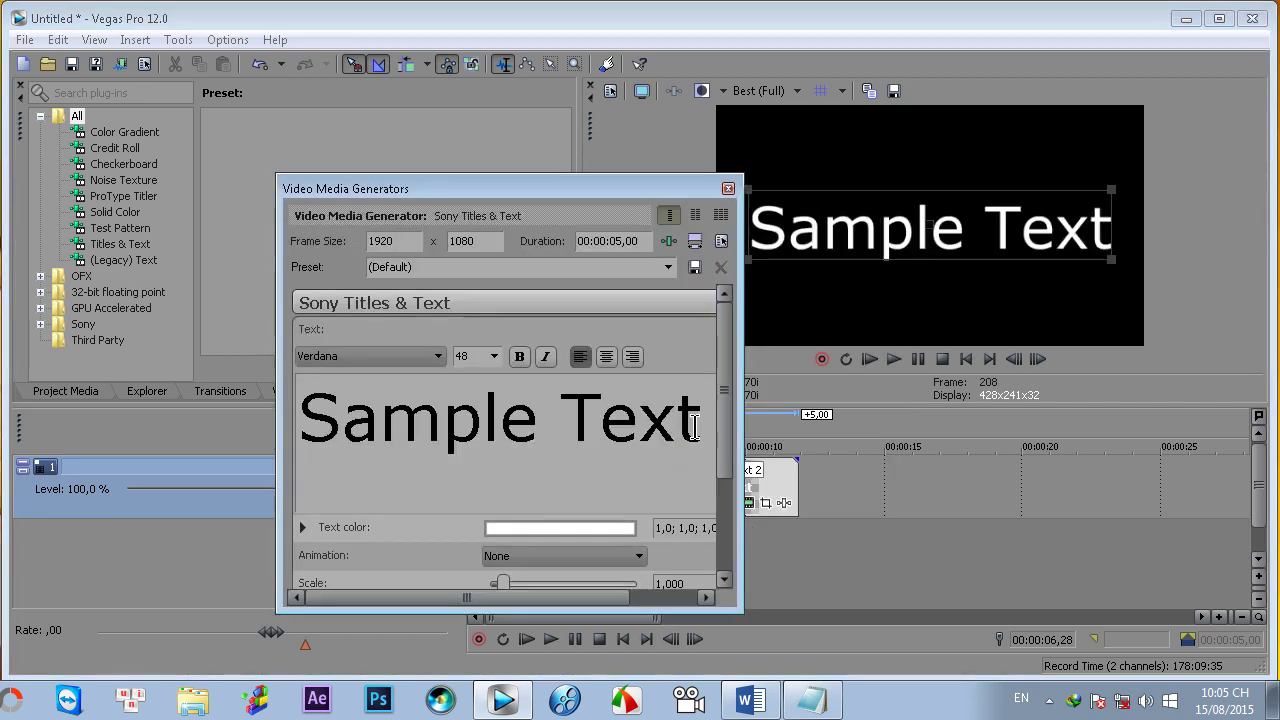
left_click(728, 188)
double_click(709, 490)
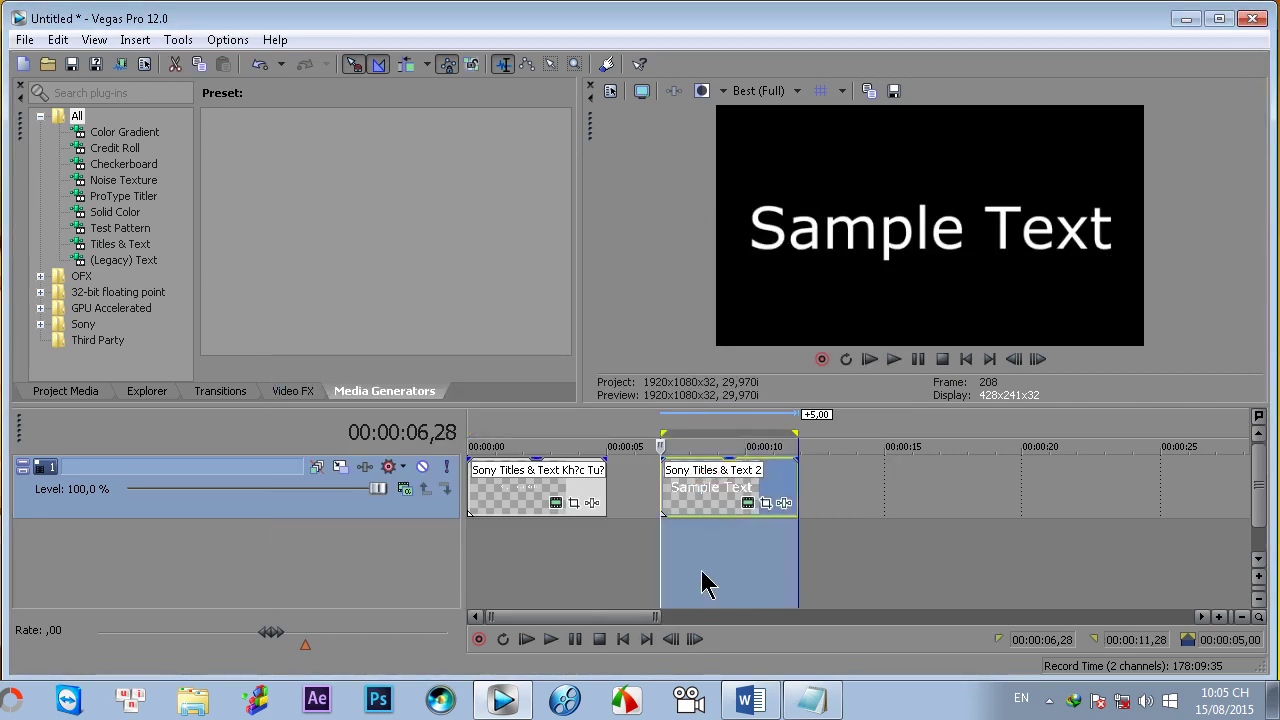
scroll(703, 590, "down", 2)
left_click_drag(684, 488, 1186, 488)
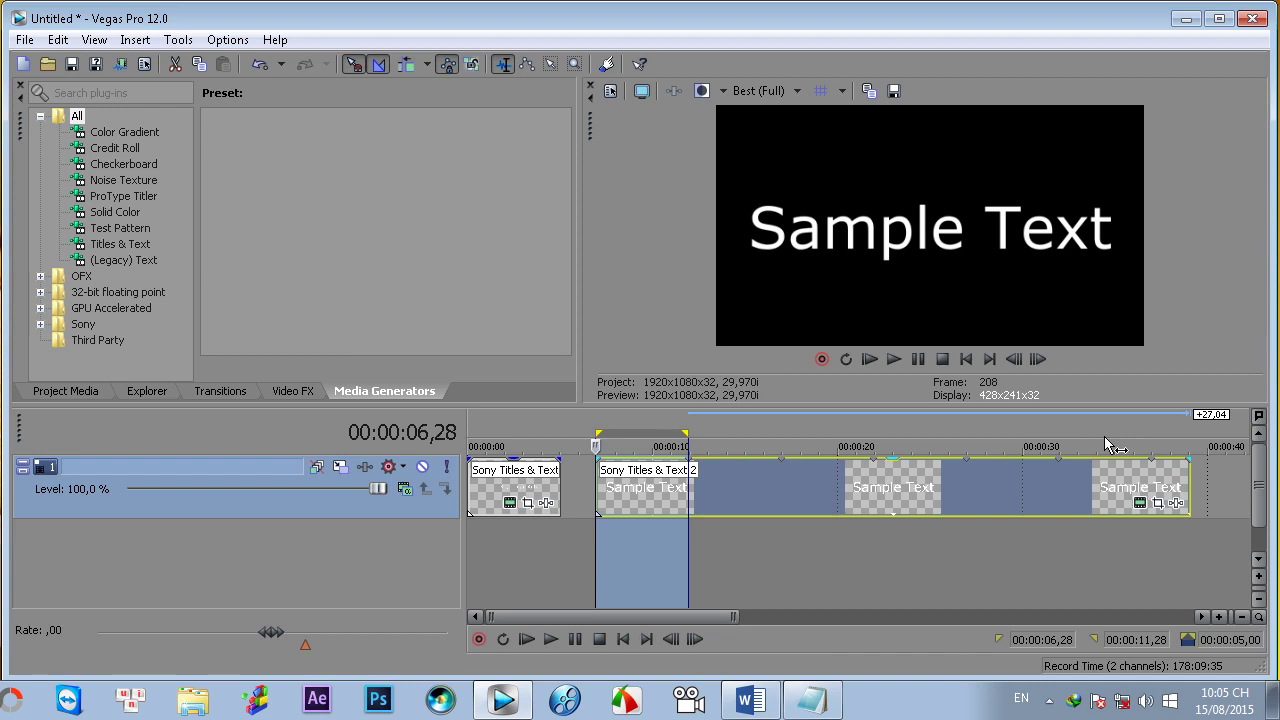
Trim the second title, match its text to the event length, then lengthen the event.
scroll(792, 525, "down", 1)
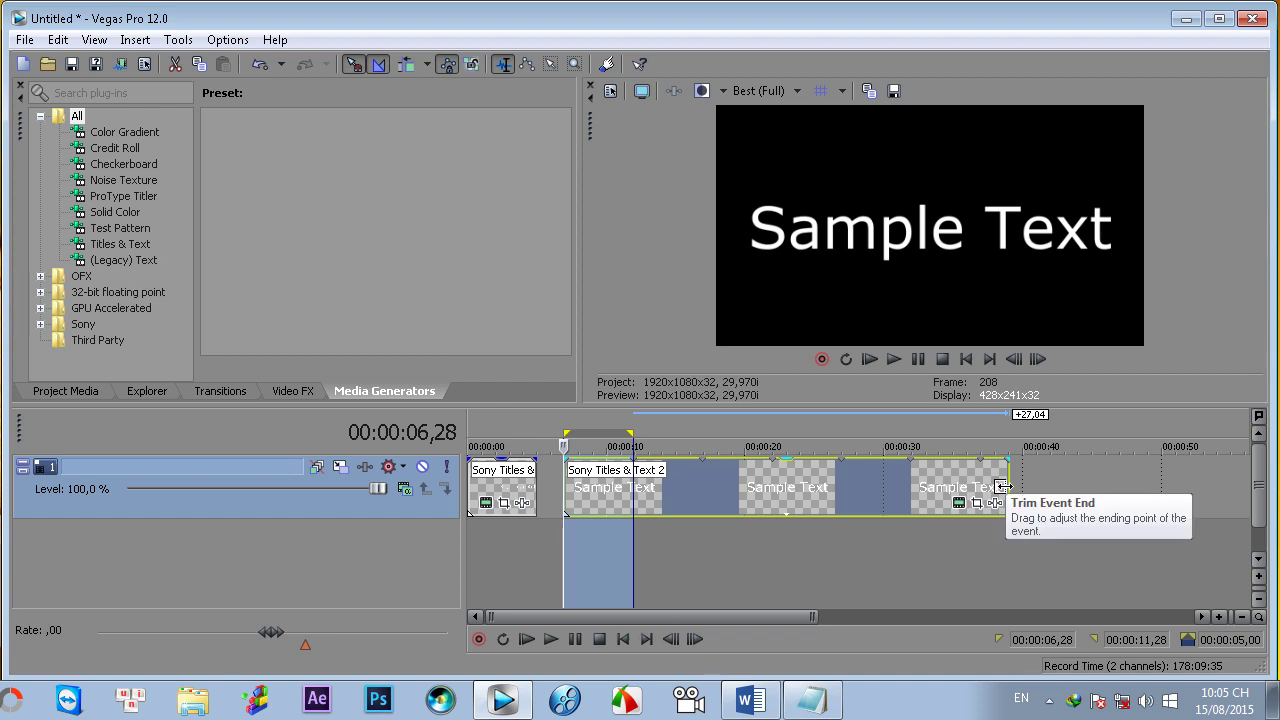
left_click_drag(1003, 486, 838, 481)
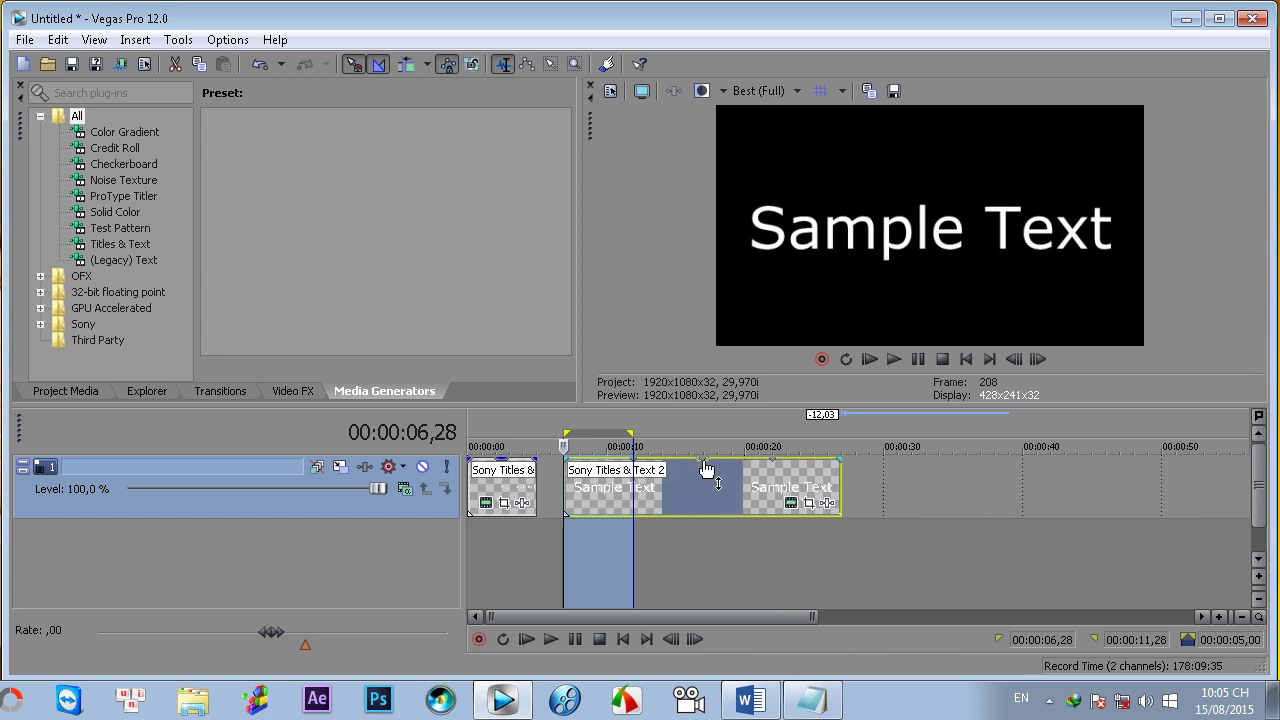
left_click(790, 505)
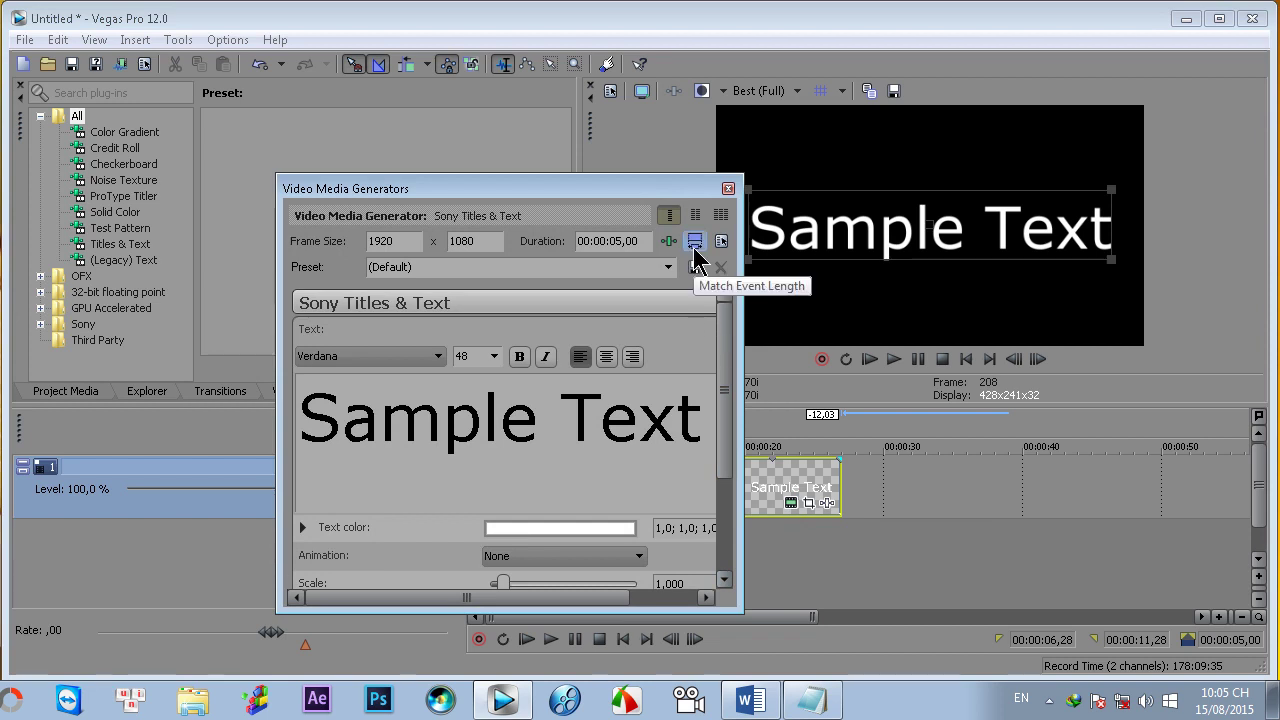
left_click(694, 248)
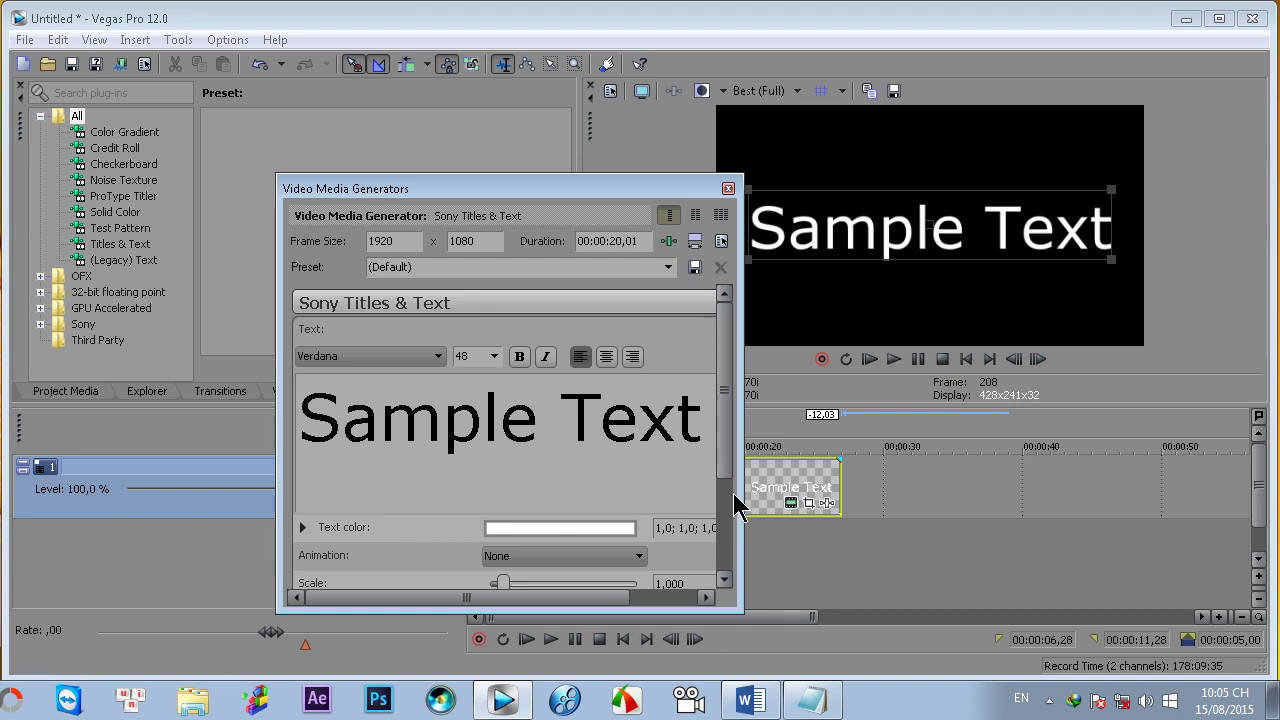
left_click(726, 189)
left_click_drag(842, 485, 1194, 484)
scroll(1040, 505, "down", 3)
left_click_drag(830, 487, 612, 490)
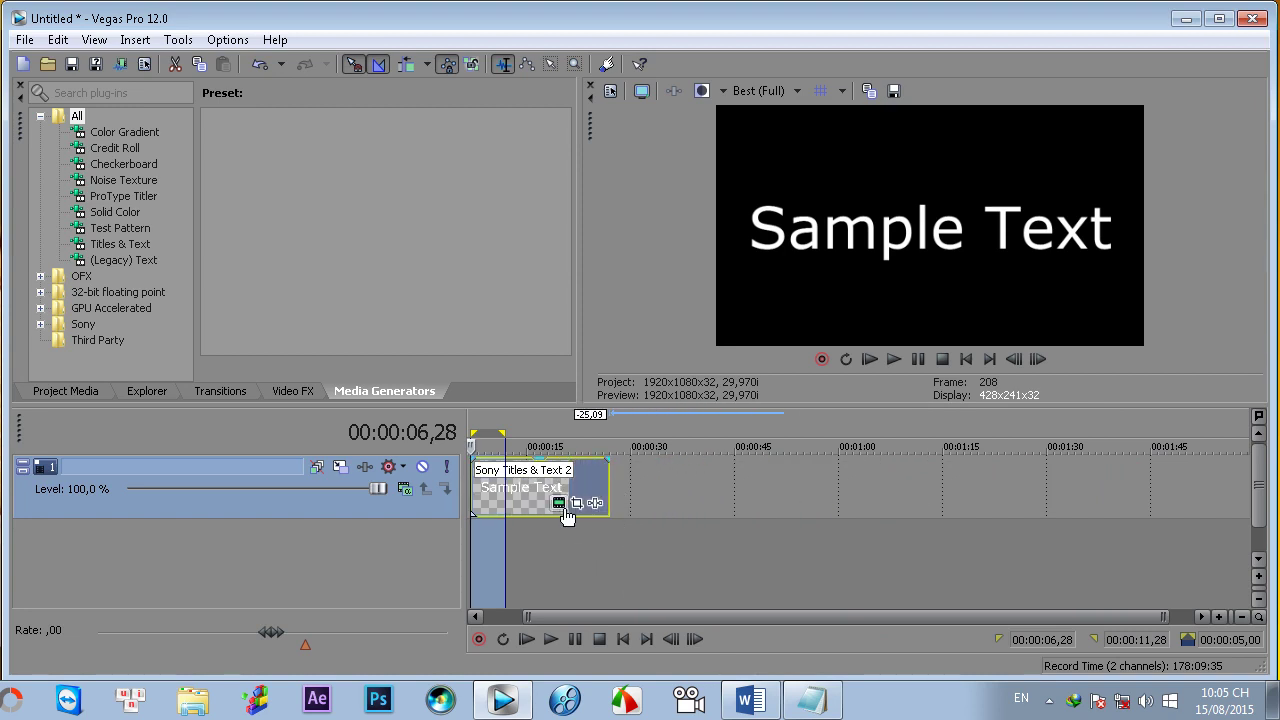
Set the name title's generated duration to 00:00:20,00.
scroll(575, 525, "down", 1)
scroll(480, 551, "down", 1)
left_click(480, 551)
scroll(593, 551, "up", 2)
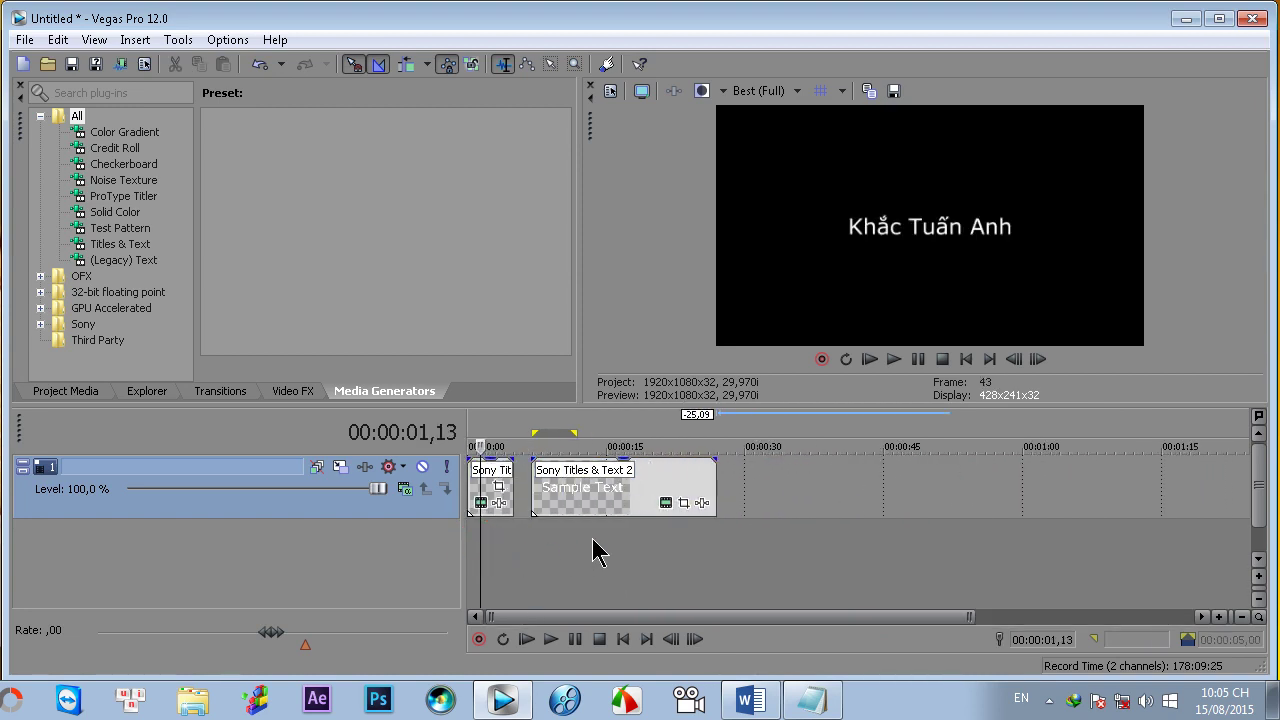
scroll(593, 551, "up", 3)
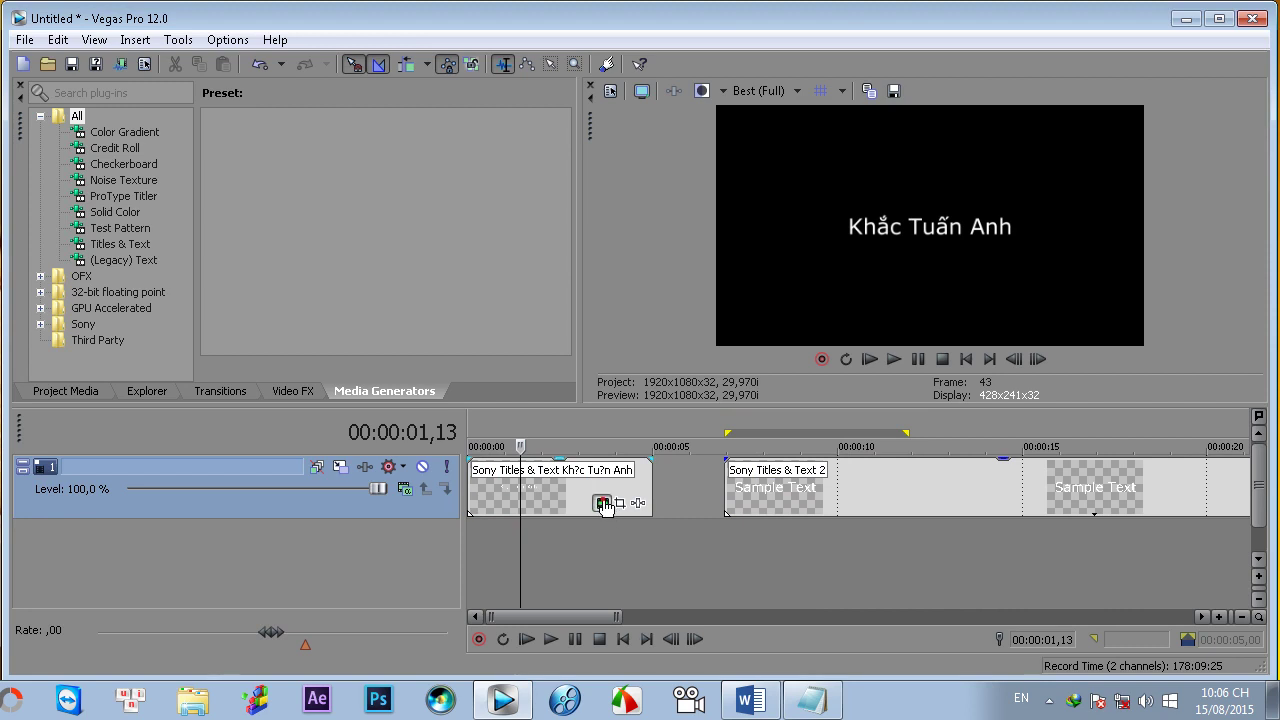
left_click(603, 503)
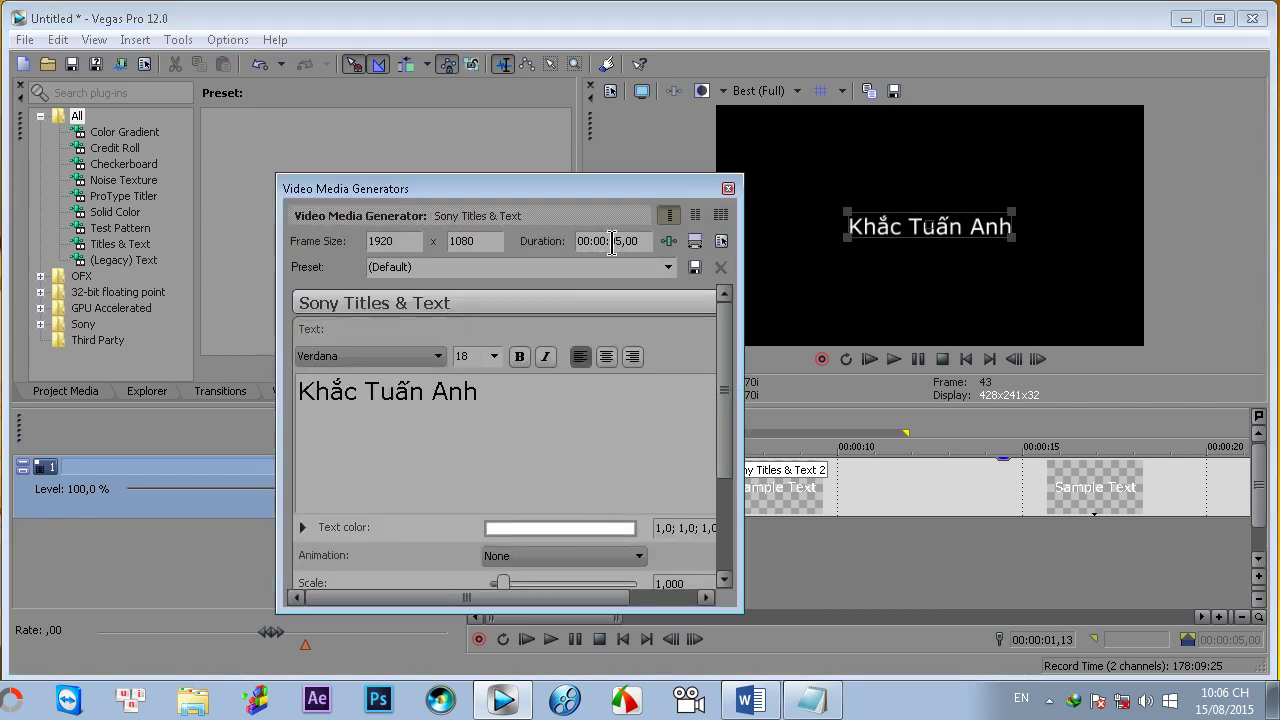
type("2")
key("Return")
left_click(728, 188)
Trim the name title to about 15 s and butt the Sample Text title against it.
left_click_drag(709, 503, 688, 520)
left_click_drag(536, 492, 1152, 482)
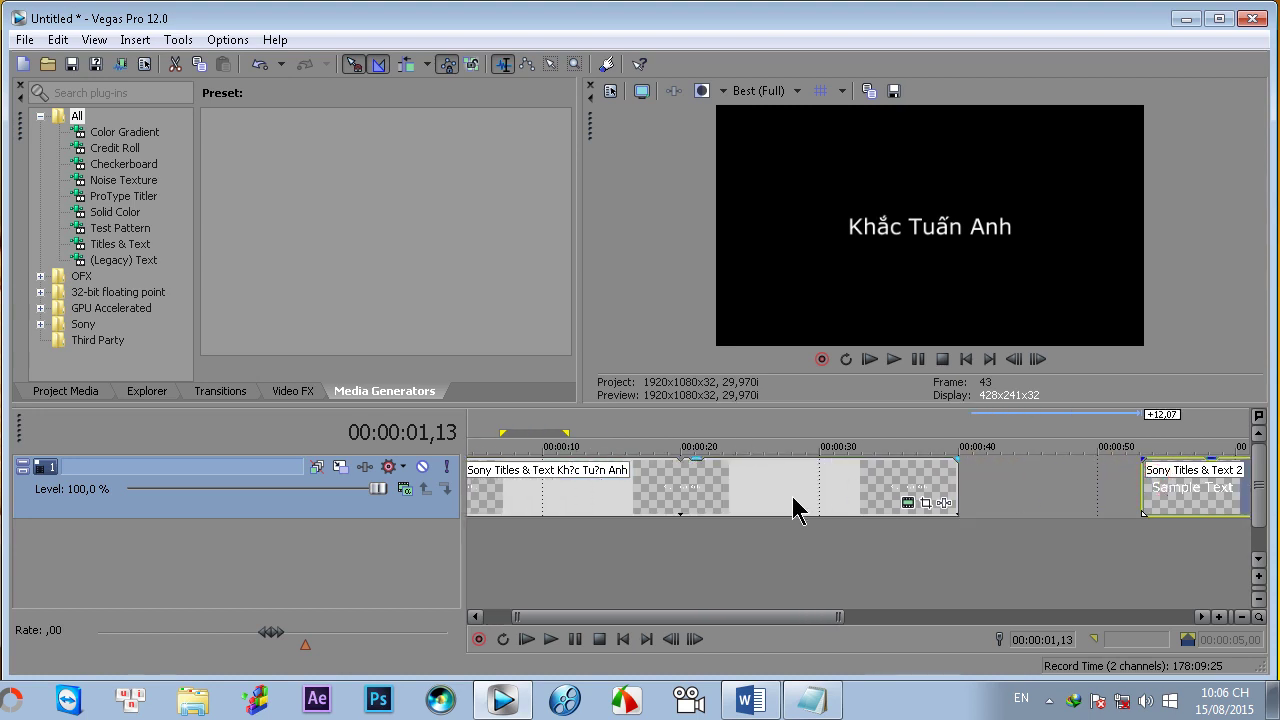
scroll(797, 509, "down", 3)
left_click_drag(720, 482, 606, 484)
double_click(550, 490)
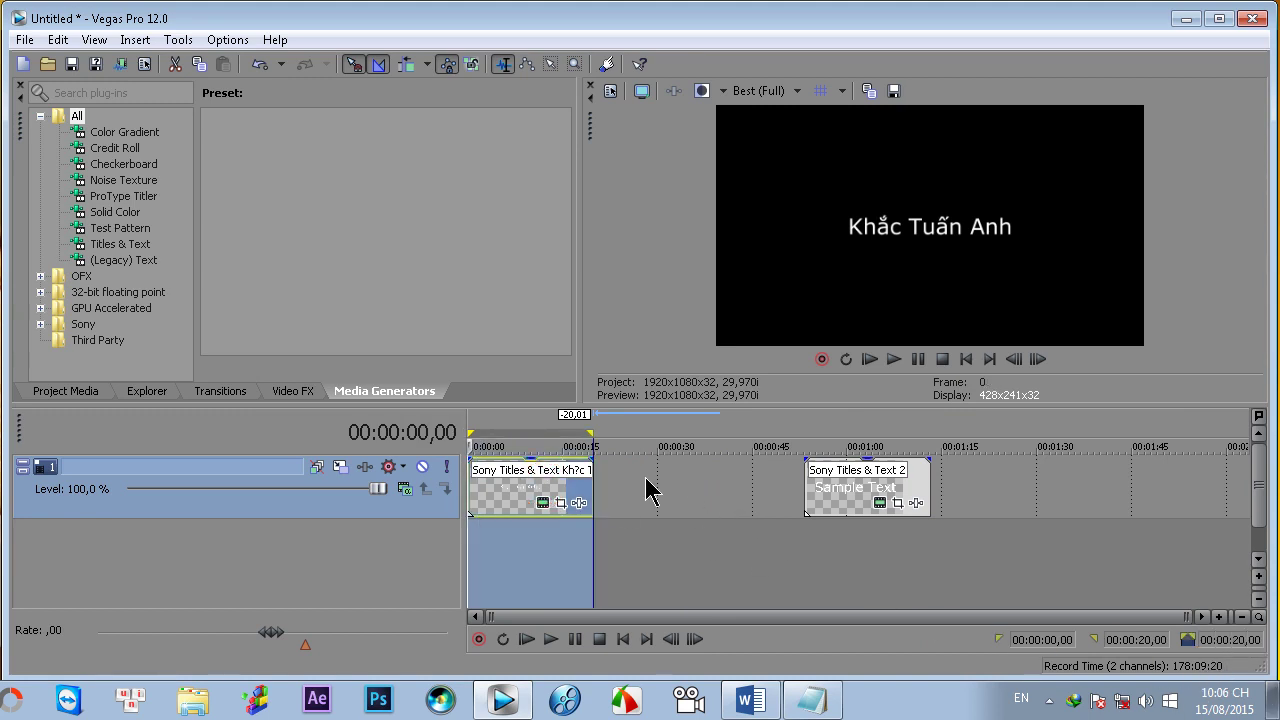
left_click_drag(846, 510, 641, 490)
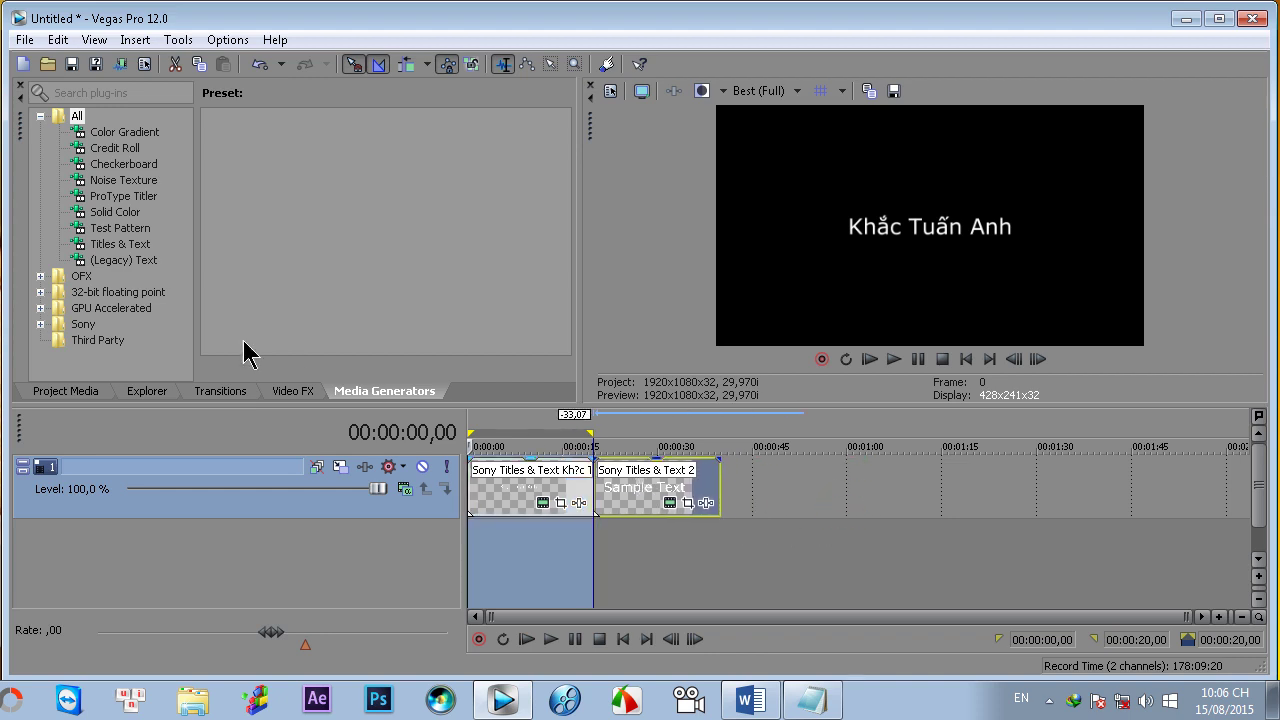
Drop the Action Flip Titles & Text preset onto the track as a third event near 0:45.
left_click(133, 245)
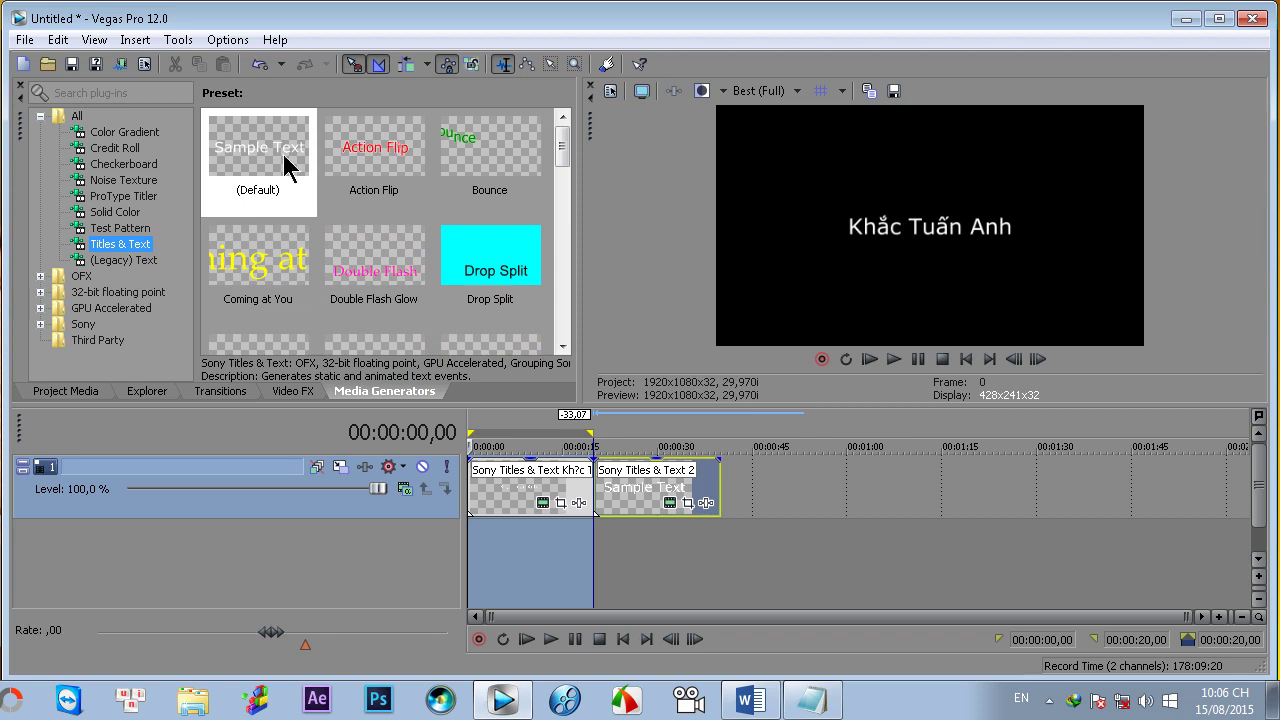
left_click_drag(370, 150, 779, 481)
left_click(728, 188)
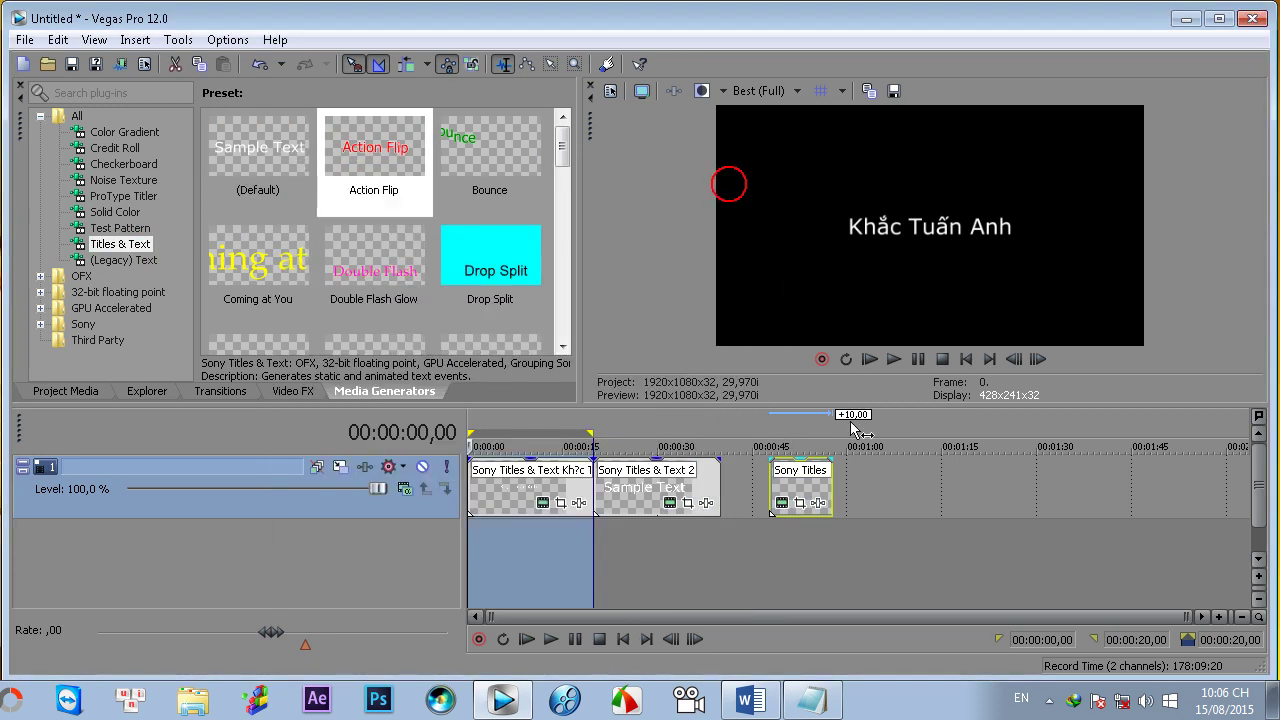
left_click(808, 484)
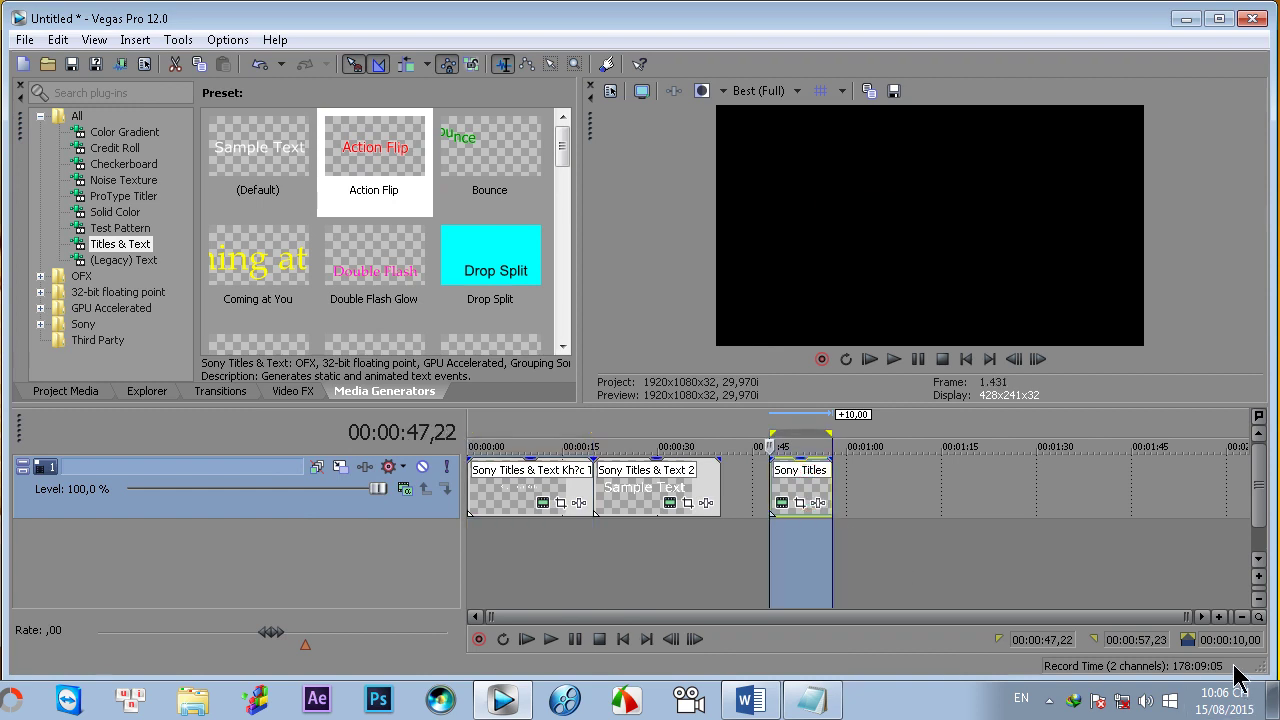
left_click(768, 540)
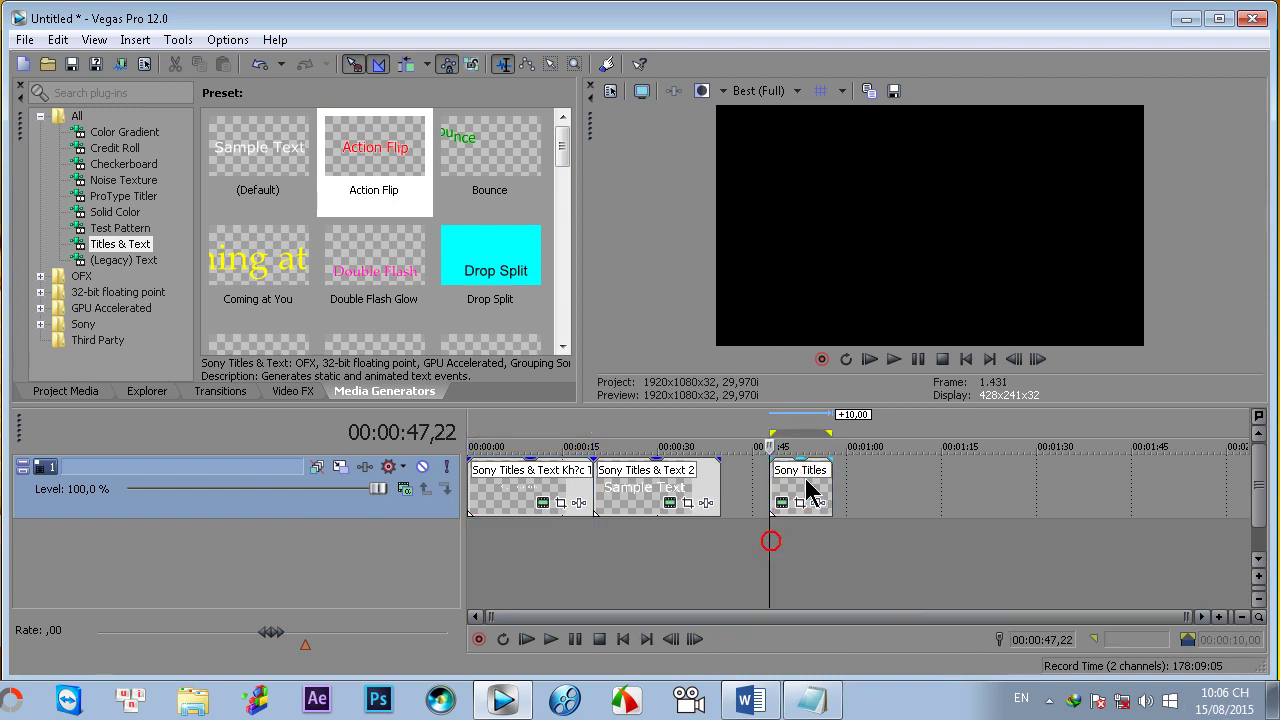
Preview the Action Flip title and lengthen its event.
left_click(891, 359)
scroll(880, 486, "up", 2)
scroll(951, 500, "up", 2)
scroll(880, 500, "down", 2)
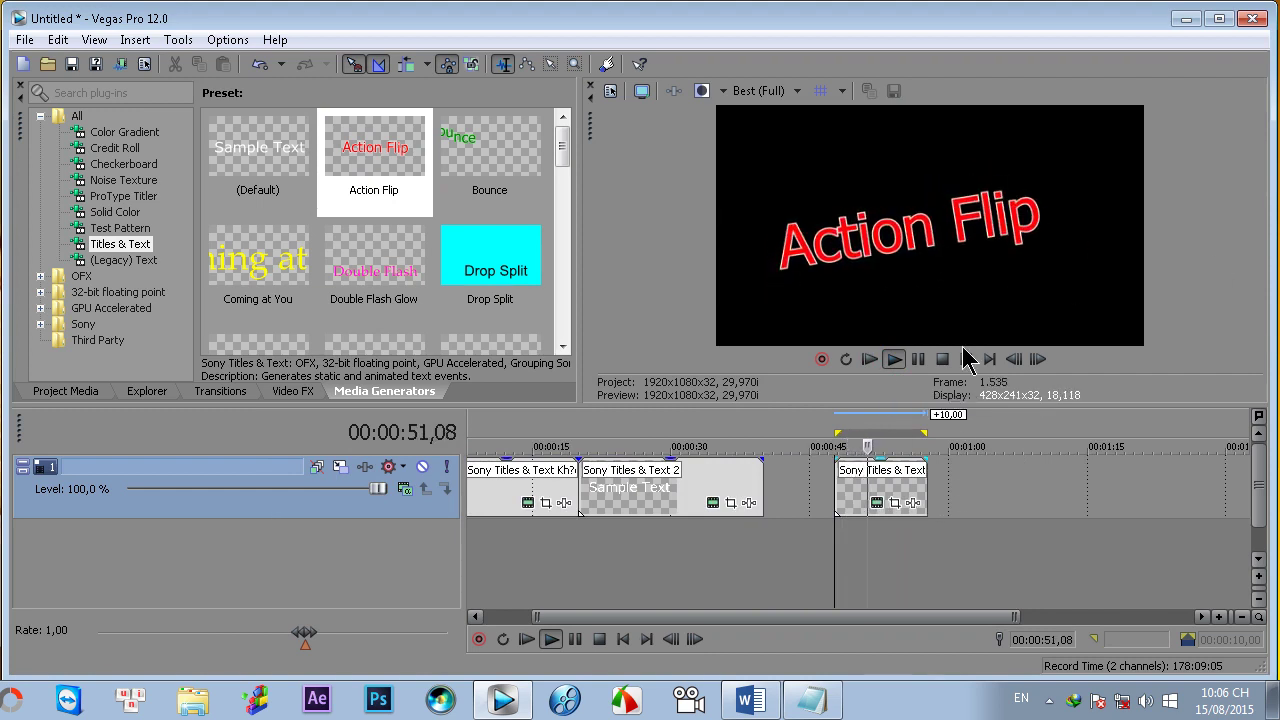
scroll(871, 509, "down", 2)
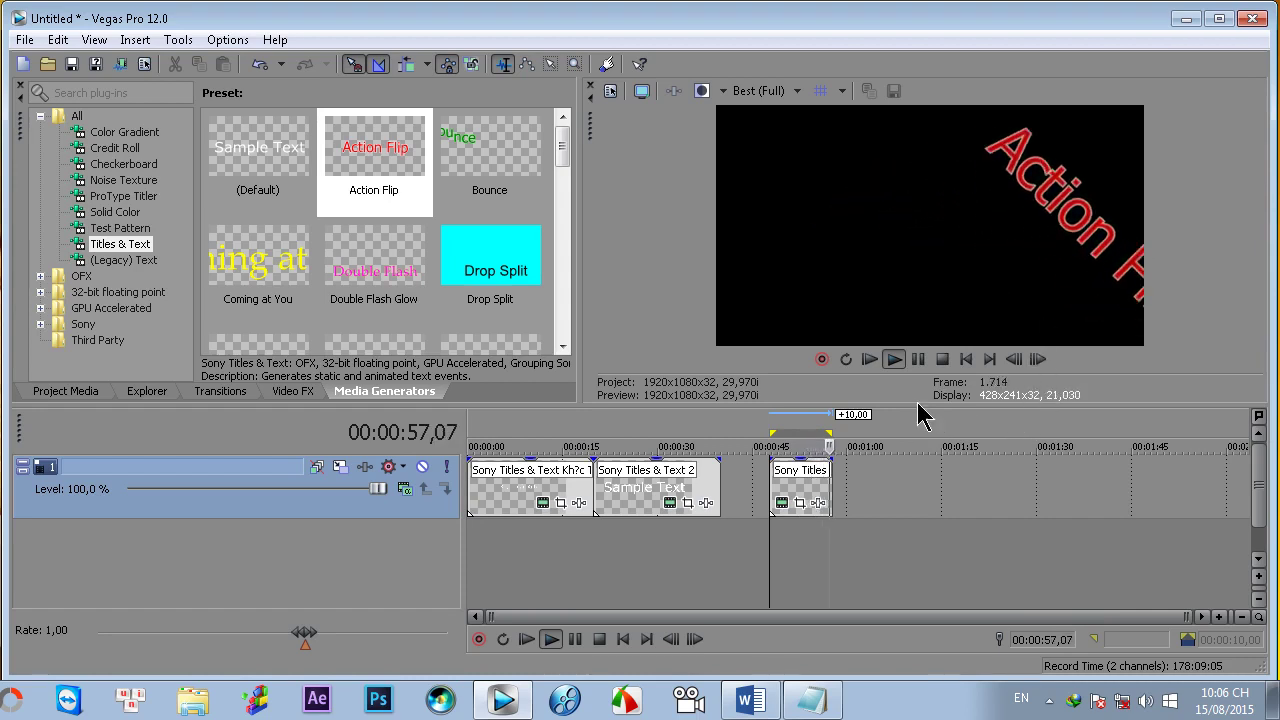
left_click(917, 361)
left_click_drag(826, 487, 895, 487)
Extend the Action Flip event further right and preview it.
scroll(843, 566, "up", 5)
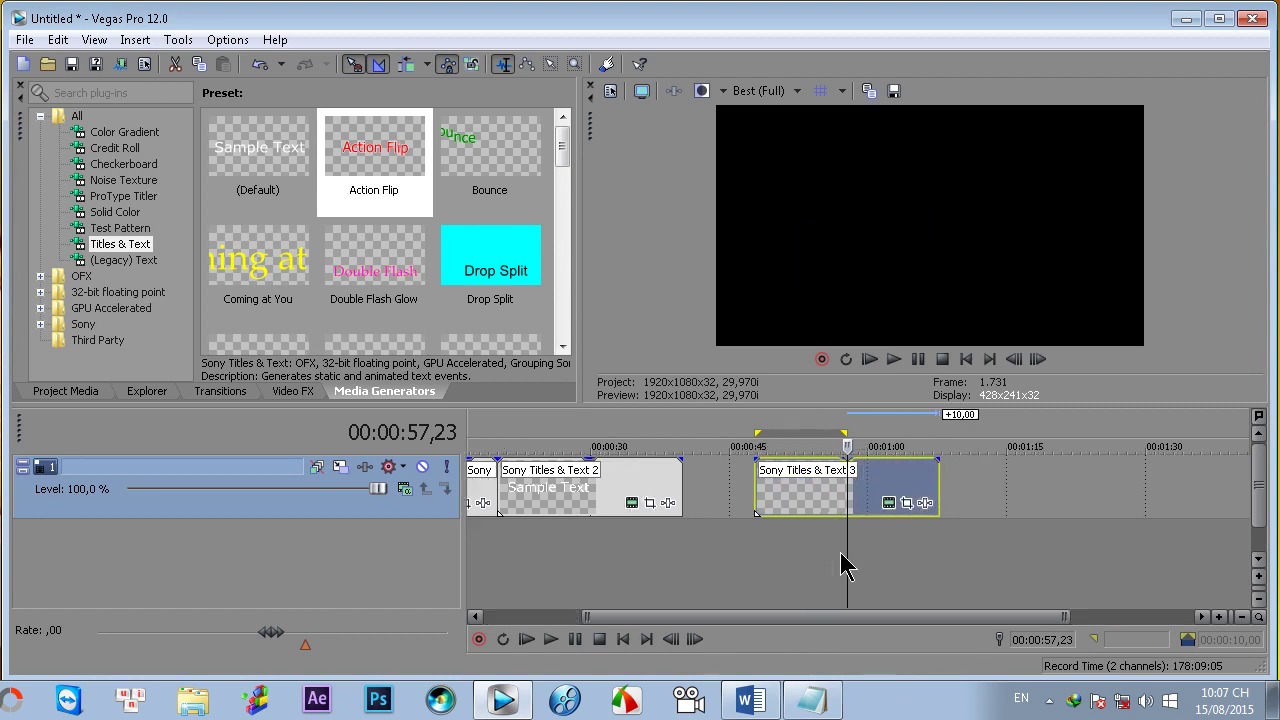
mouse_move(1032, 484)
left_mouse_down()
mouse_move(1065, 487)
mouse_move(1045, 491)
left_mouse_up()
double_click(902, 500)
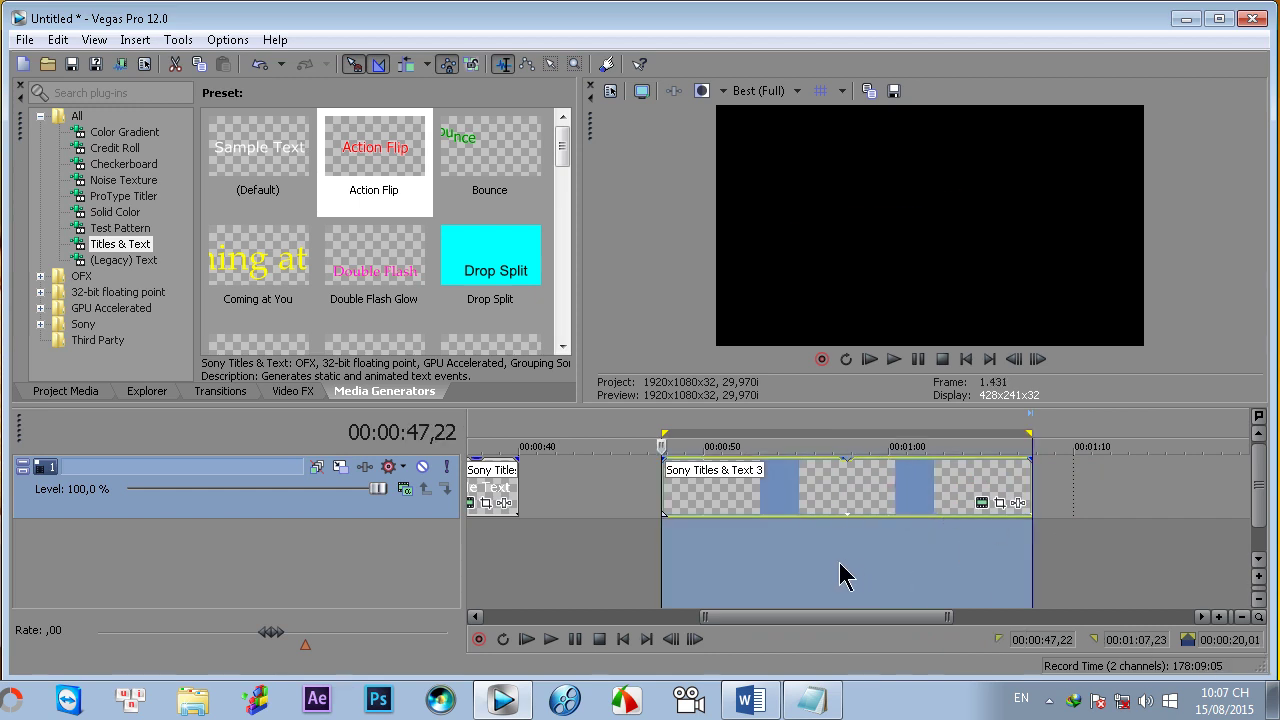
left_click(767, 545)
key("space")
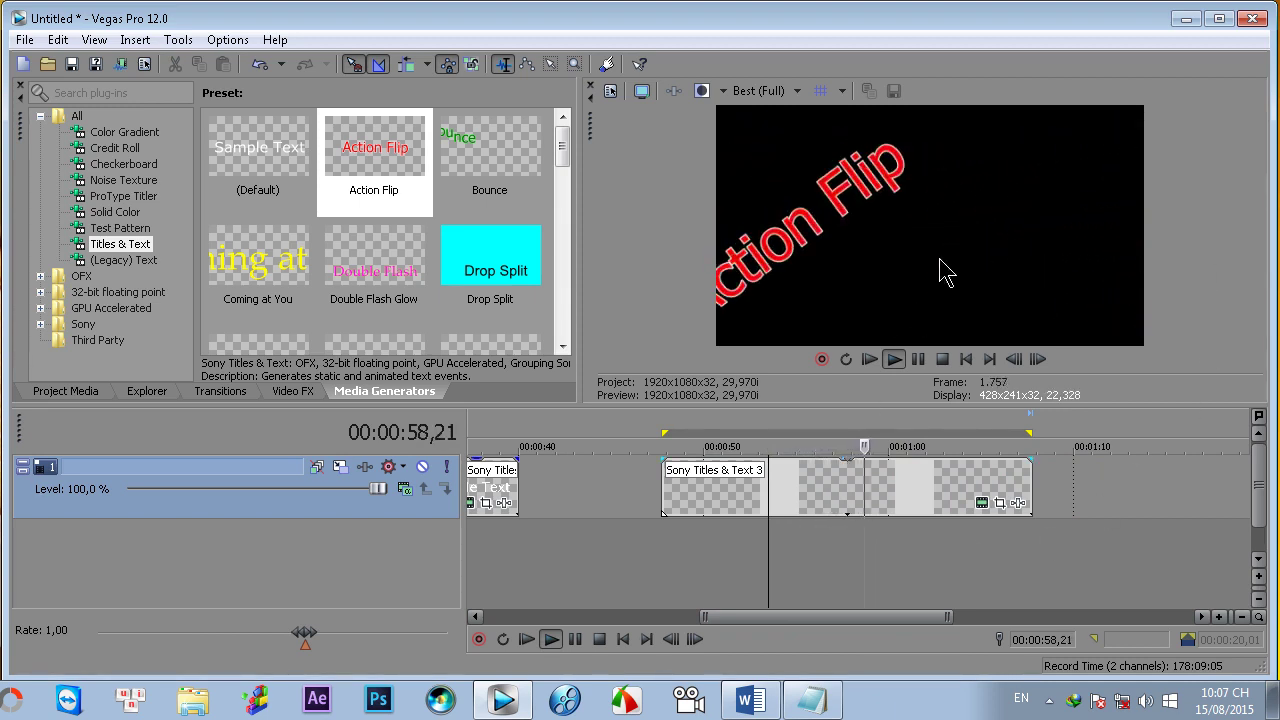
left_click(918, 359)
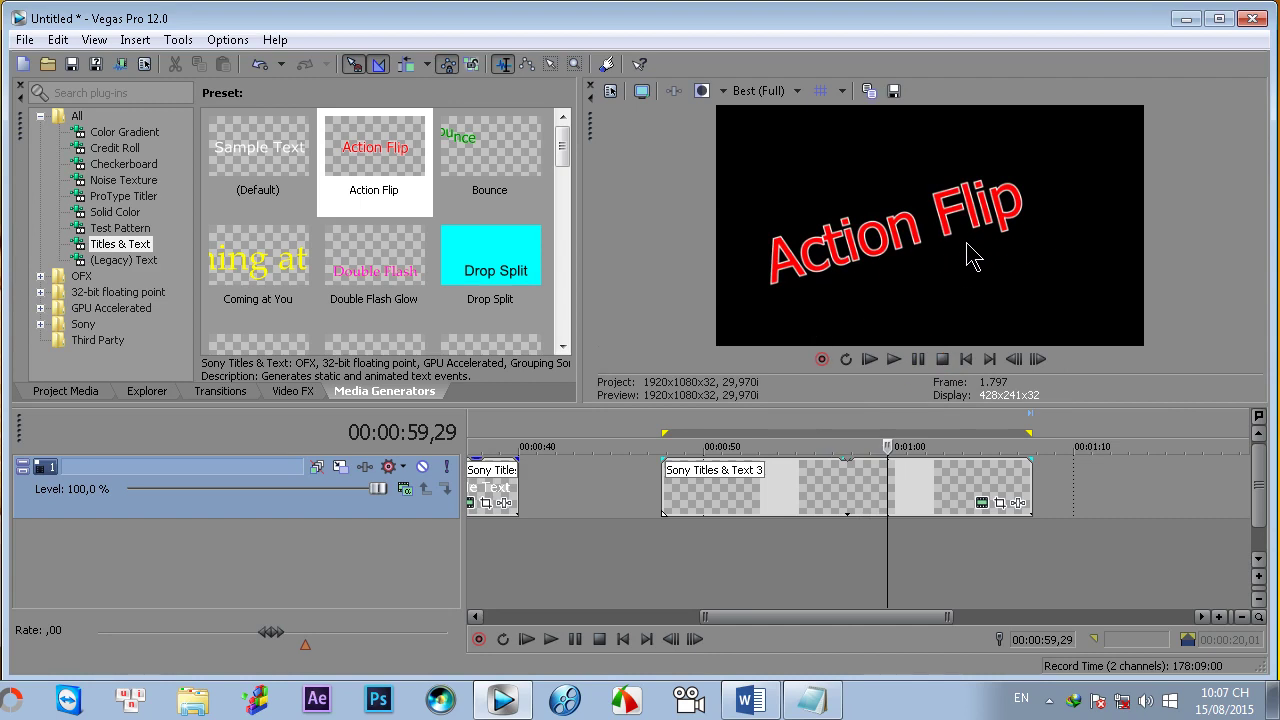
Apply Match Event Length to the Action Flip animation and play it from the start.
left_click(981, 505)
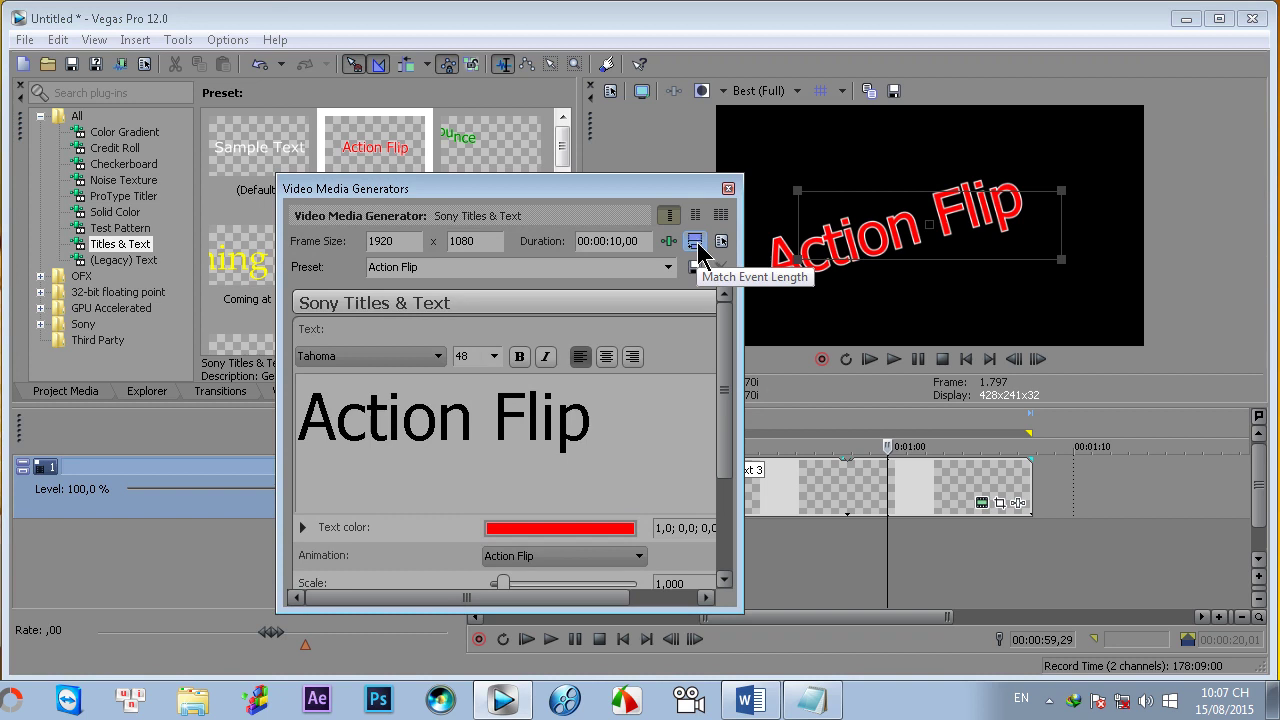
left_click(695, 243)
left_click(728, 188)
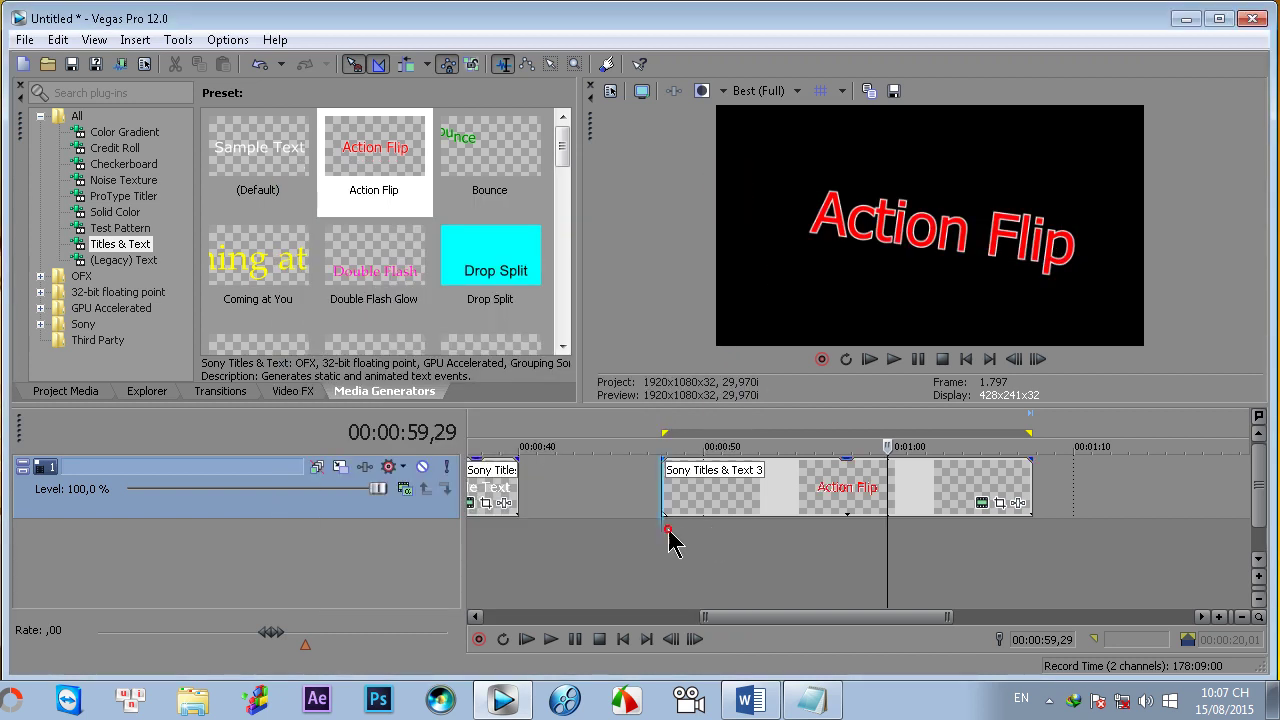
left_click(668, 540)
key("space")
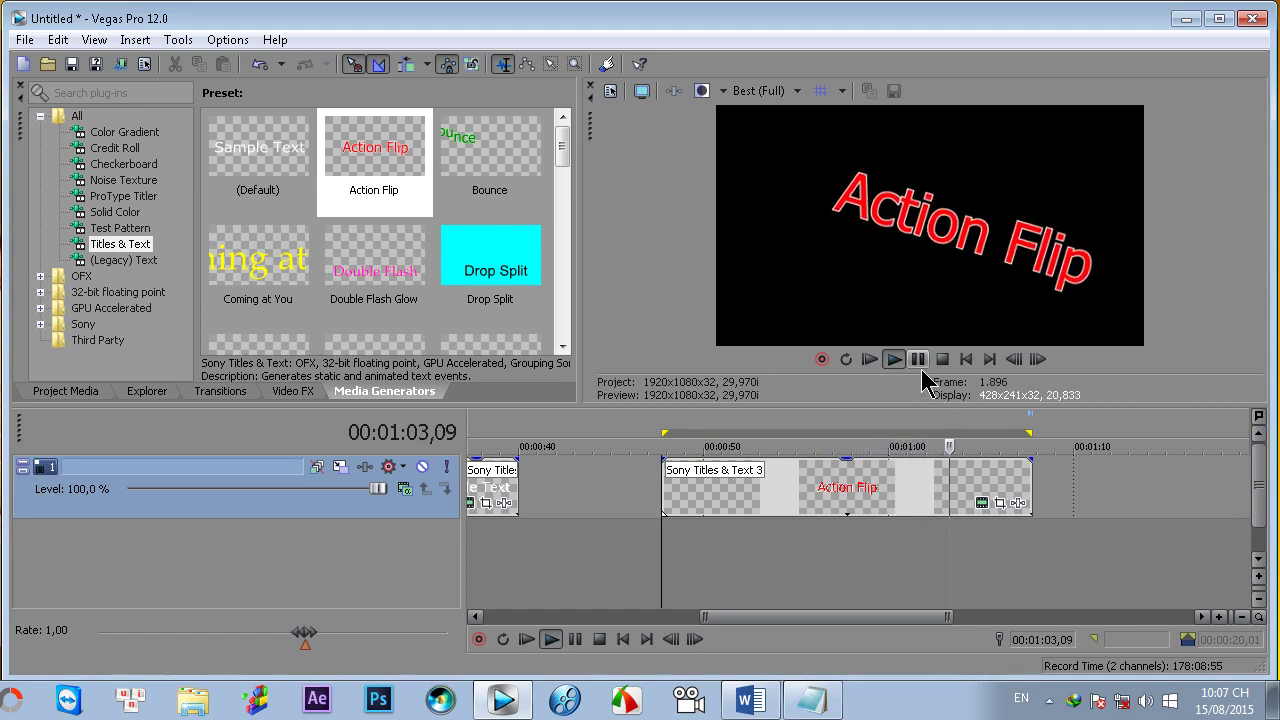
key("Return")
Set the Action Flip title's generated duration to 00:00:15,01.
left_click(984, 505)
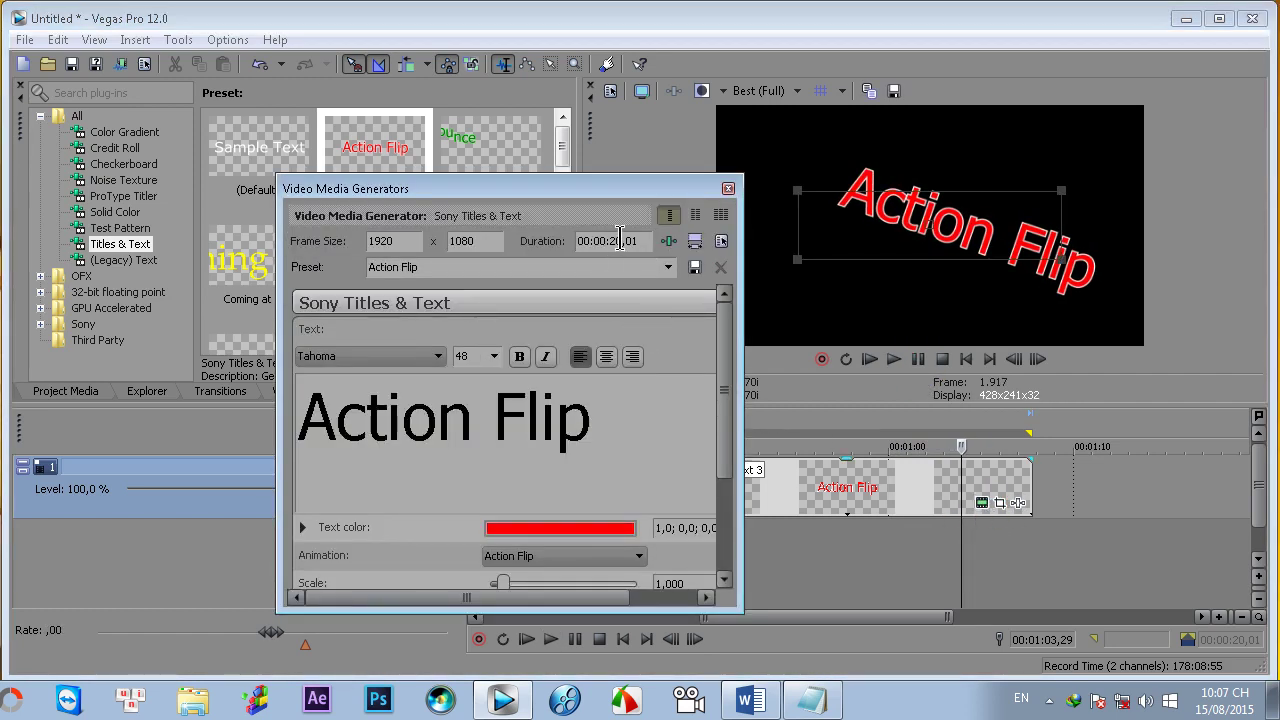
left_click(553, 235)
type("1")
key("Return")
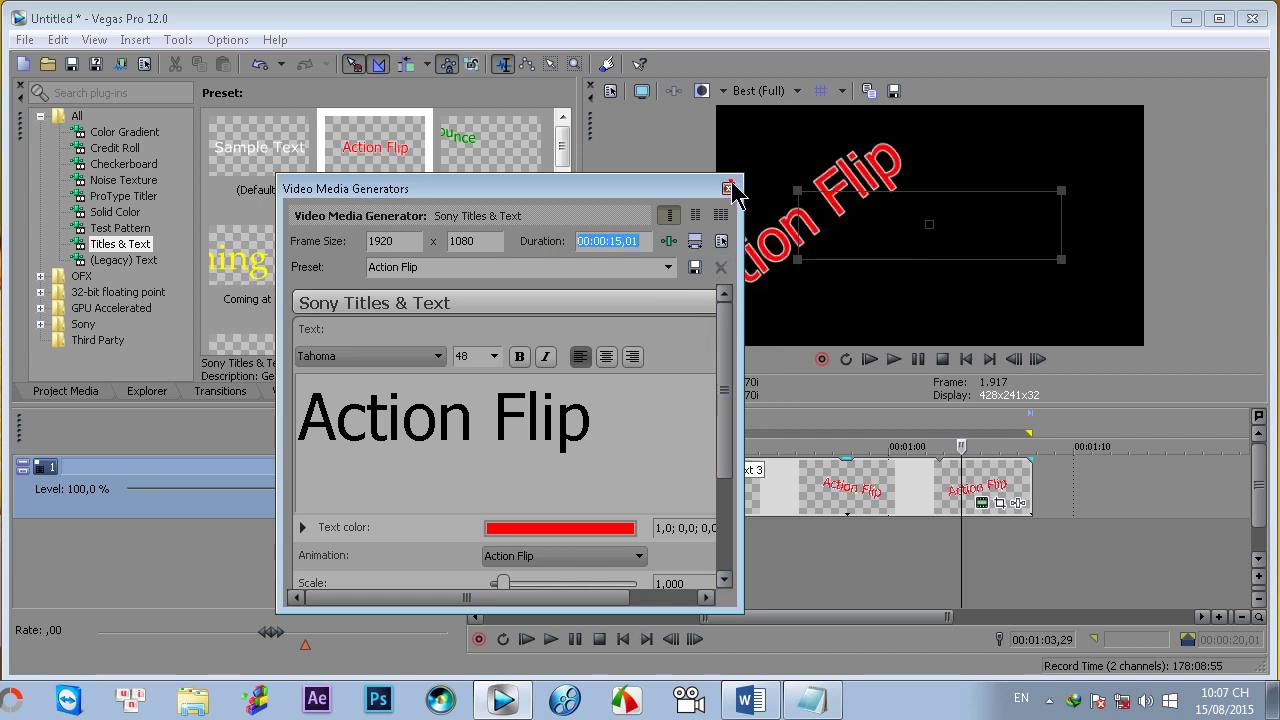
left_click(728, 189)
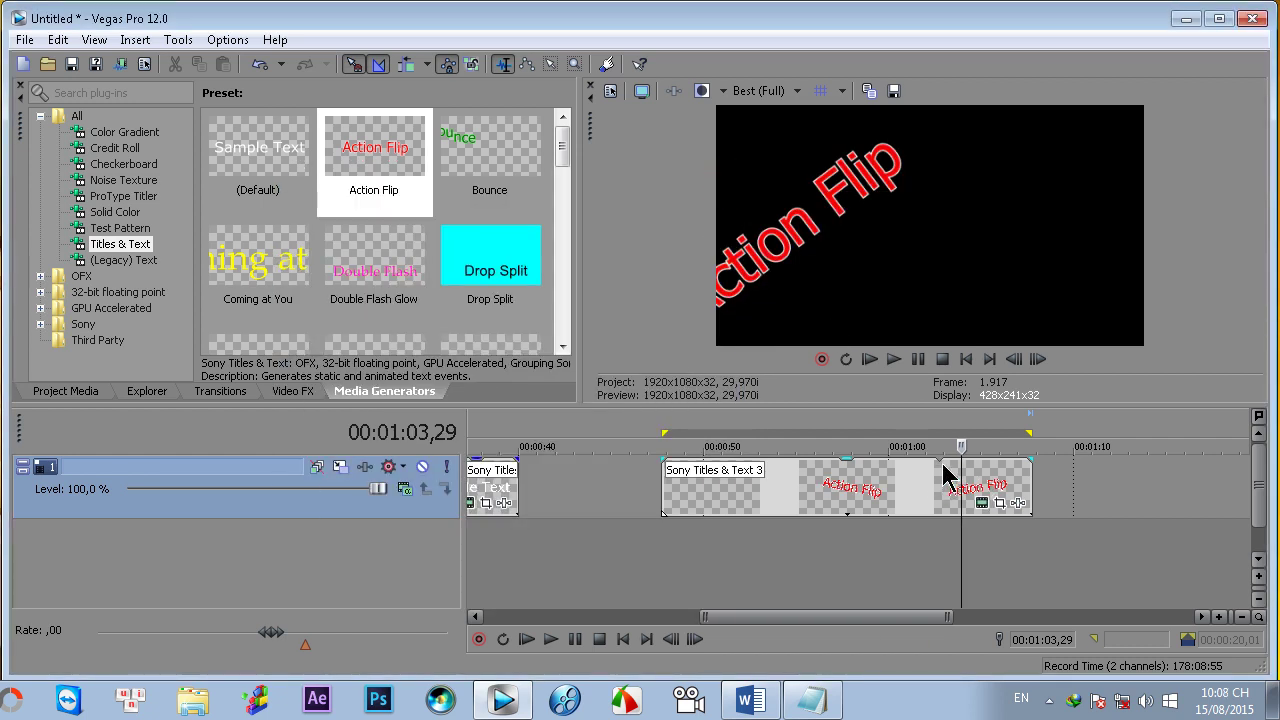
Trim the Action Flip event's end back by about 4,29.
left_click_drag(1029, 488, 949, 480)
left_click(829, 493)
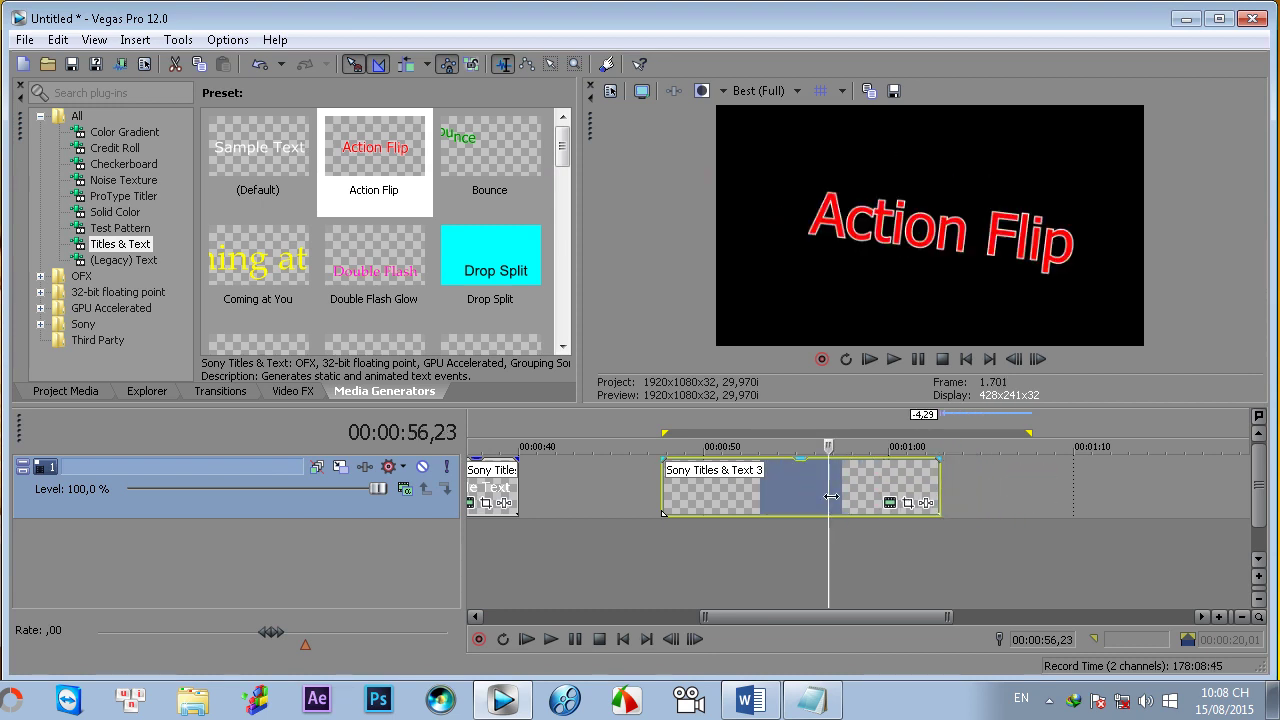
left_click(752, 530)
scroll(752, 537, "down", 4)
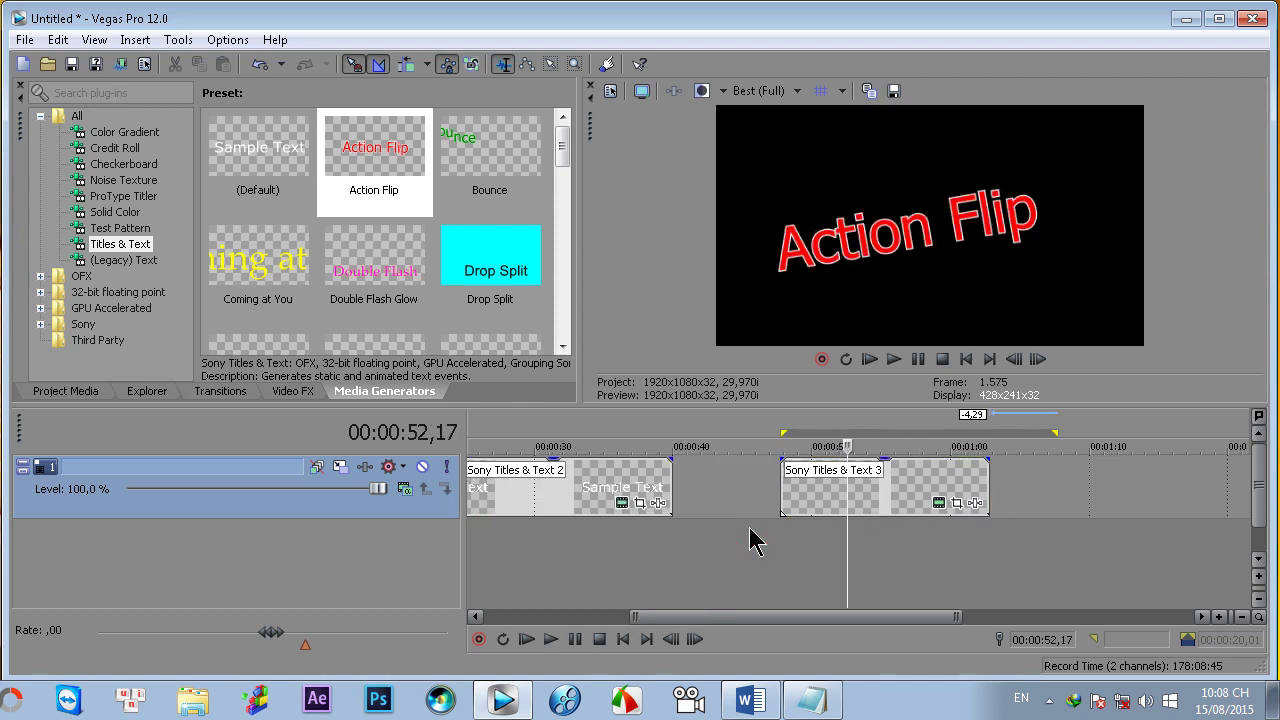
scroll(752, 540, "down", 2)
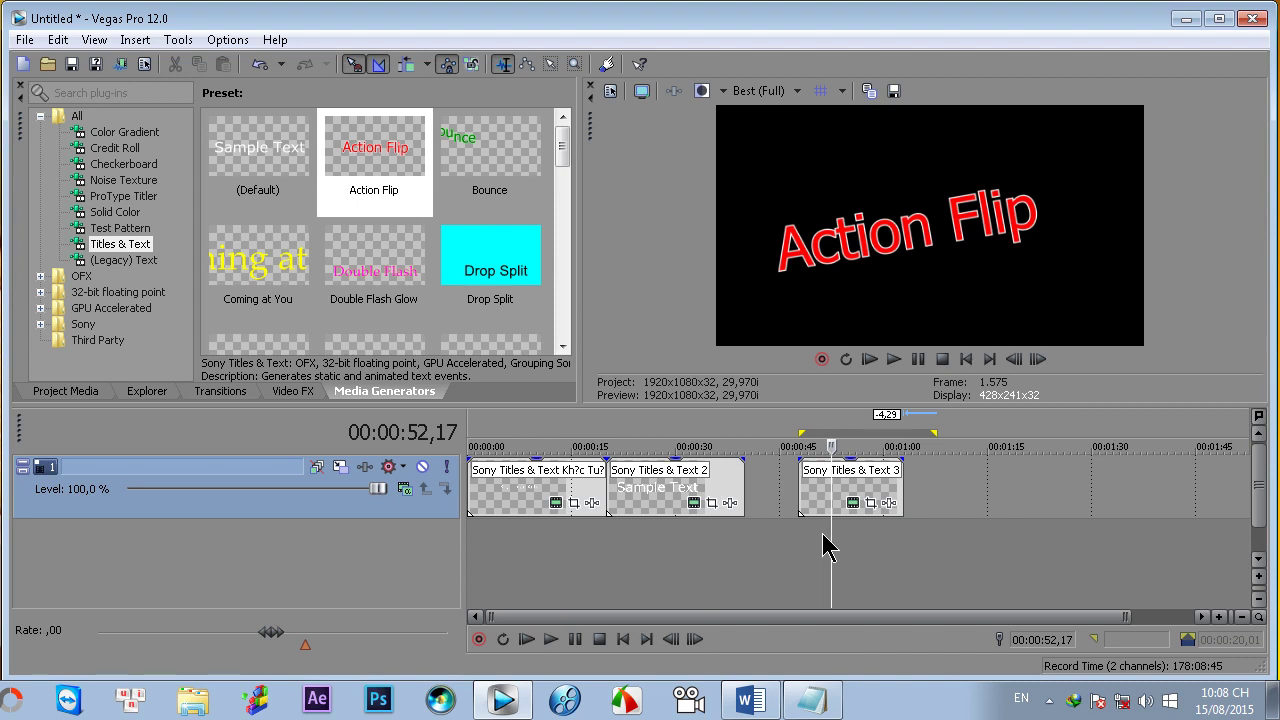
Set New still image length to 1,000 seconds under Preferences > Editing and apply it.
left_click(230, 42)
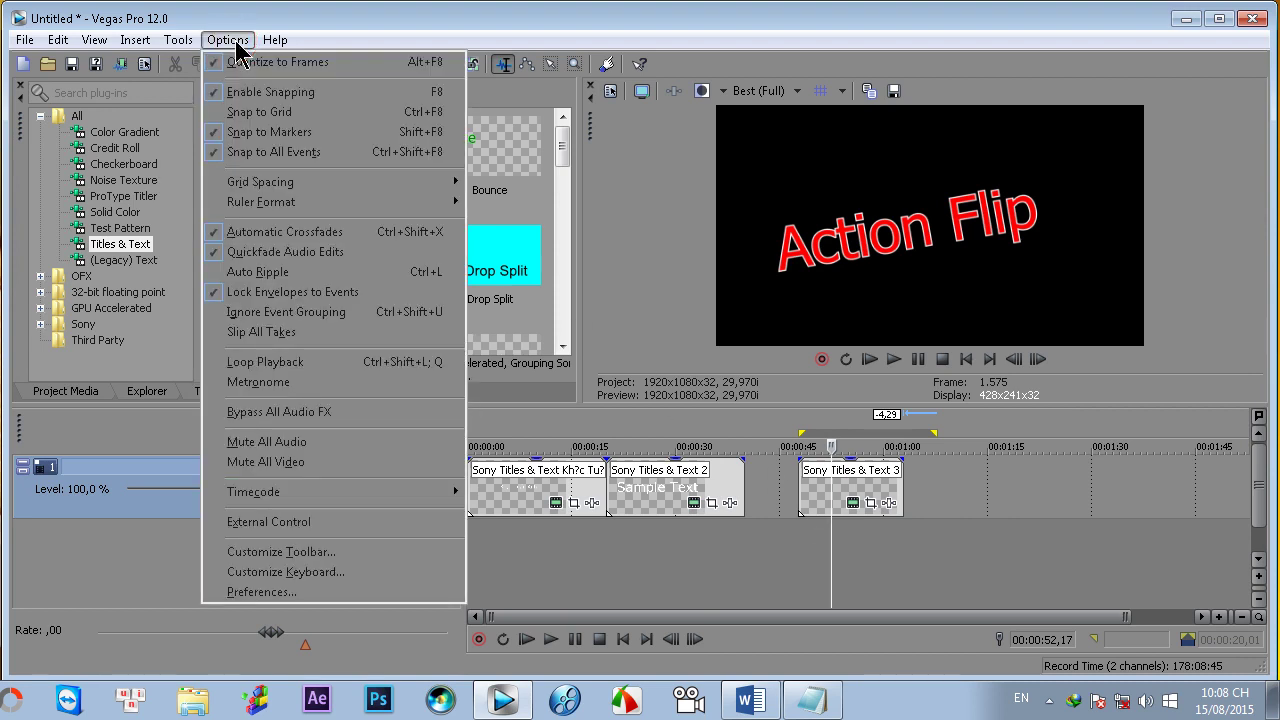
left_click(249, 597)
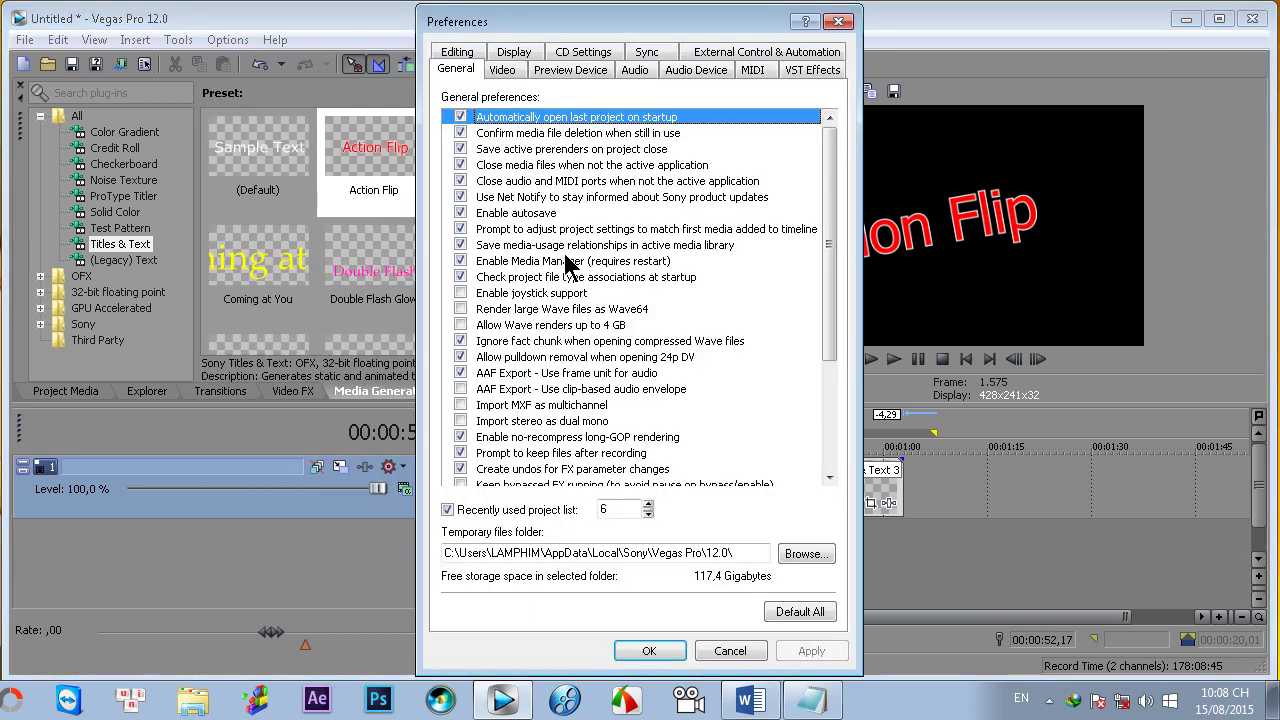
left_click(458, 55)
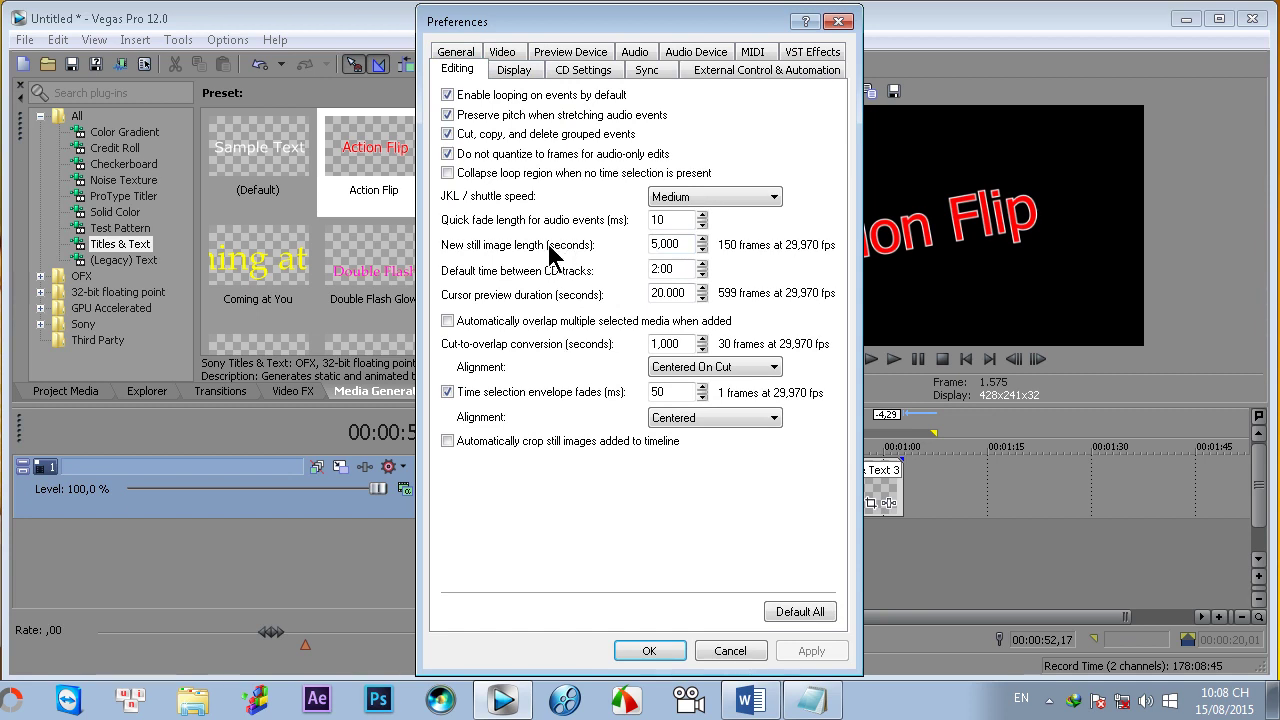
double_click(652, 244)
type("1")
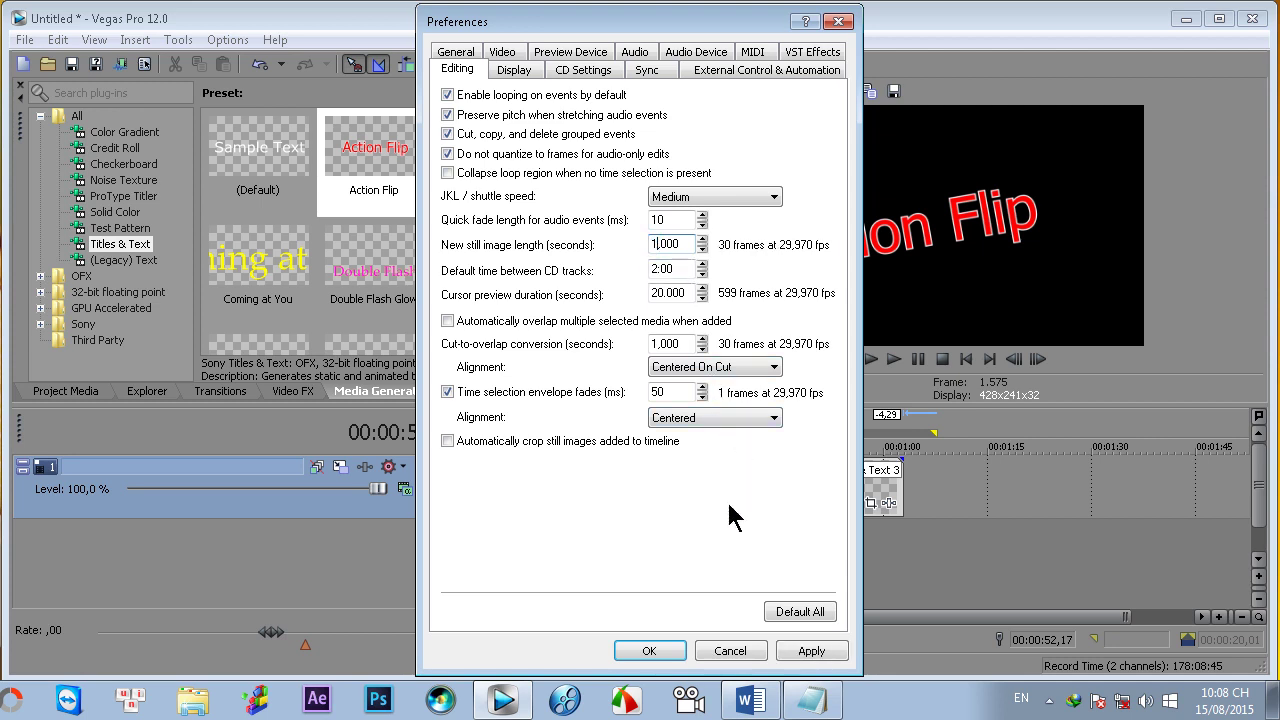
left_click(811, 651)
Confirm the preferences and insert a Sample Text title event on the track.
left_click(649, 651)
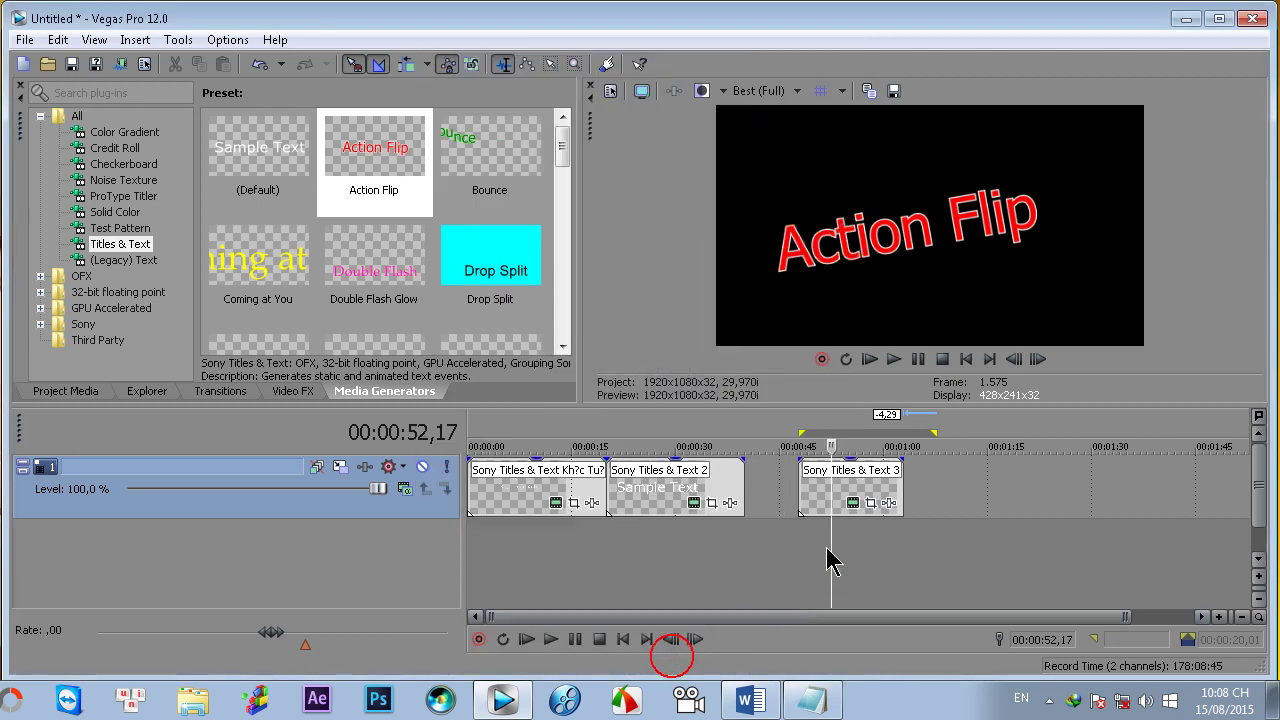
right_click(977, 490)
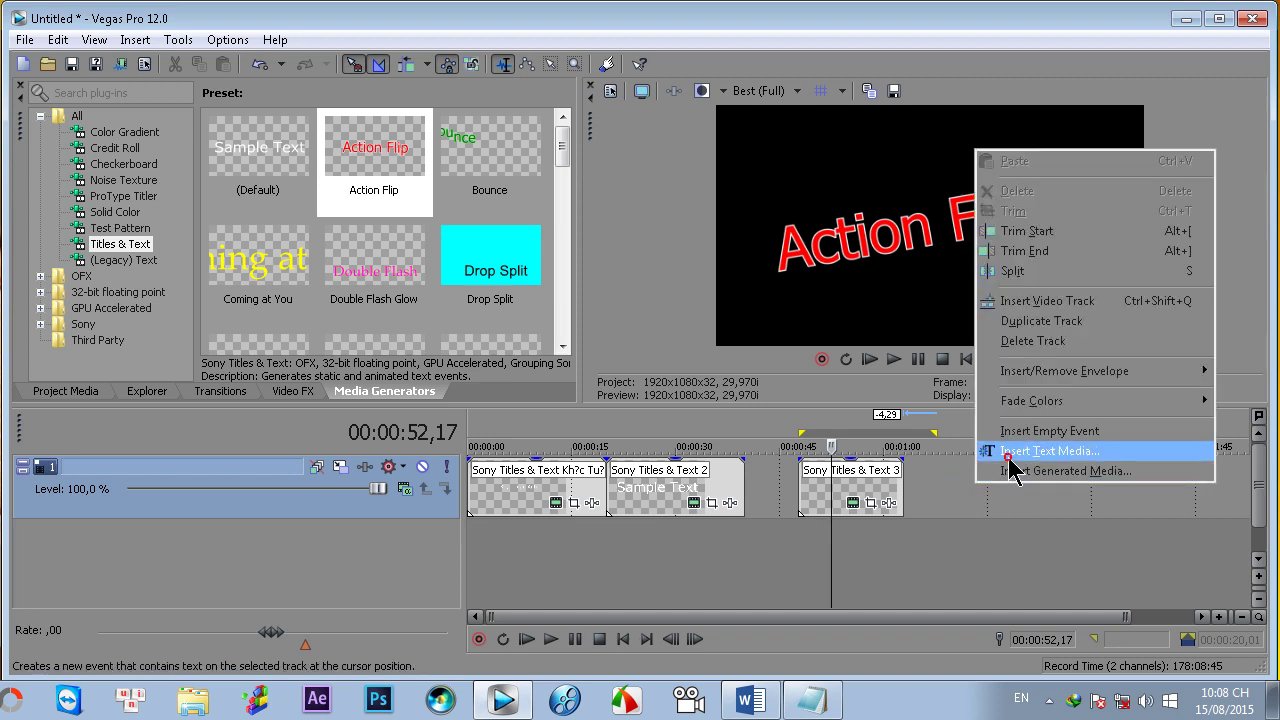
left_click(934, 456)
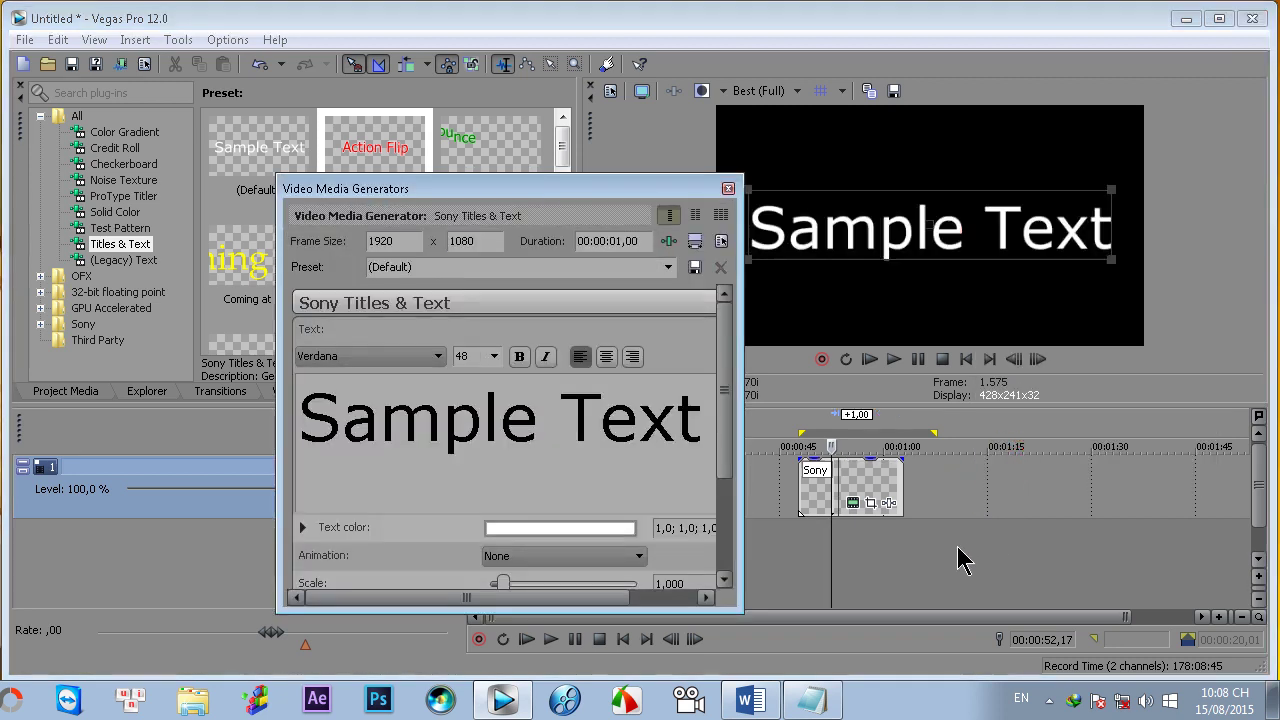
left_click(728, 188)
Insert another 1-second Sample Text title at 00:01:16,21.
left_click(999, 487)
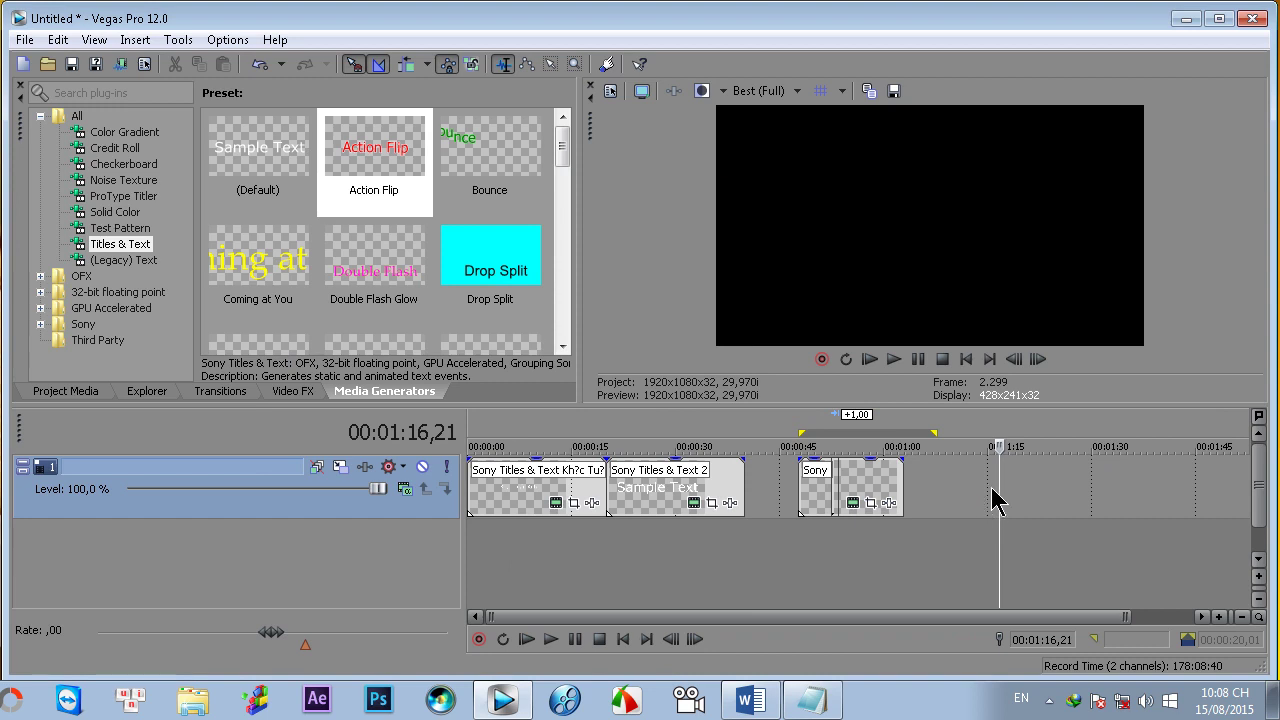
right_click(999, 487)
left_click(1030, 455)
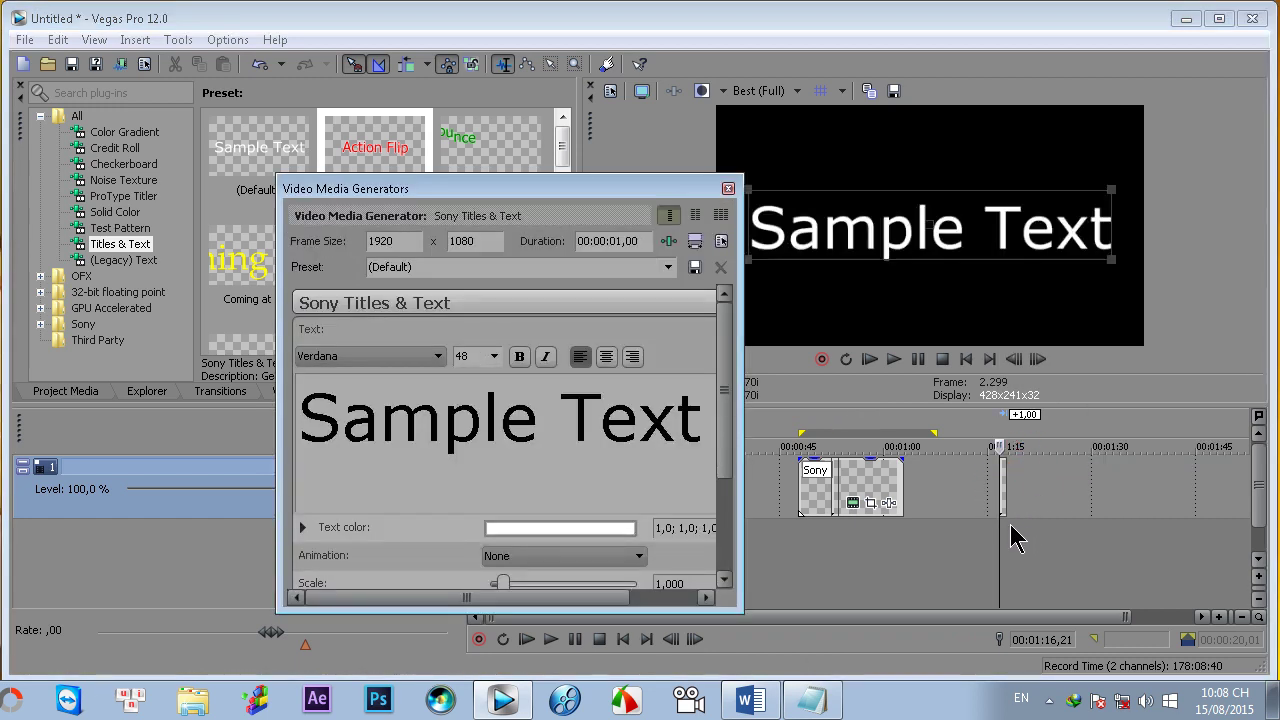
left_click(728, 188)
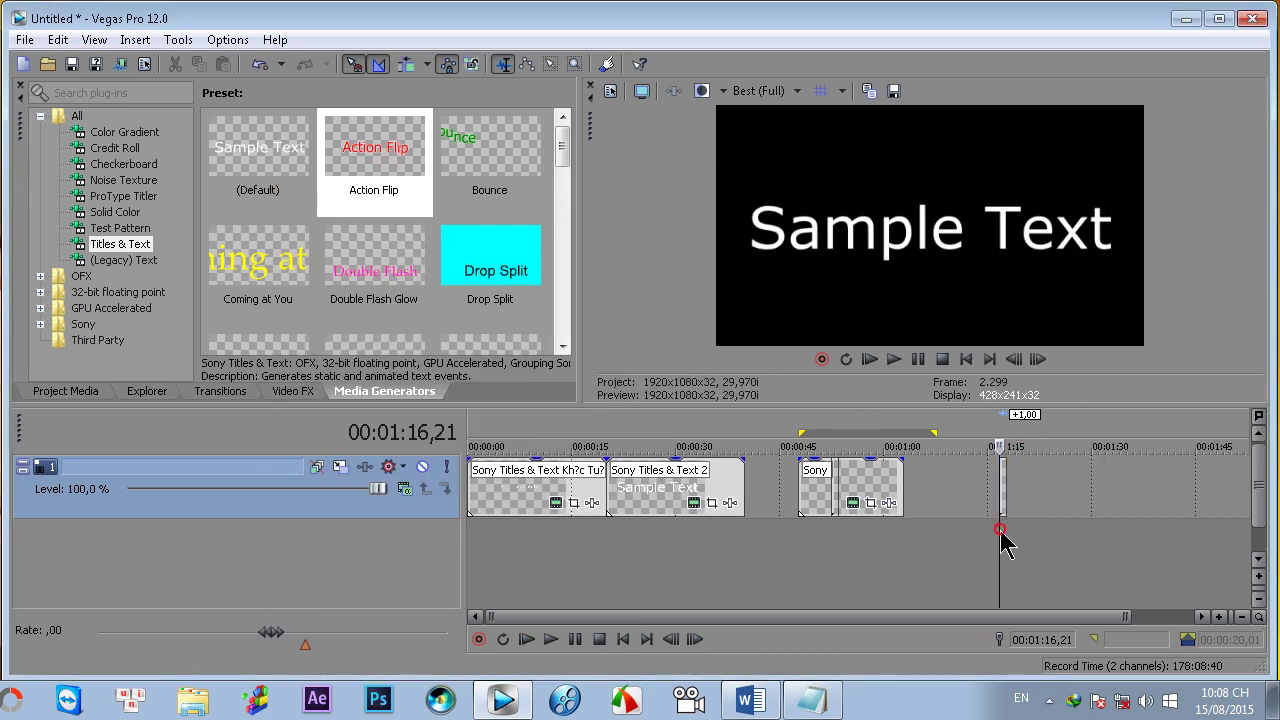
scroll(893, 531, "up", 5)
scroll(893, 531, "up", 2)
double_click(871, 488)
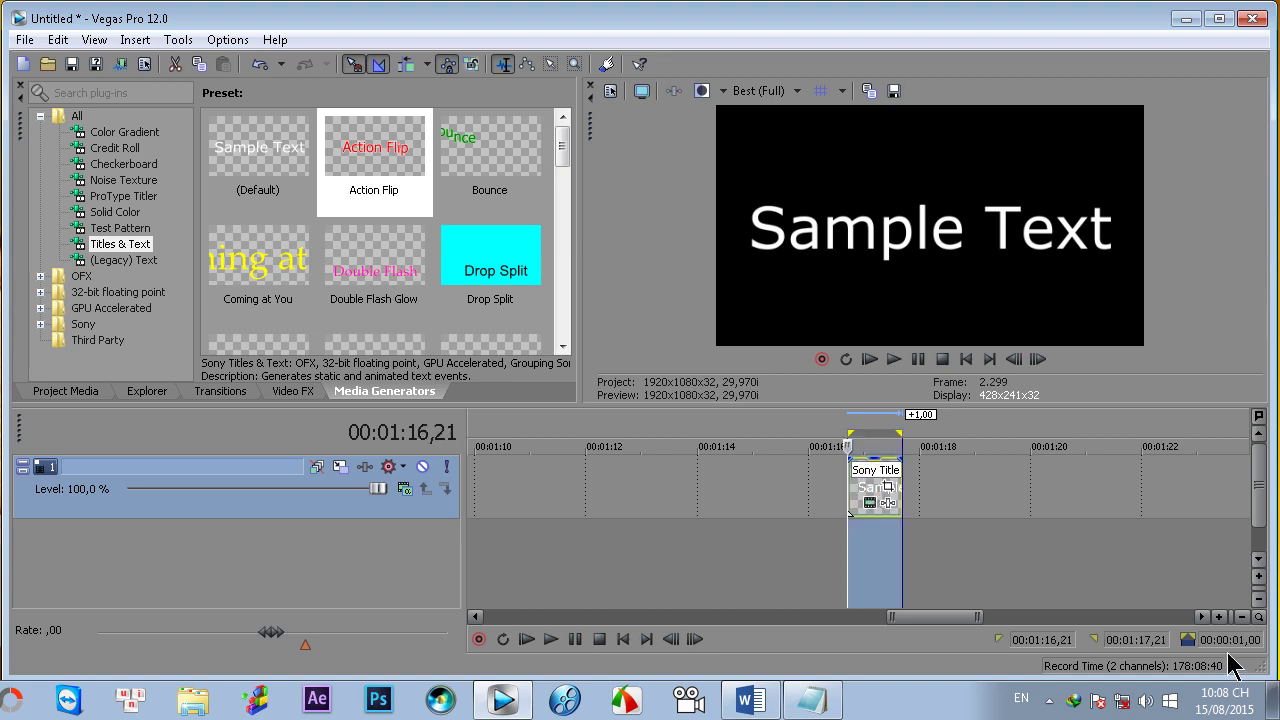
left_click(1000, 563)
scroll(1000, 563, "down", 4)
Insert a Sample Text title event at about 00:01:26.
left_click(974, 491)
right_click(974, 488)
left_click(1049, 455)
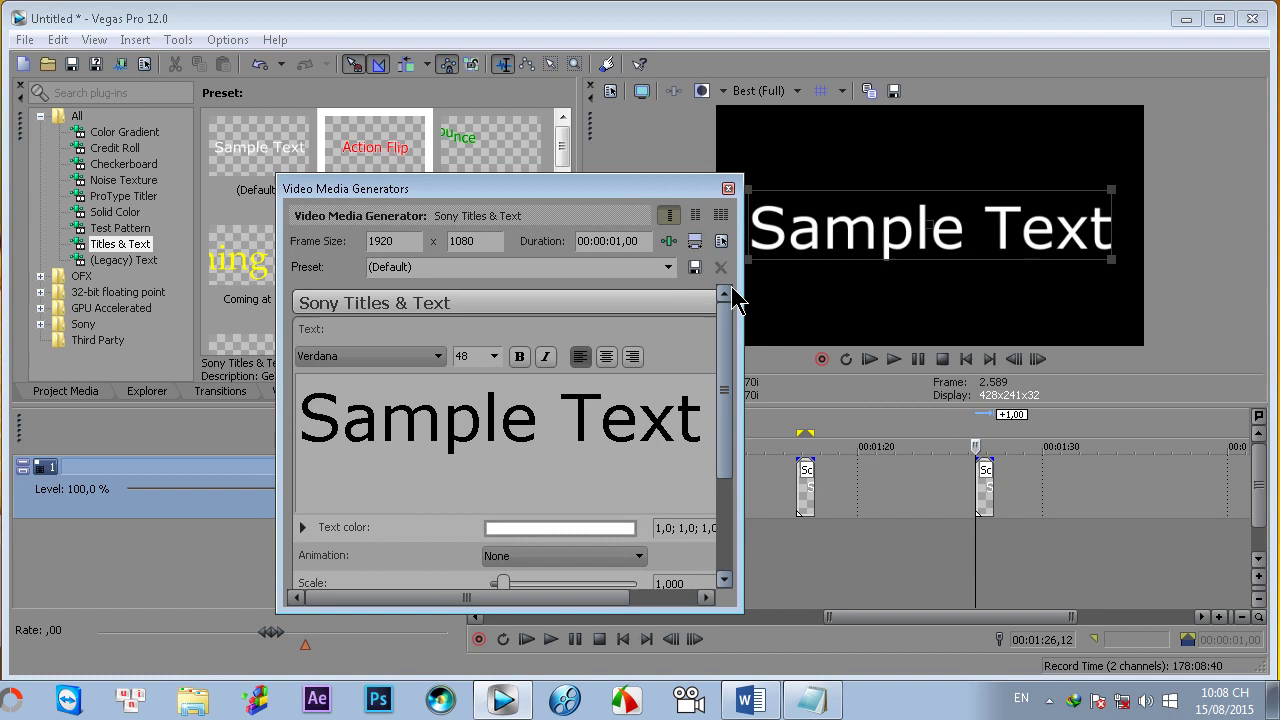
left_click(728, 188)
left_click(986, 531)
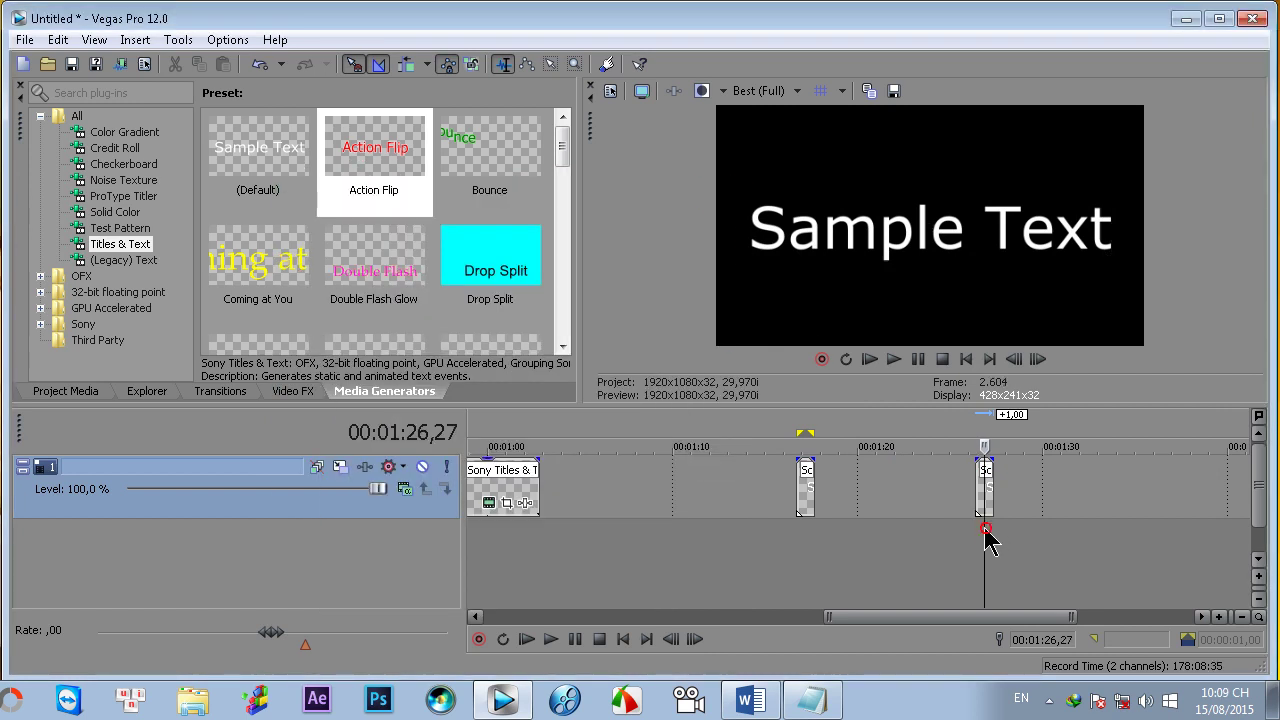
scroll(972, 531, "up", 5)
scroll(783, 506, "down", 6)
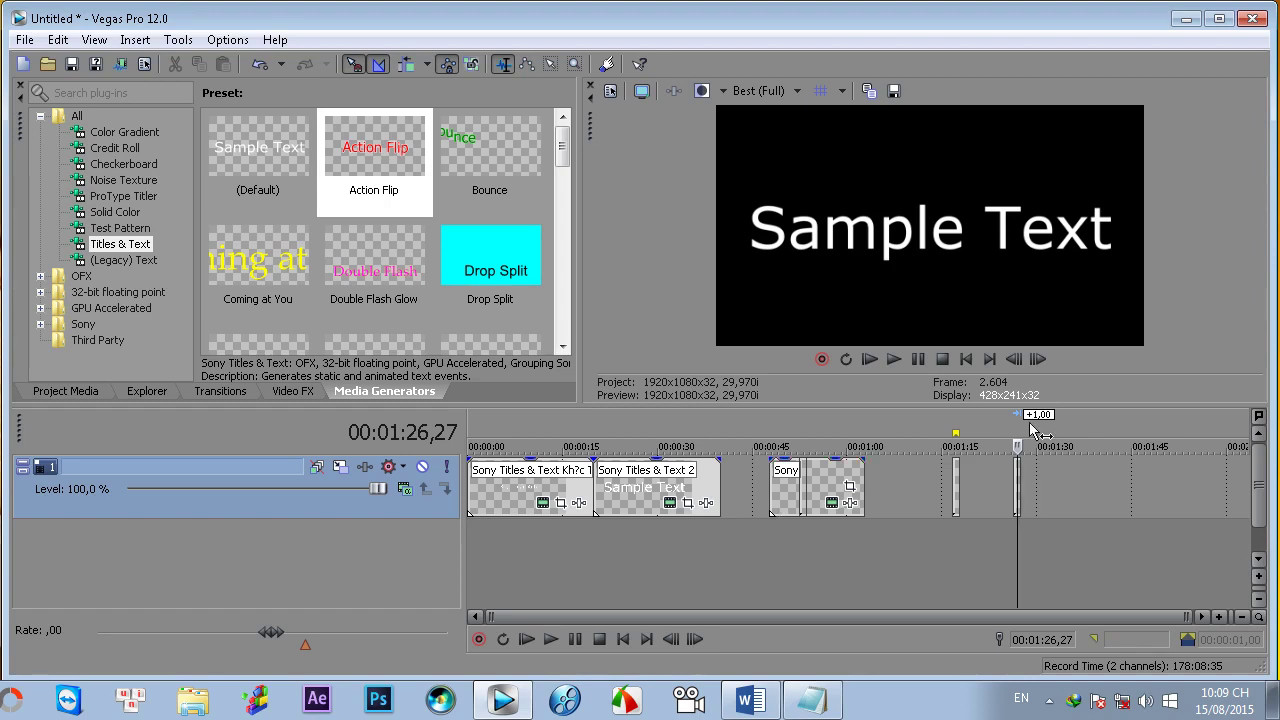
Drag the Danbo picture from Thực tập > Hinh onto the timeline near 01:35.
left_click(1186, 19)
double_click(300, 95)
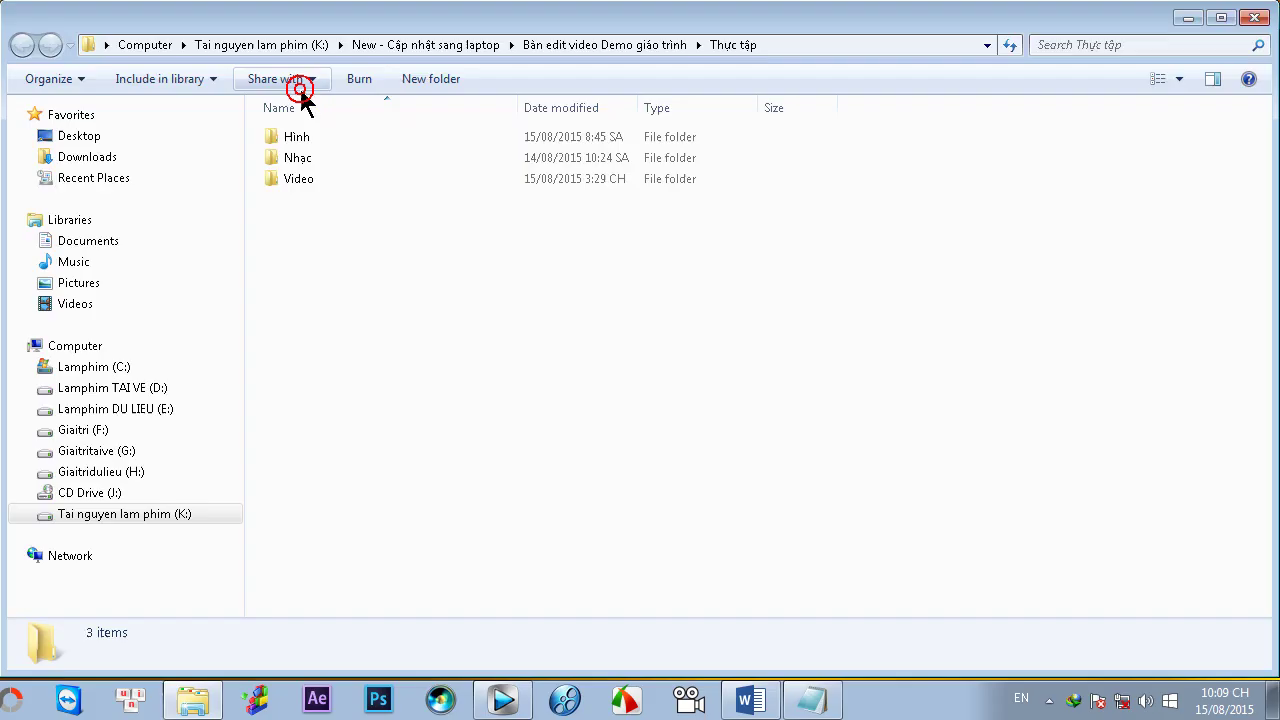
double_click(297, 137)
left_click_drag(305, 150, 1074, 587)
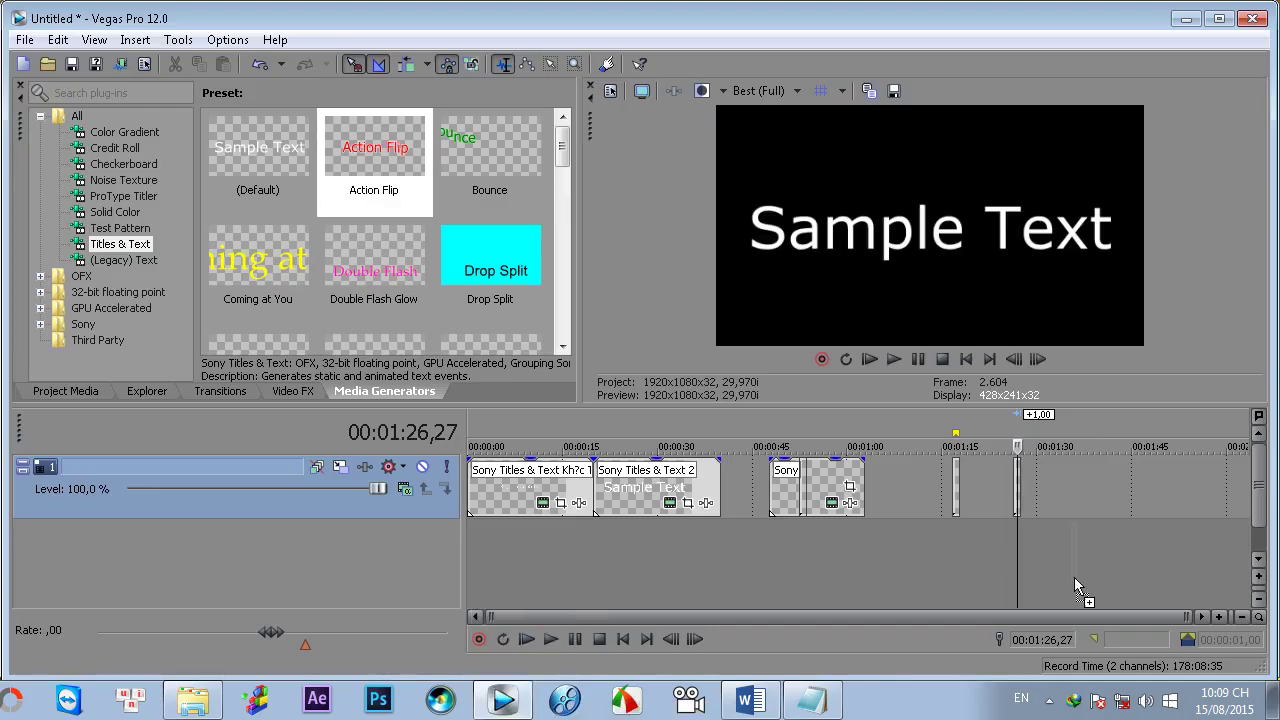
left_click_drag(1076, 500, 1069, 495)
Preview the 1-second Danbo still-image event on the timeline.
scroll(1020, 551, "up", 5)
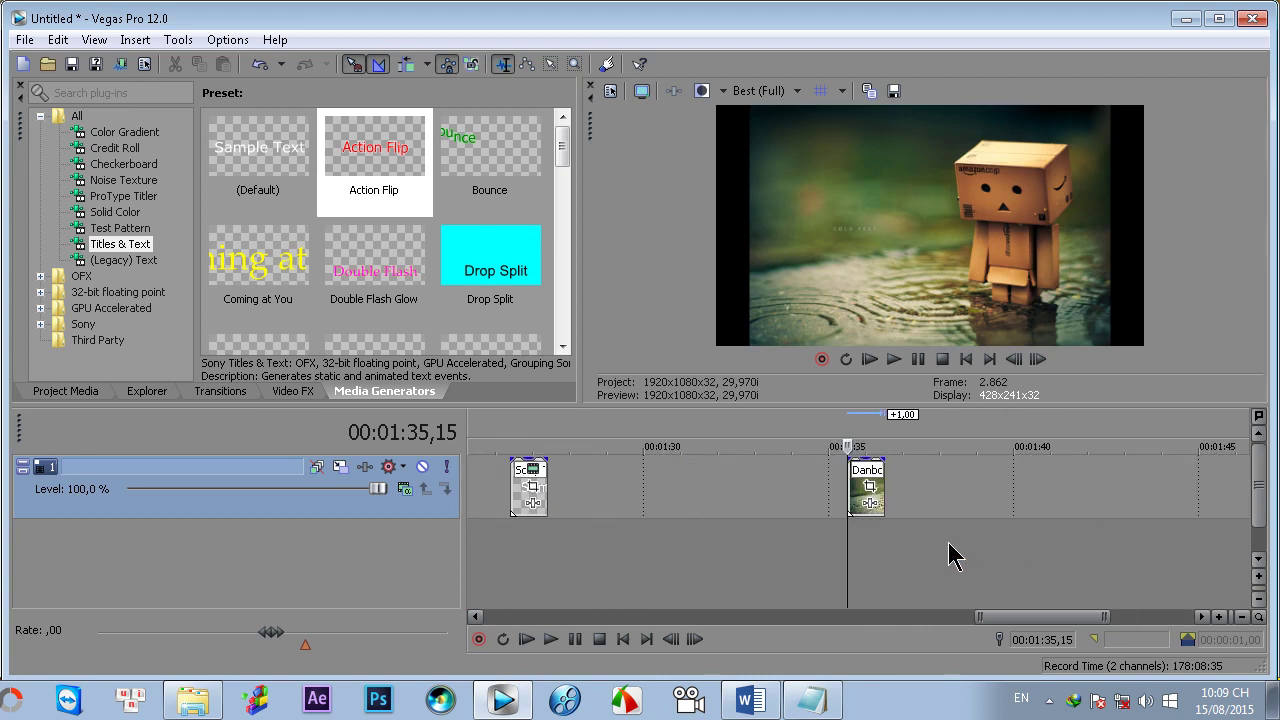
key("space")
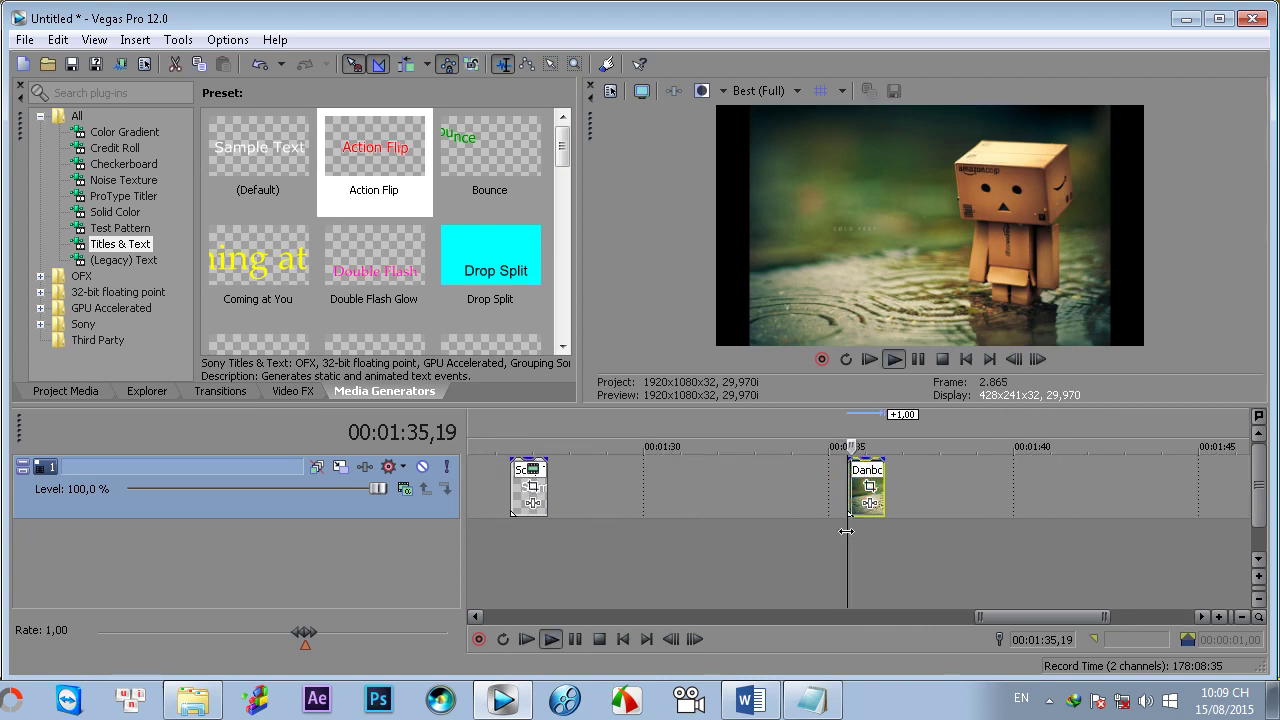
key("space")
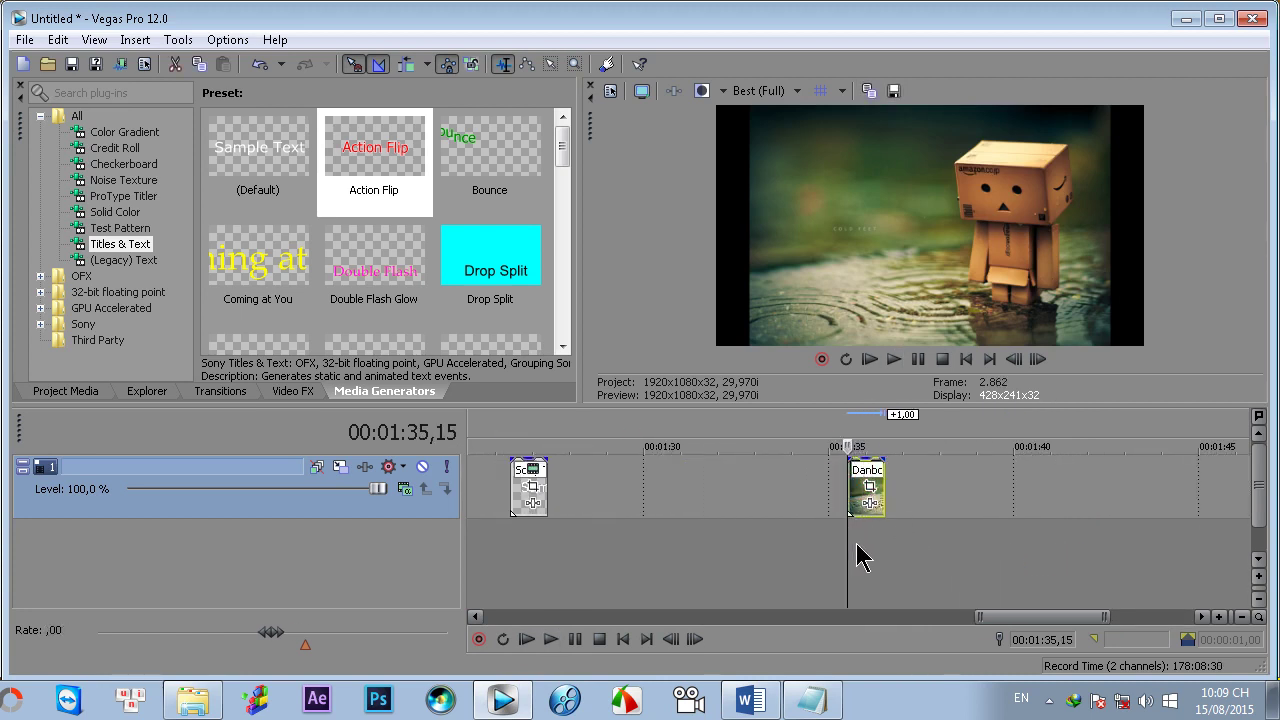
scroll(860, 552, "down", 1)
scroll(862, 545, "up", 1)
scroll(620, 449, "down", 2)
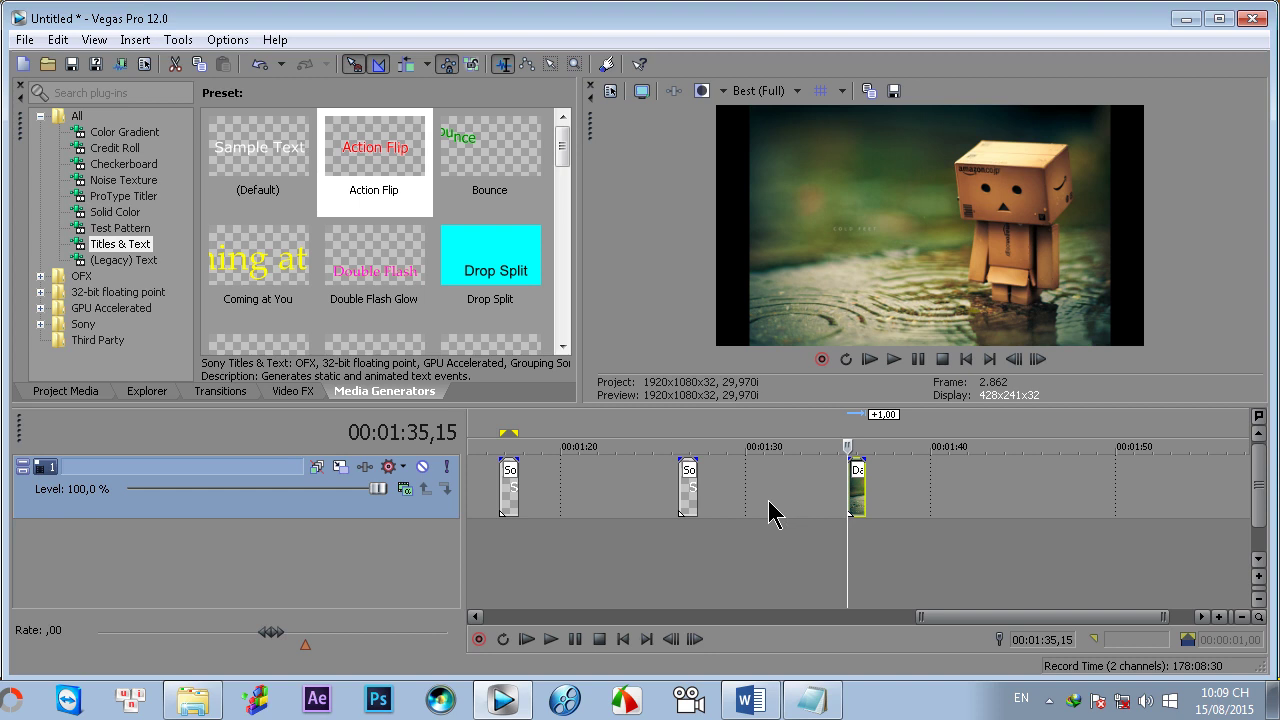
Set the Editing preference New still image length to 0.300 seconds, then apply and confirm.
left_click(226, 40)
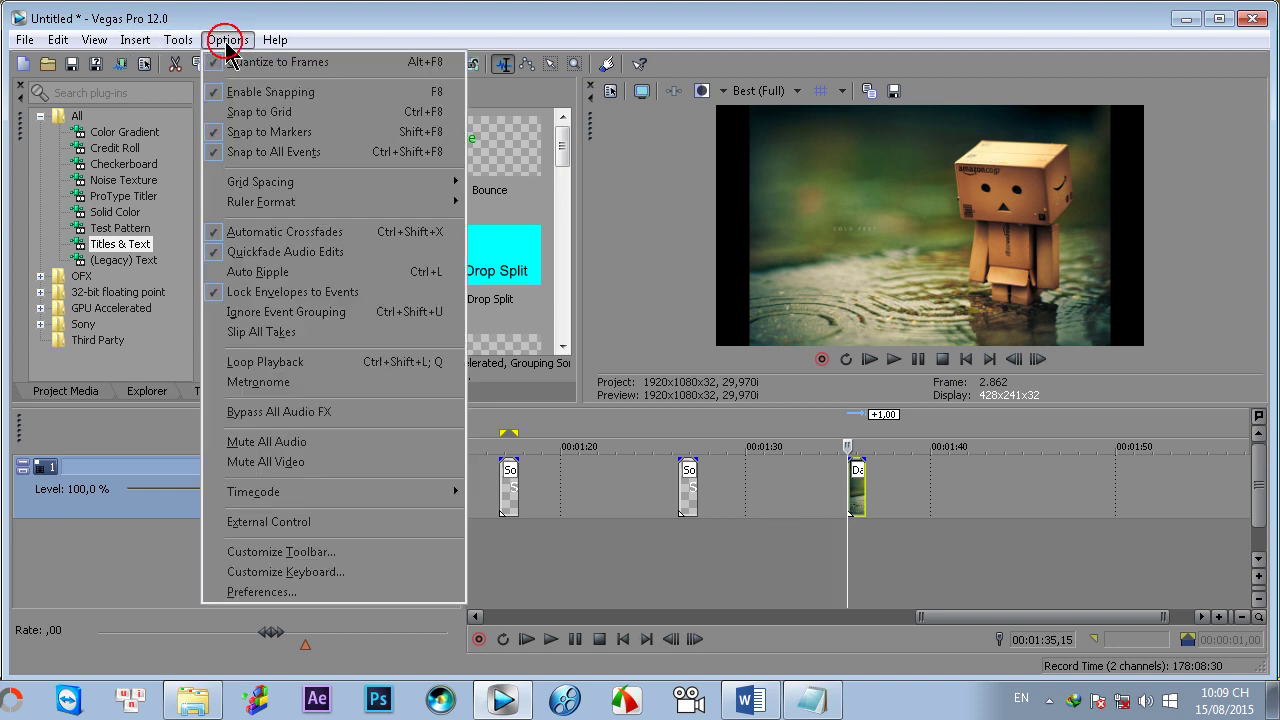
left_click(245, 591)
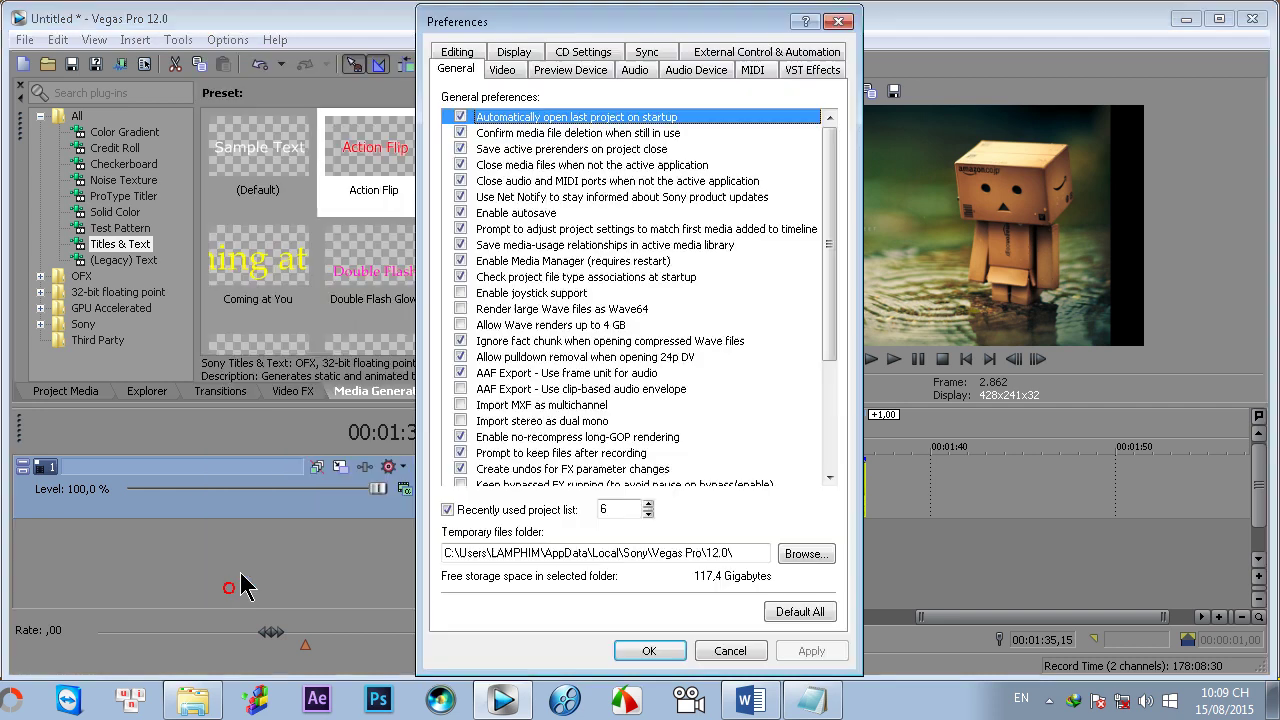
left_click(455, 53)
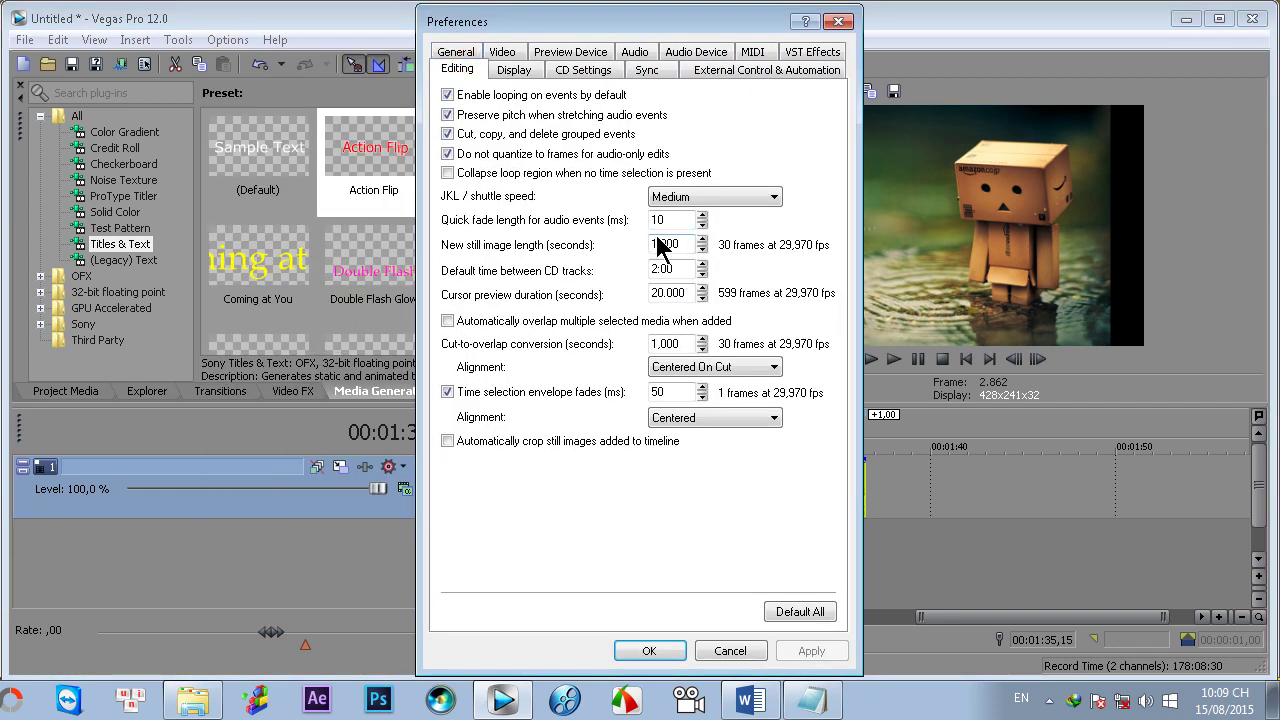
type("0")
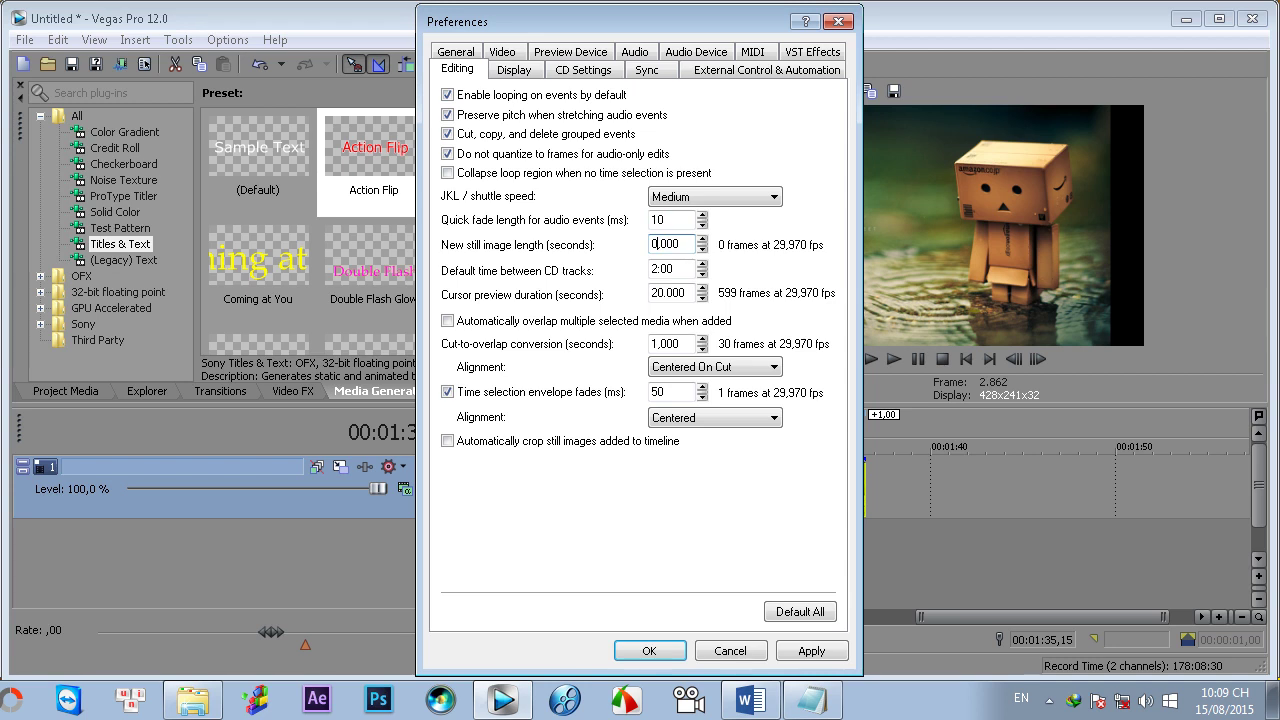
left_click_drag(665, 244, 660, 247)
type("3")
left_click(810, 652)
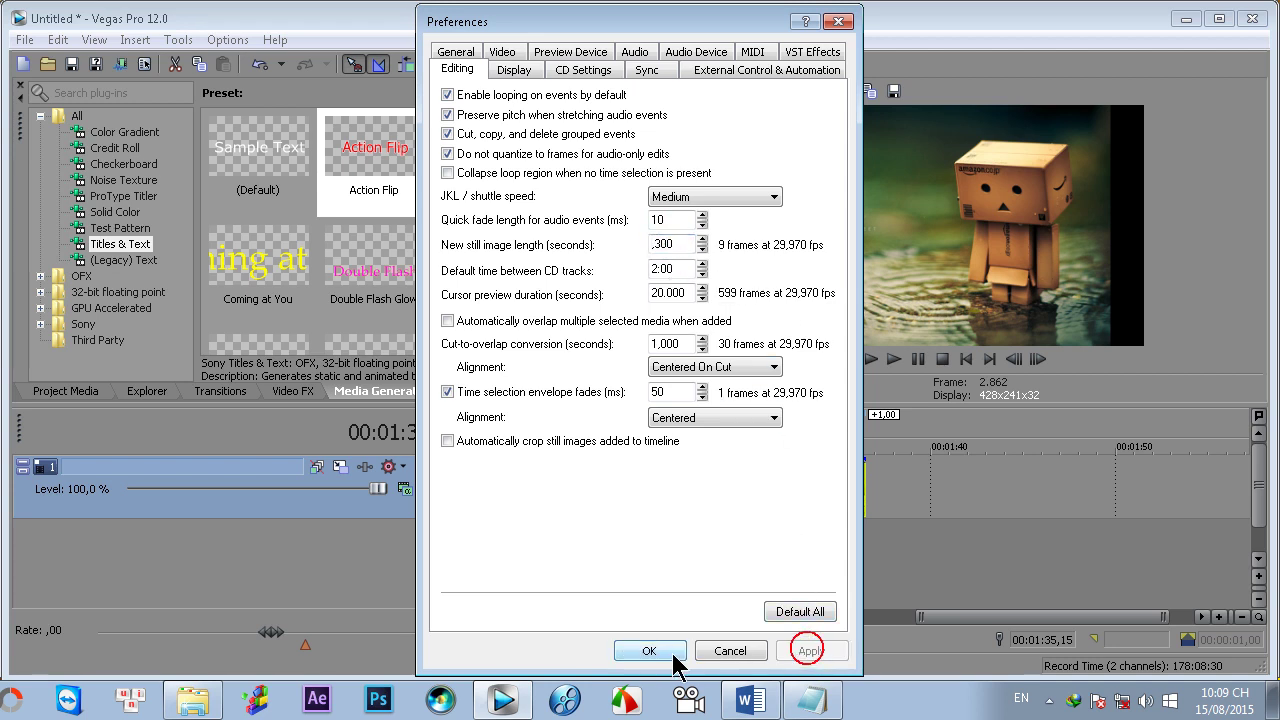
left_click(649, 651)
left_click(849, 543)
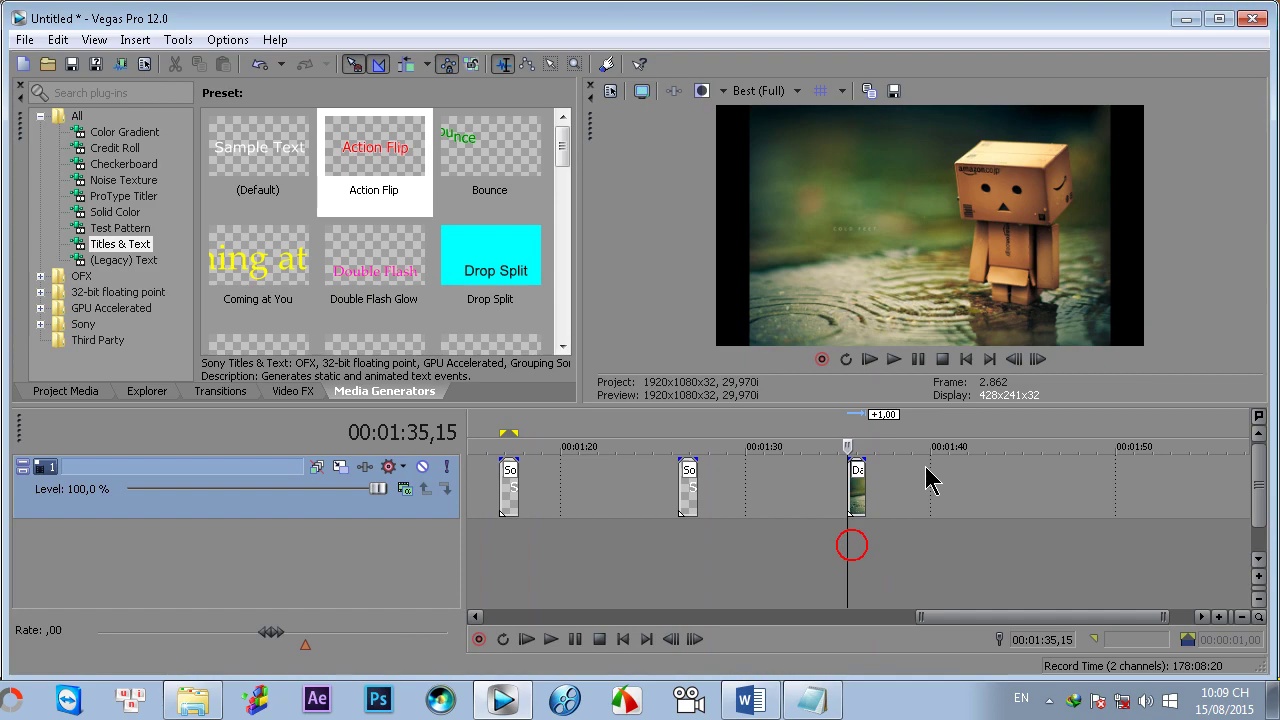
Drag all 145 images from K:\Tài nguyên\Ảnh làm phim Best\Ảnh tình yêu onto the Vegas timeline.
left_click(1186, 18)
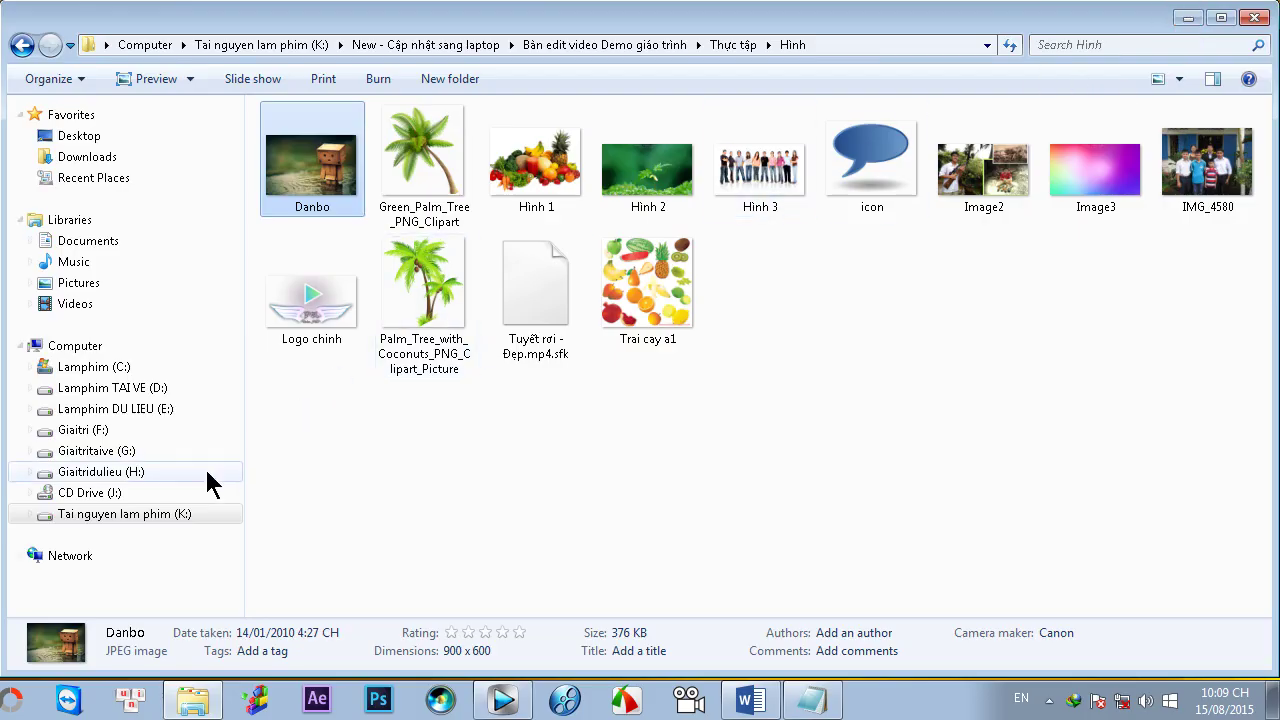
left_click(125, 513)
double_click(643, 175)
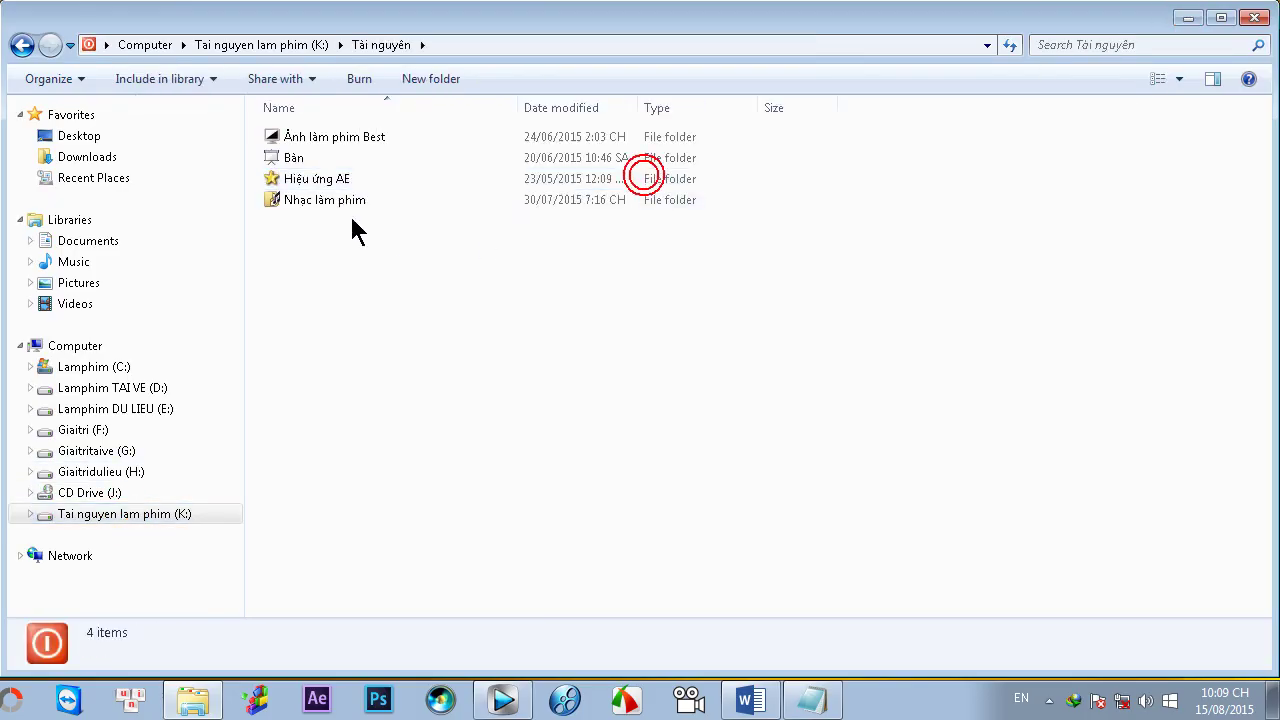
double_click(330, 137)
double_click(330, 158)
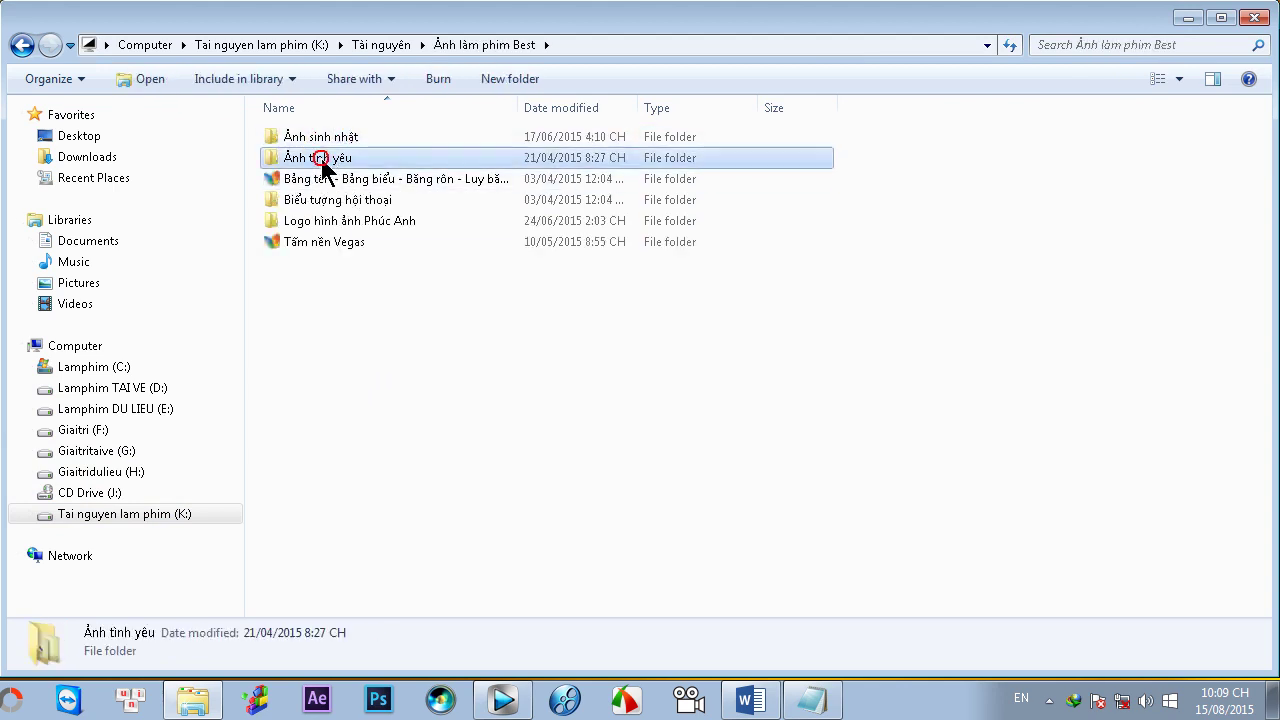
key("ctrl+a")
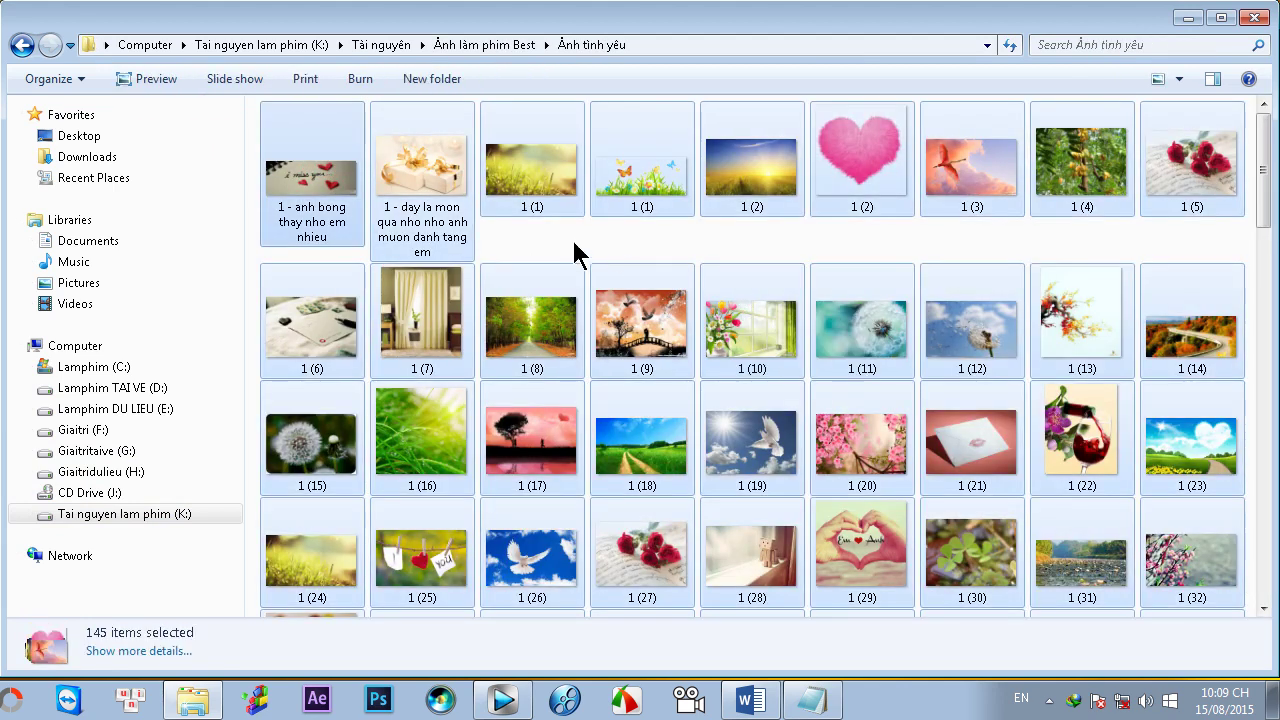
left_click_drag(326, 187, 1060, 533)
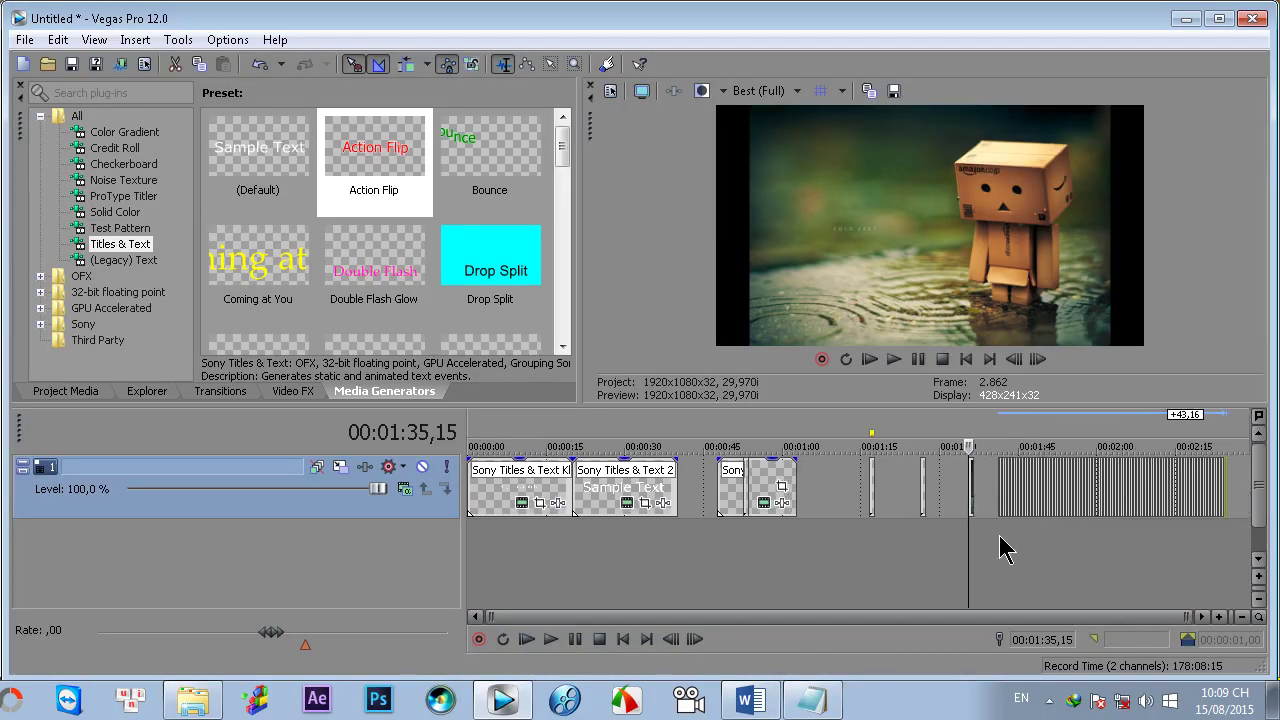
left_click(998, 543)
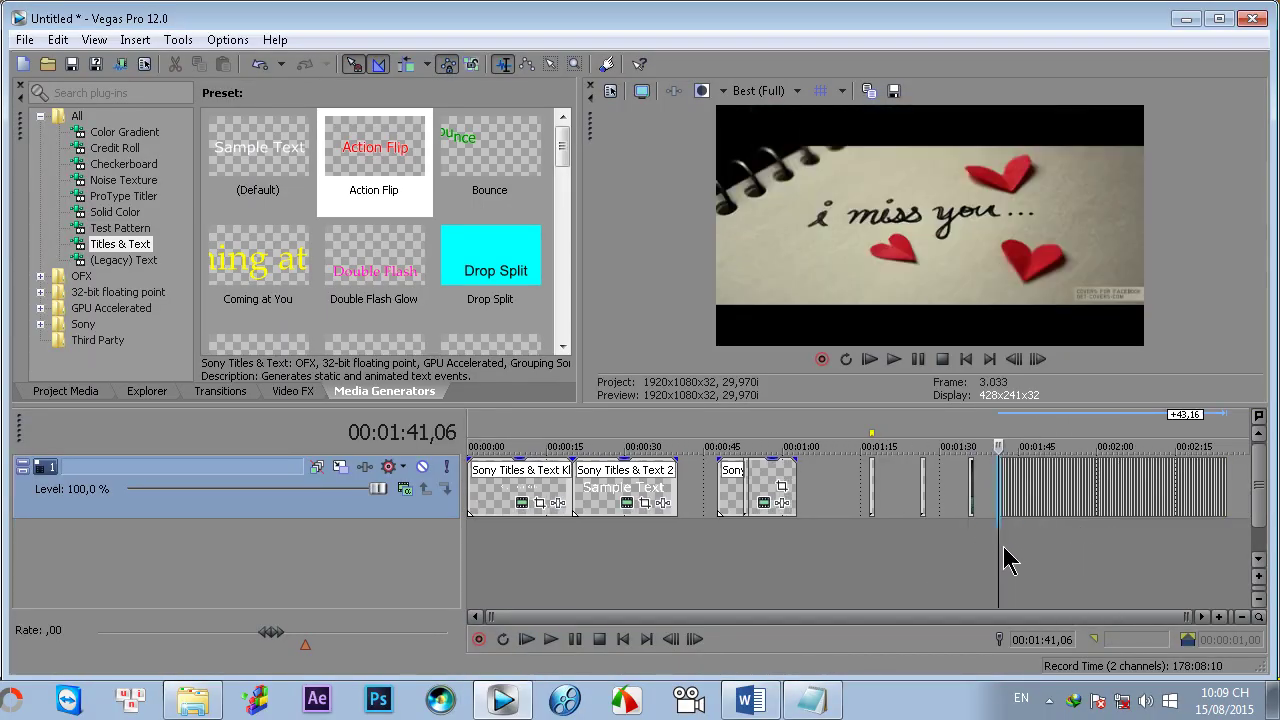
left_click_drag(1003, 560, 1014, 557)
scroll(1014, 557, "up", 6)
scroll(806, 536, "up", 2)
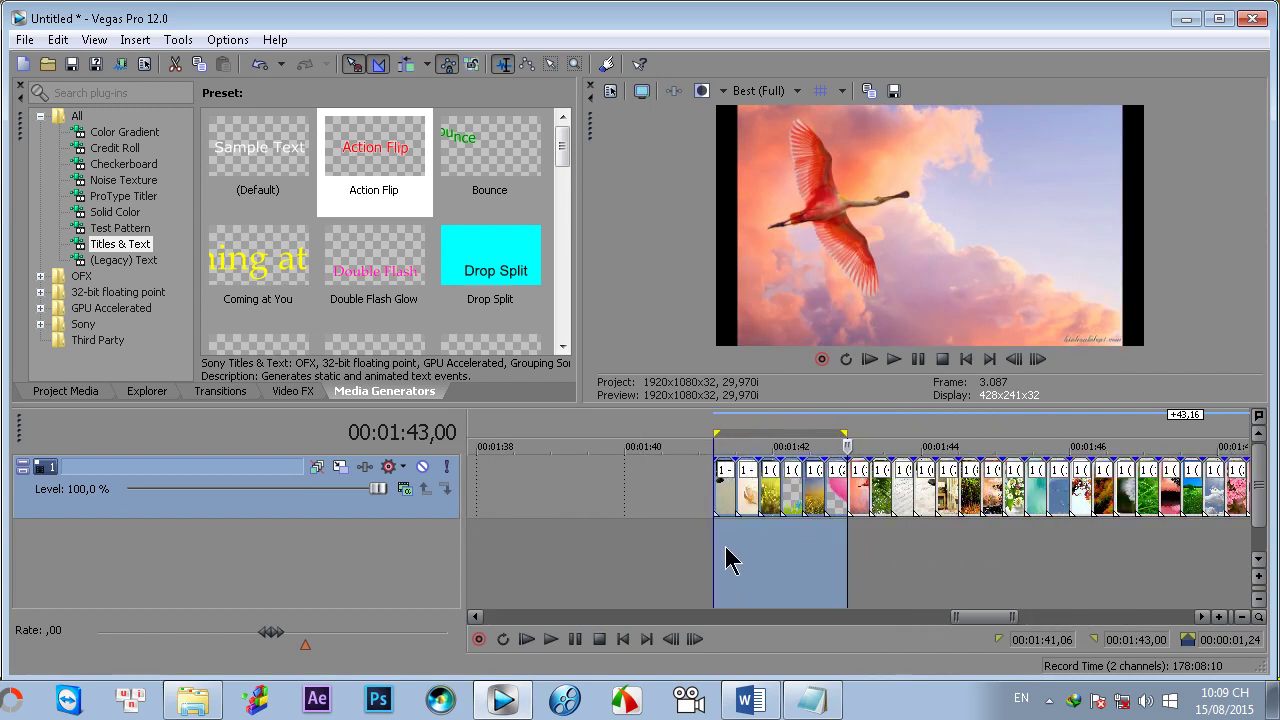
left_click(716, 489)
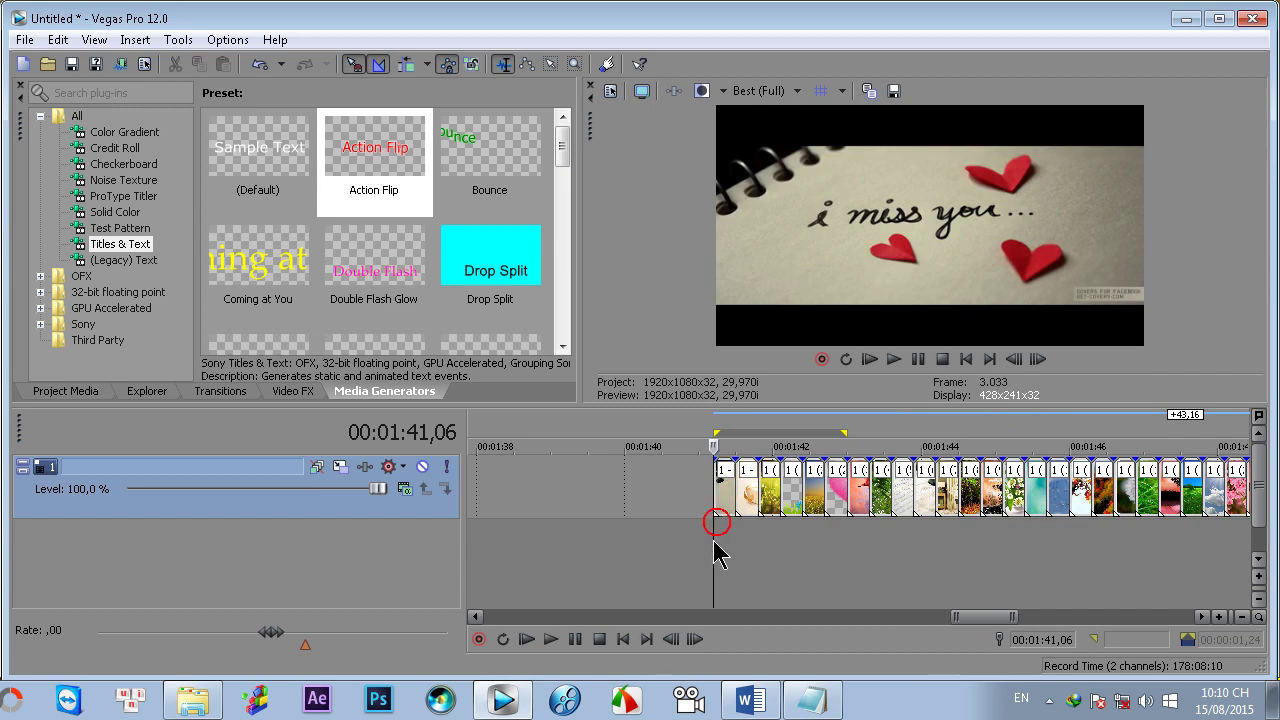
scroll(716, 540, "down", 3)
key("space")
scroll(820, 549, "down", 2)
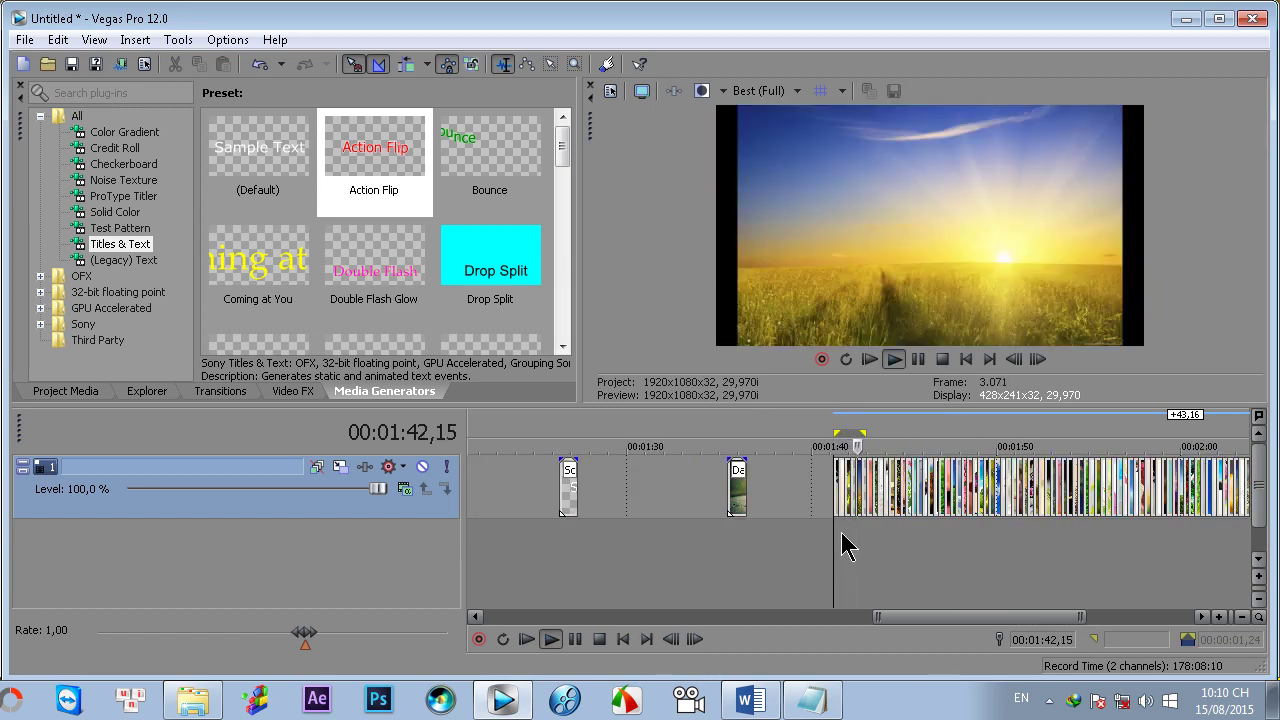
scroll(845, 543, "down", 2)
scroll(849, 537, "up", 2)
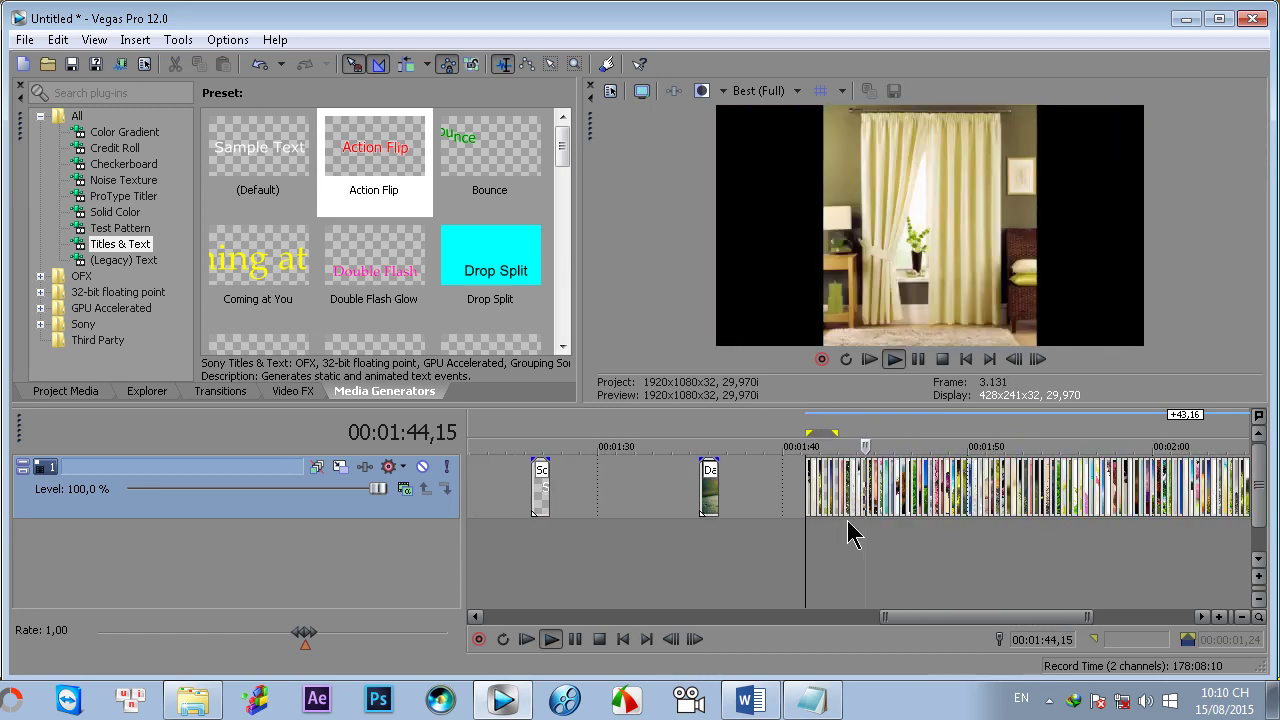
scroll(894, 525, "down", 2)
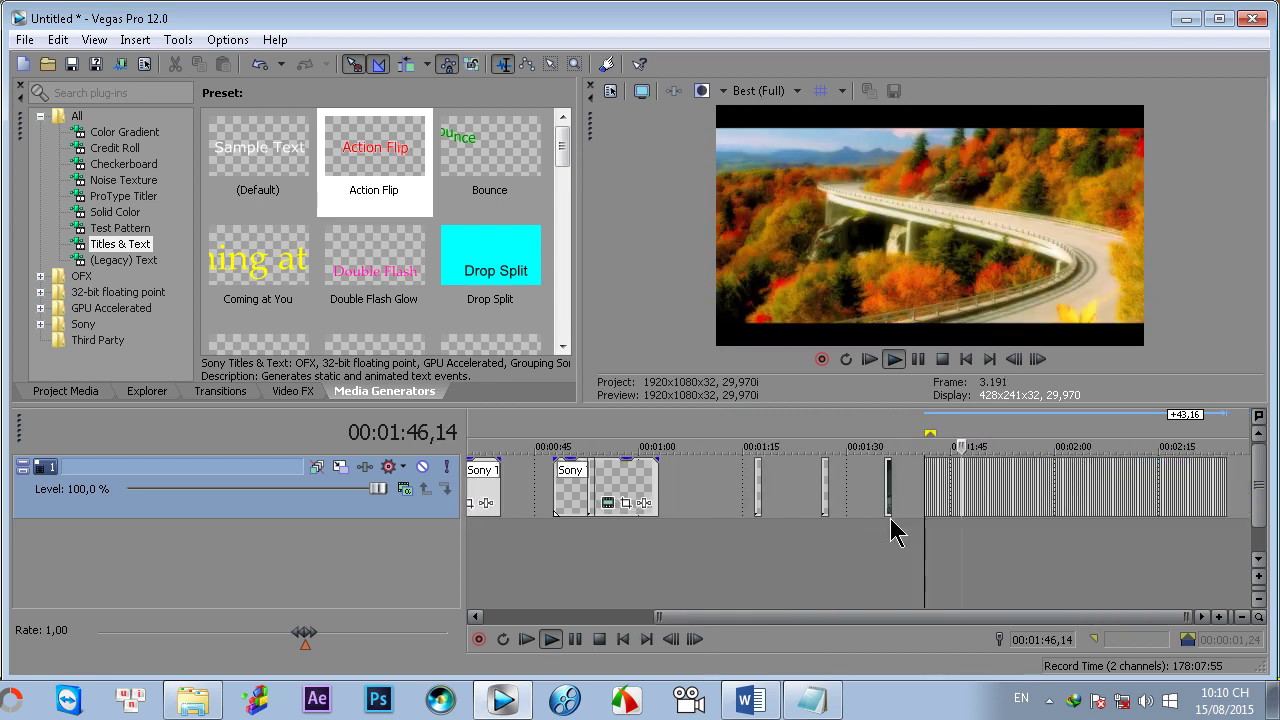
scroll(1010, 522, "up", 2)
key("space")
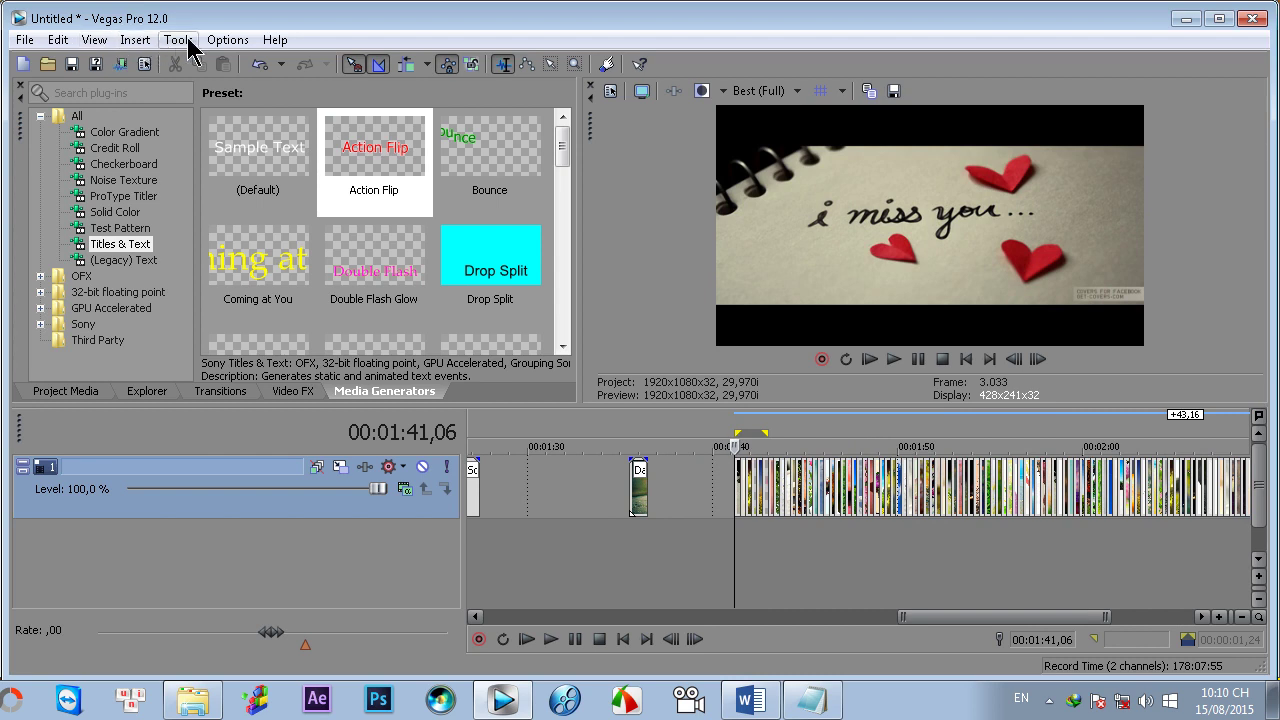
Change the New still image length preference to ,0300 seconds (one frame) and apply it.
left_click(228, 40)
left_click(293, 588)
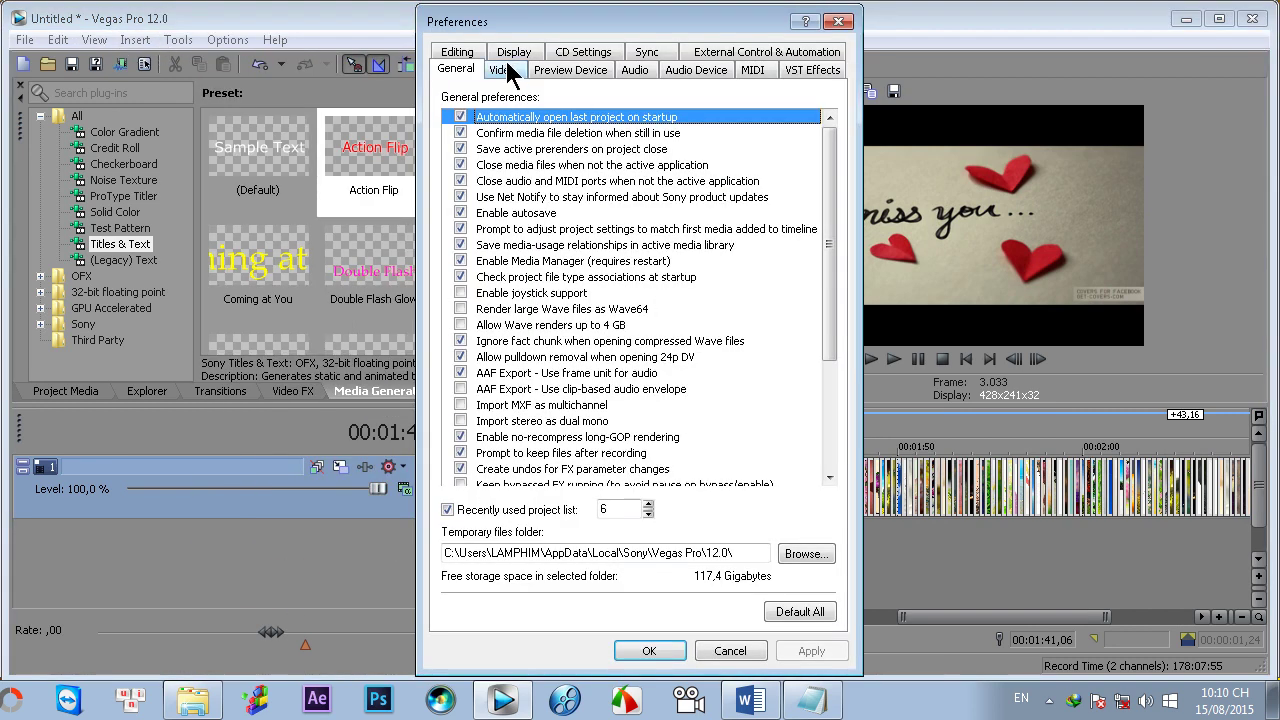
left_click(453, 54)
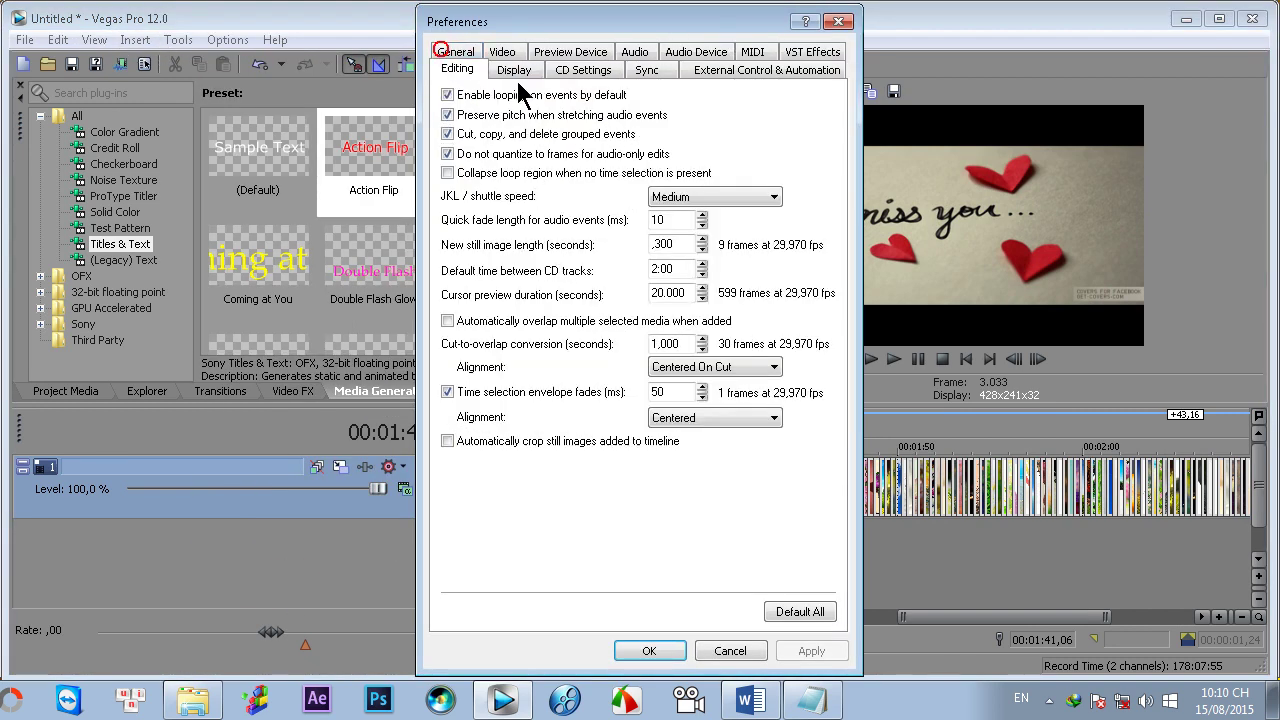
left_click(657, 244)
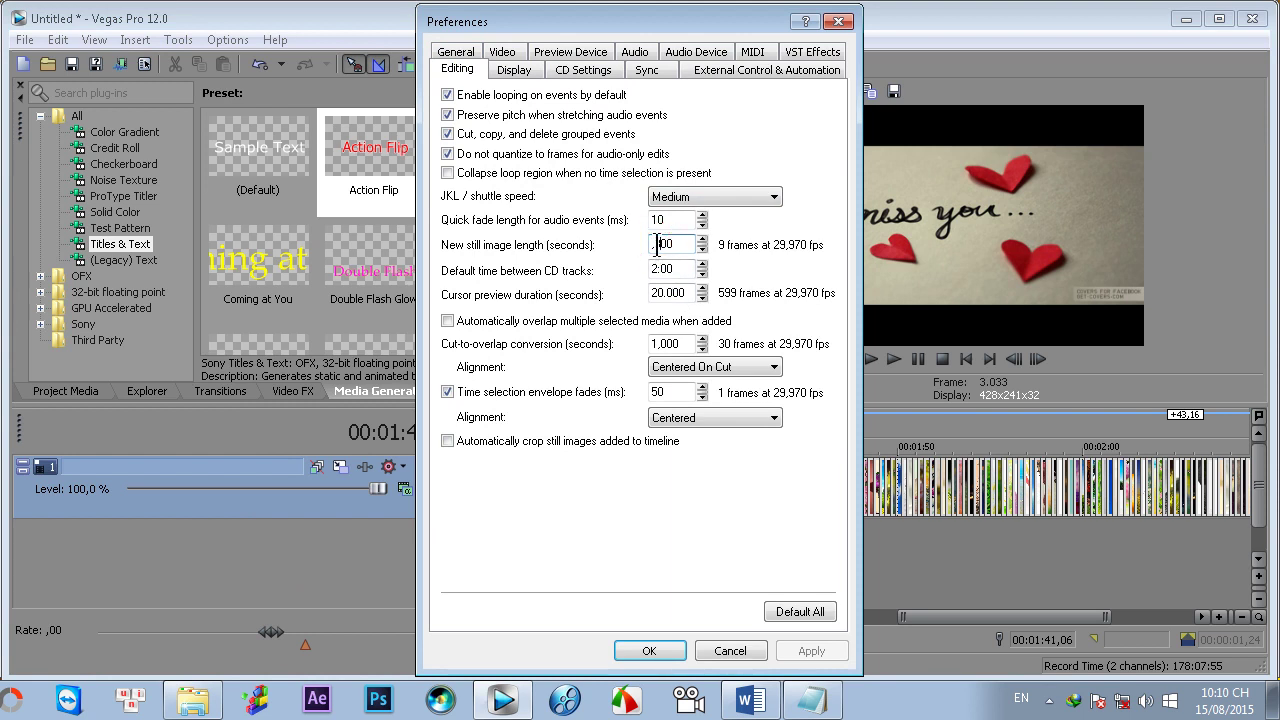
type("0")
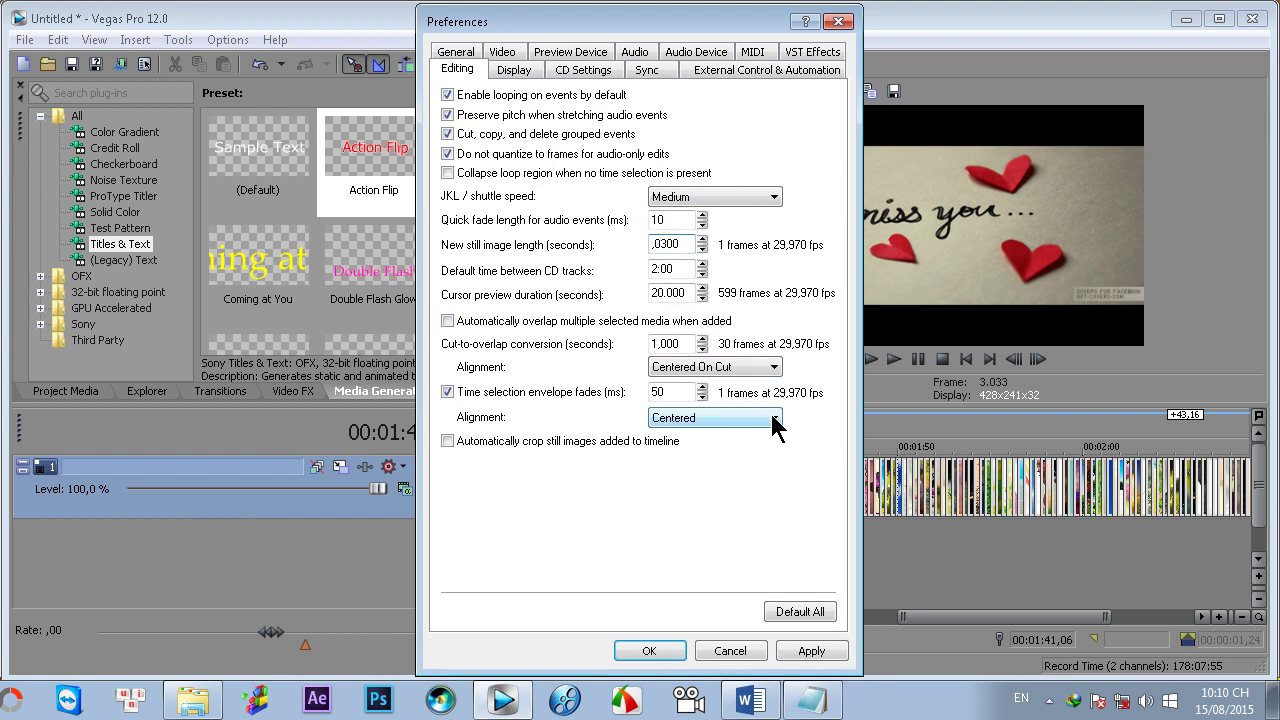
left_click(812, 652)
Drop the 145 selected love photos onto the timeline as one-frame stills and mark a time selection over them.
left_click(665, 648)
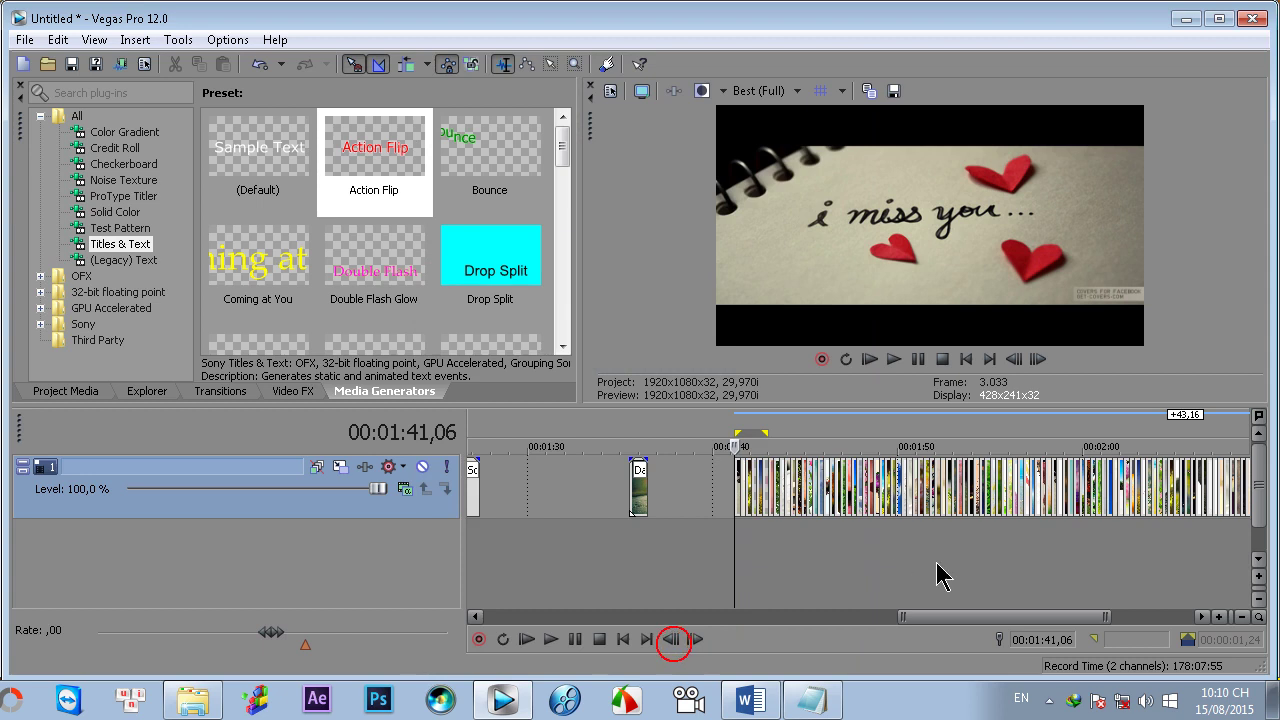
left_click(1037, 560)
scroll(922, 543, "down", 3)
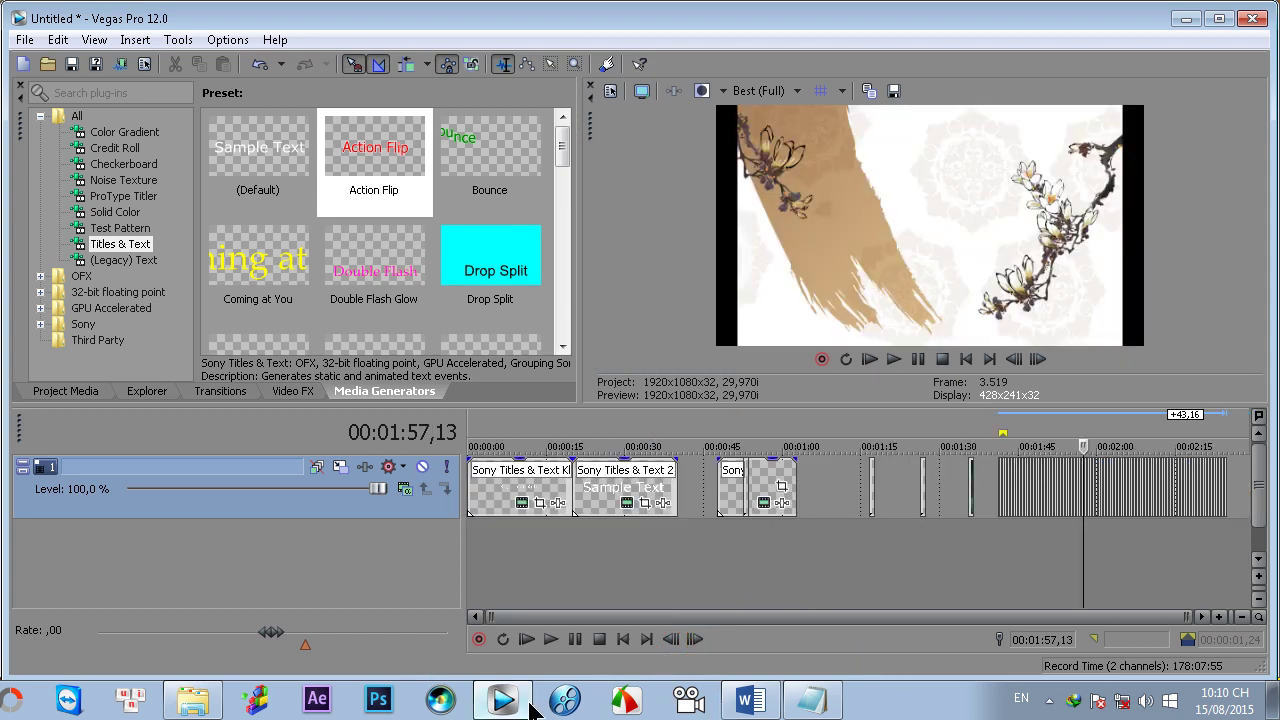
left_click(208, 697)
scroll(517, 231, "up", 1)
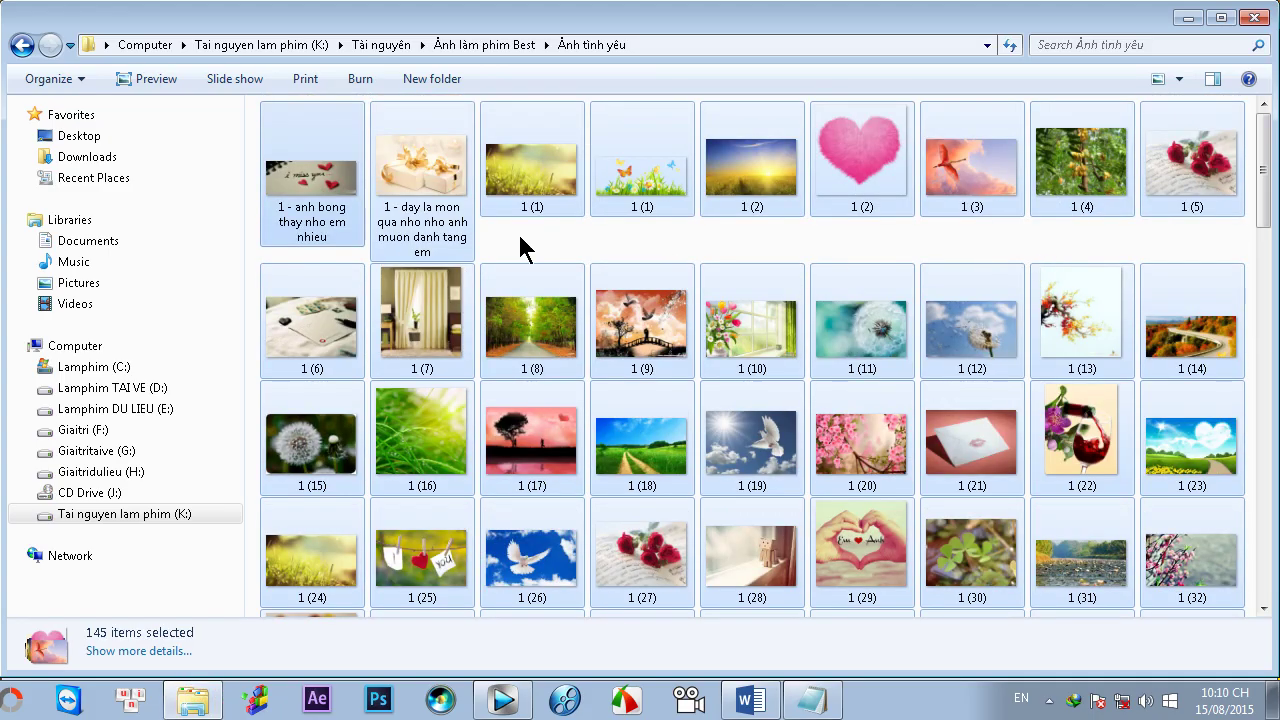
left_click_drag(339, 189, 1208, 531)
left_click(1128, 540)
left_click_drag(1048, 444, 1222, 434)
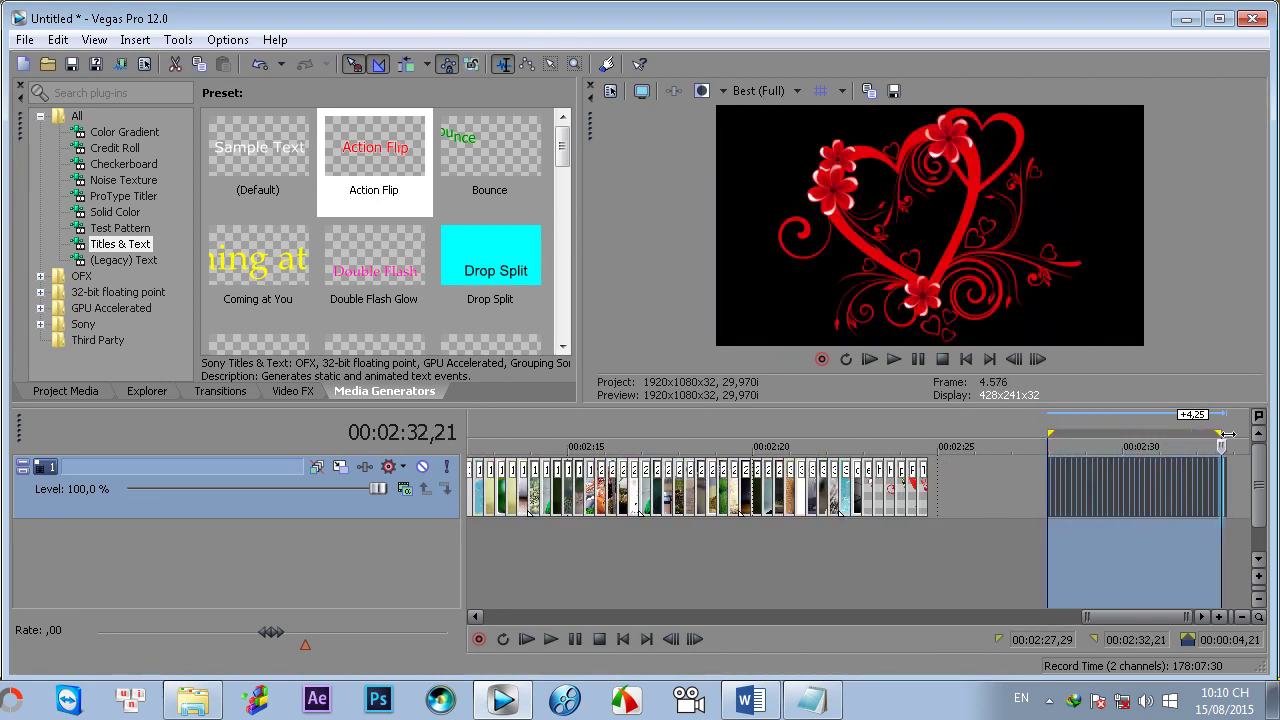
Play back the new photo stills starting from 02:27,29.
left_click(1045, 540)
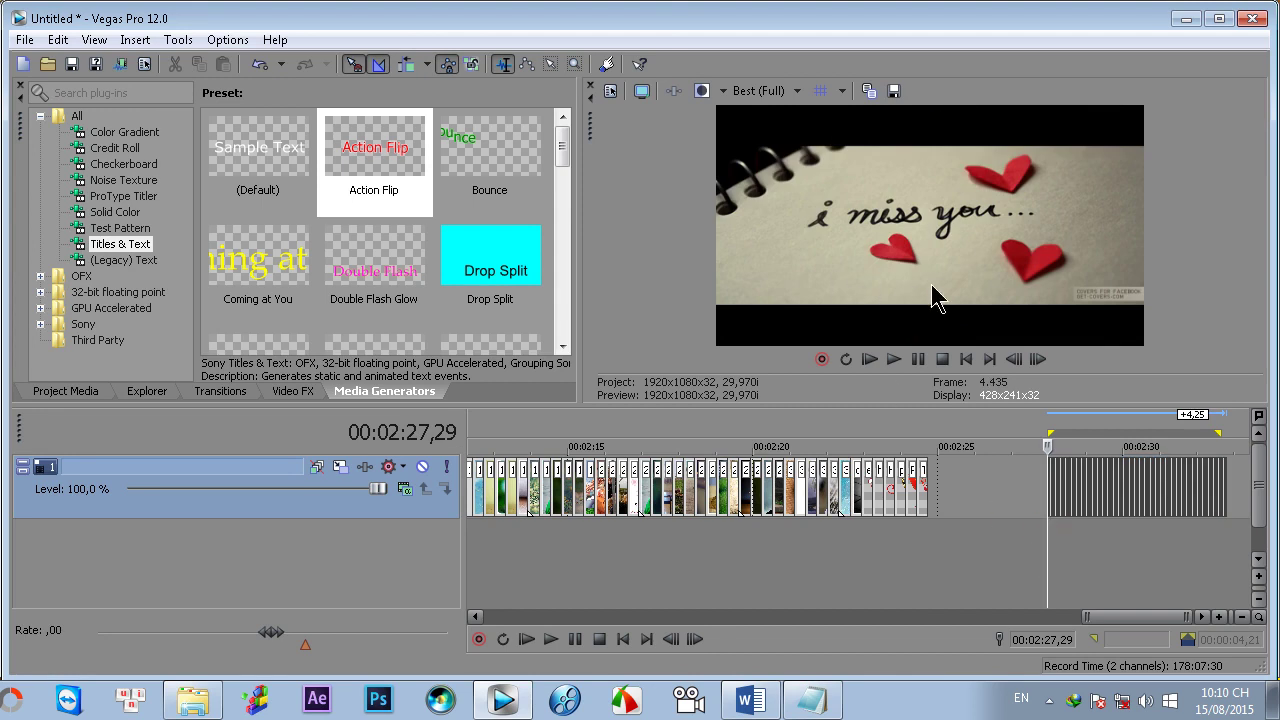
key("space")
left_click(918, 359)
scroll(975, 492, "up", 3)
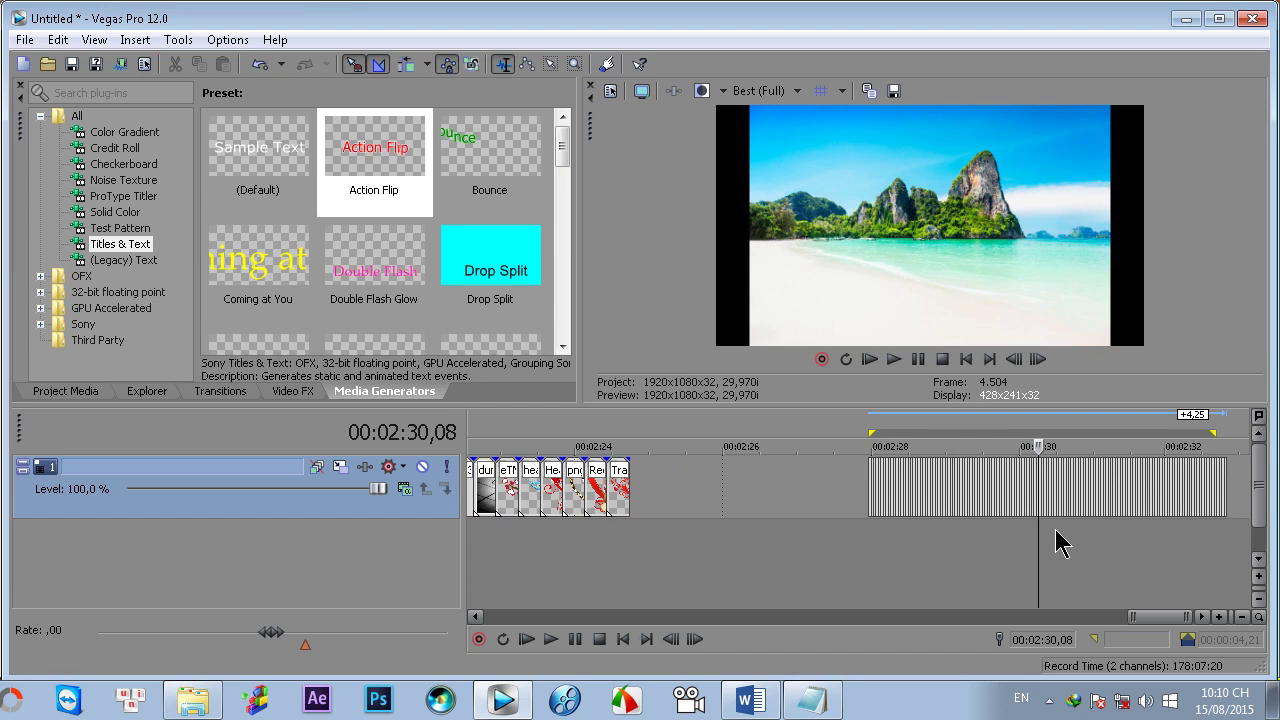
left_click(870, 567)
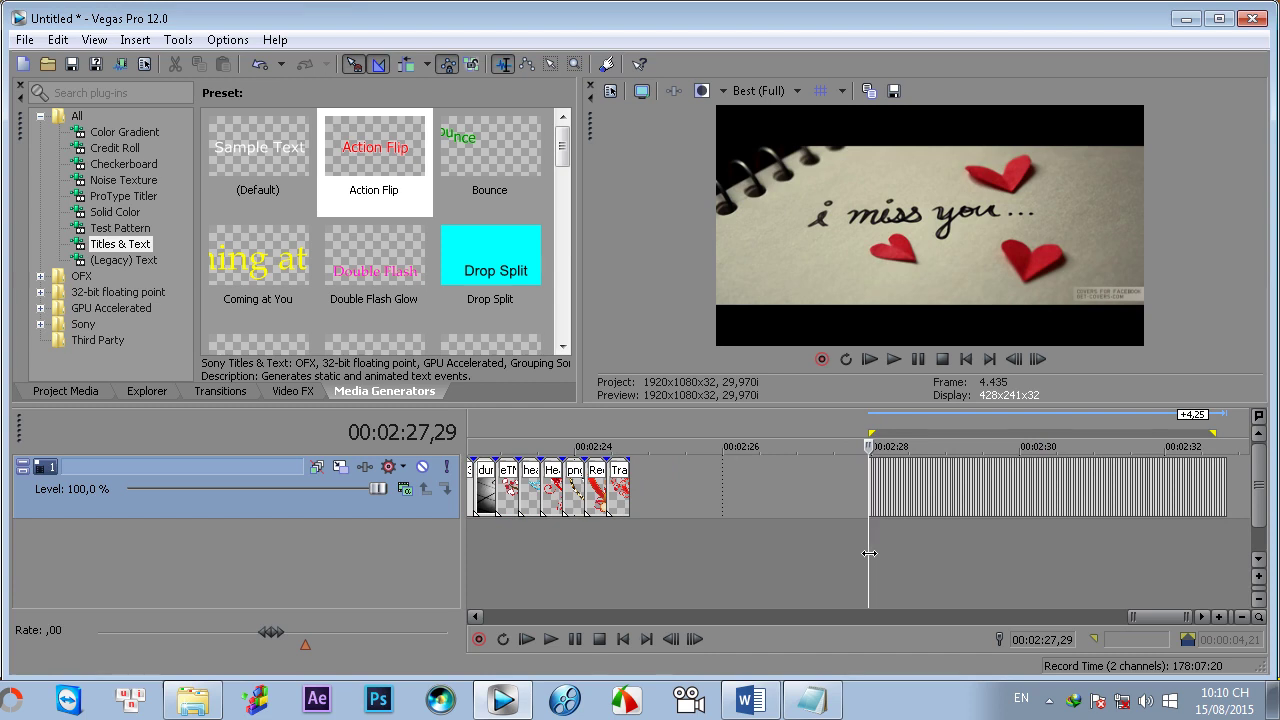
Mark a time selection over the photo run from 02:27,29 to 02:32,24.
scroll(869, 553, "up", 5)
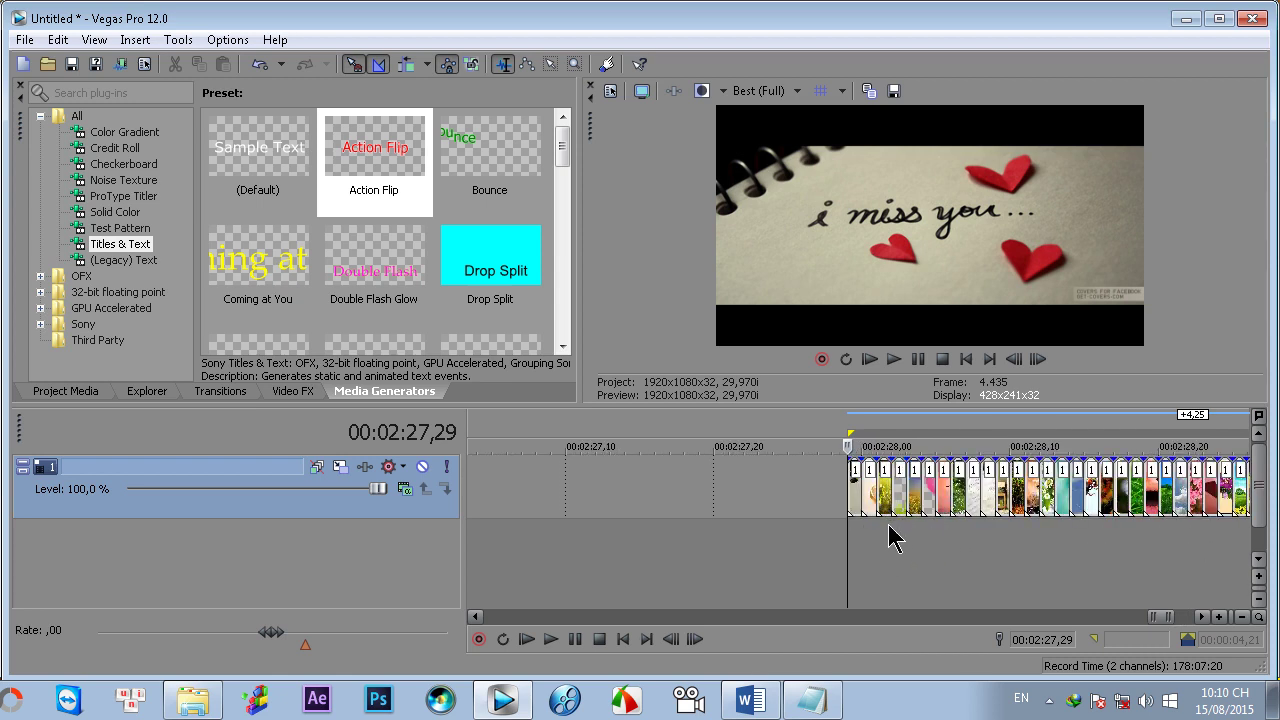
scroll(848, 551, "down", 2)
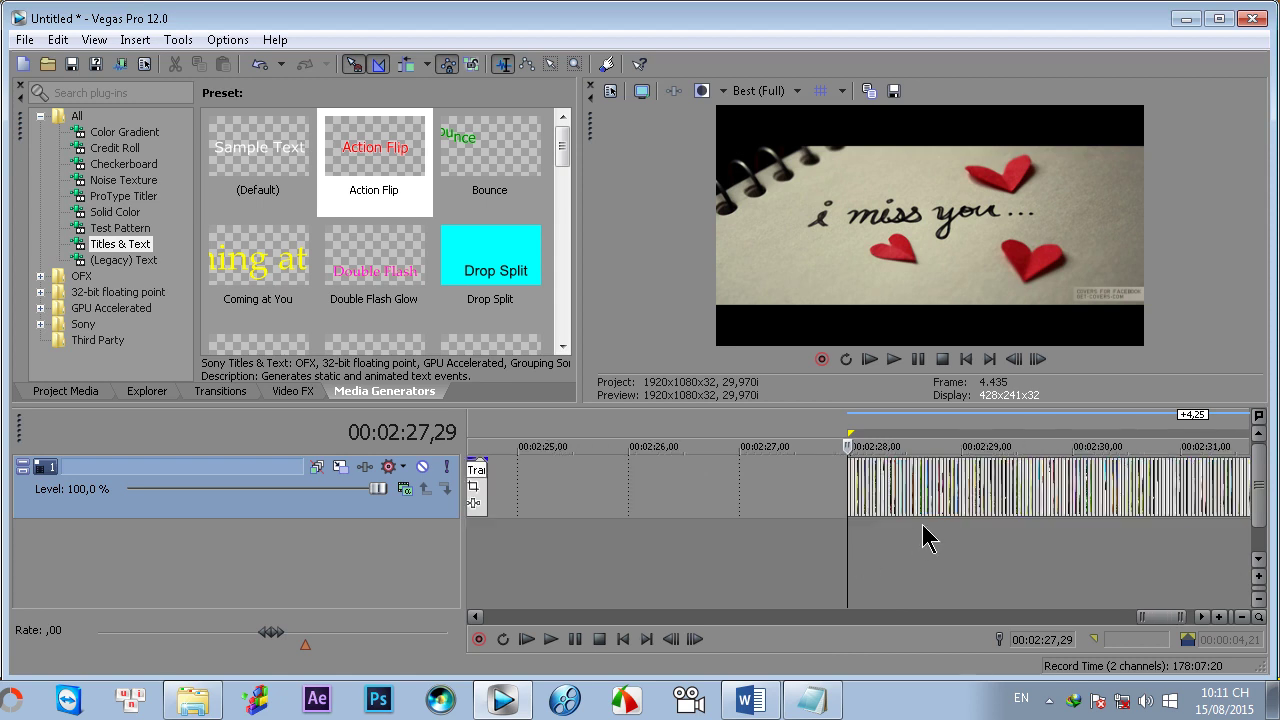
scroll(922, 530, "down", 3)
left_click_drag(1221, 540, 876, 541)
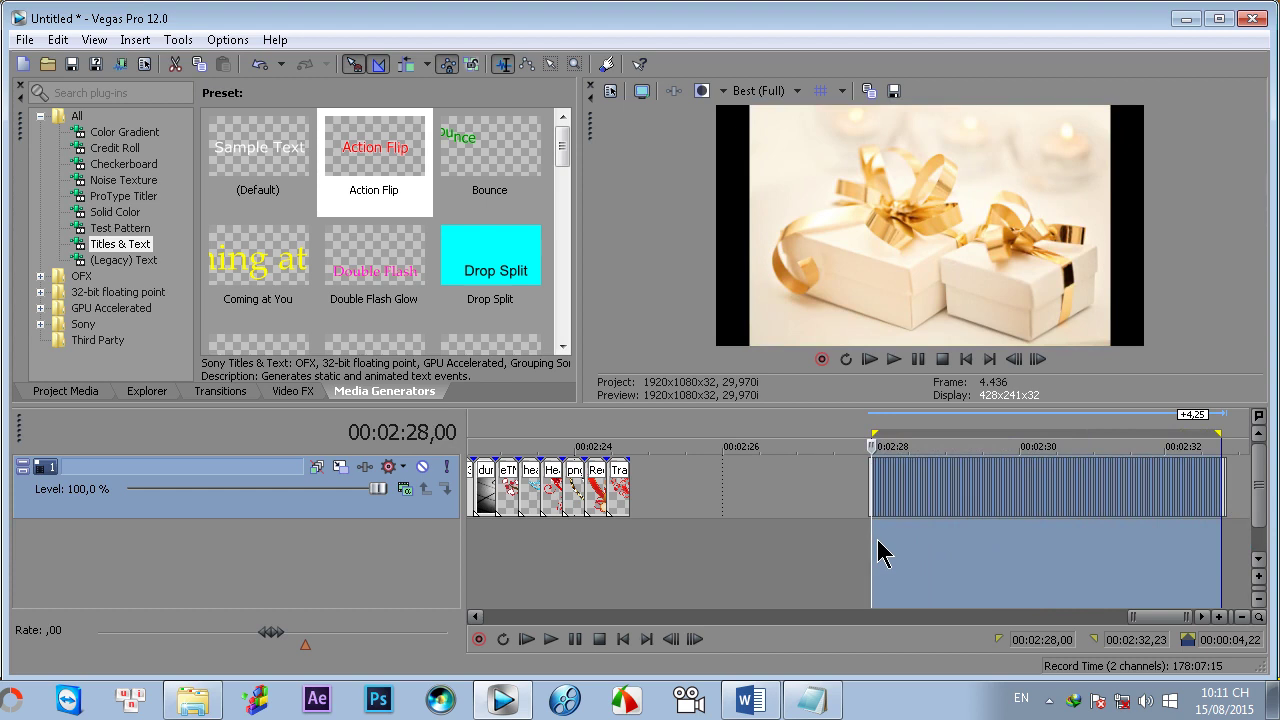
left_click_drag(1229, 532, 873, 537)
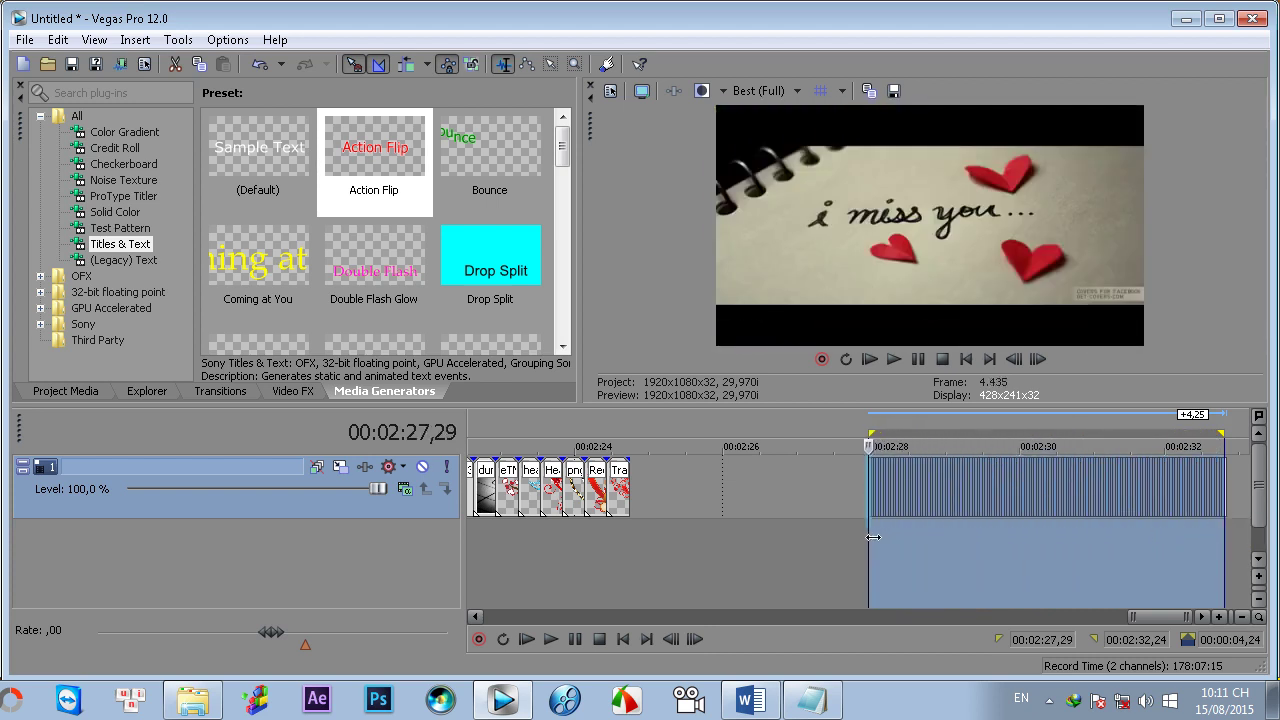
scroll(875, 540, "down", 3)
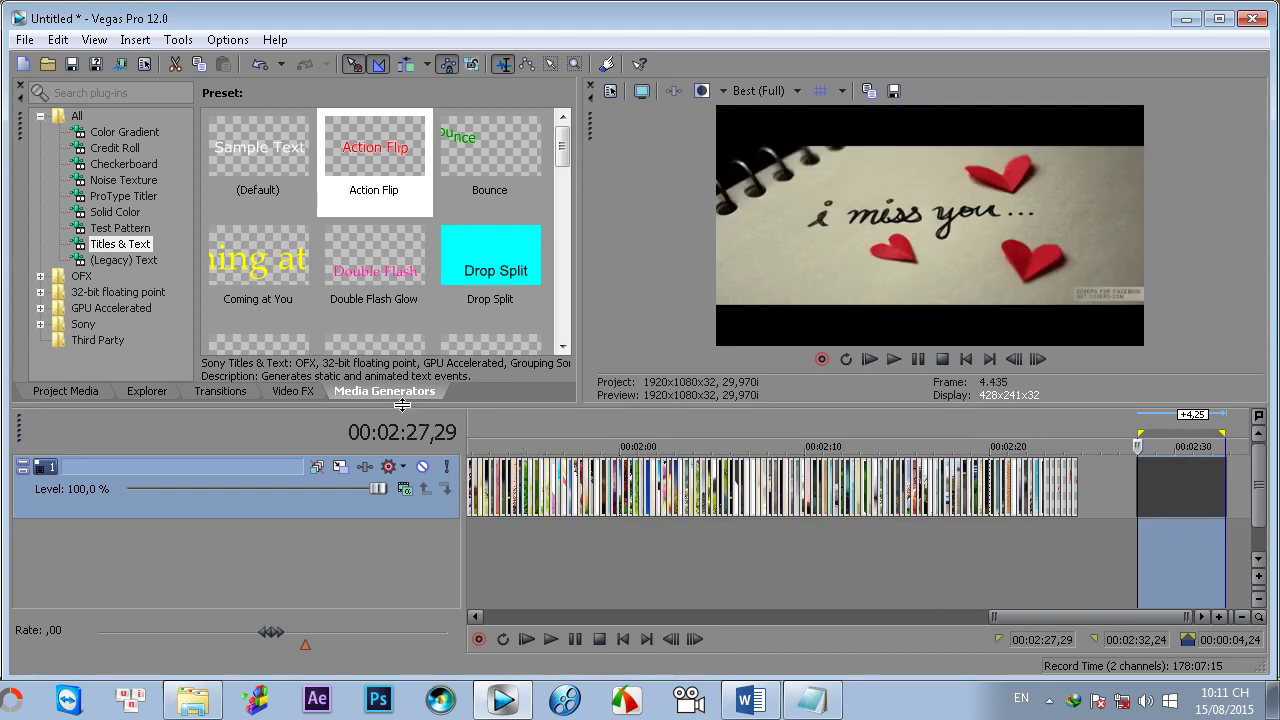
Add a White Solid Color event at the end of the timeline after the photos.
left_click(116, 212)
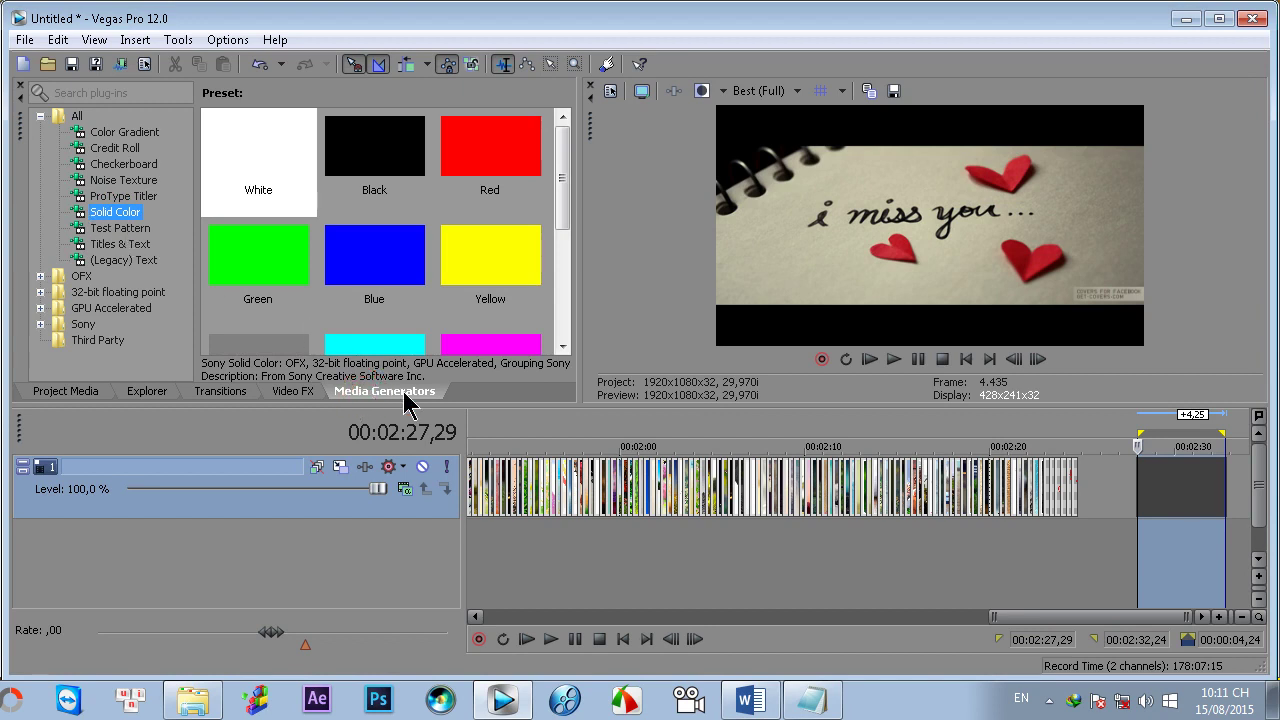
left_click_drag(251, 166, 1248, 505)
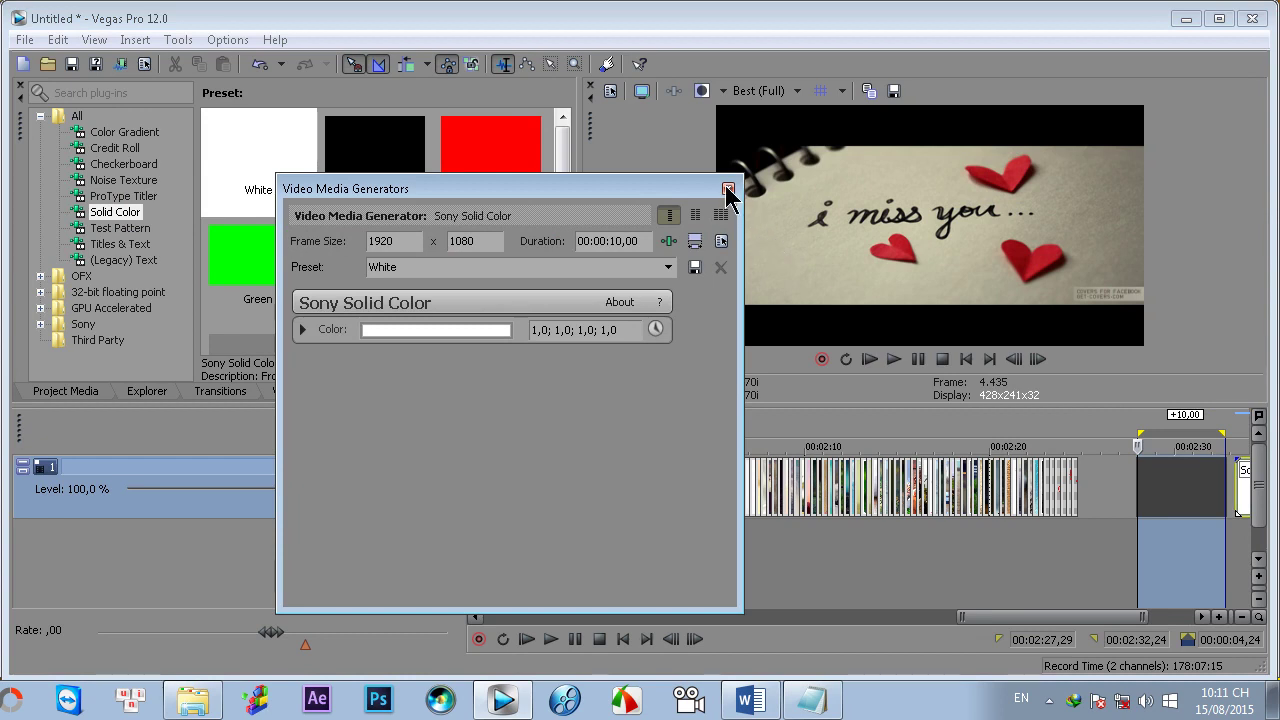
left_click(727, 189)
left_click(1240, 556)
scroll(1200, 550, "up", 5)
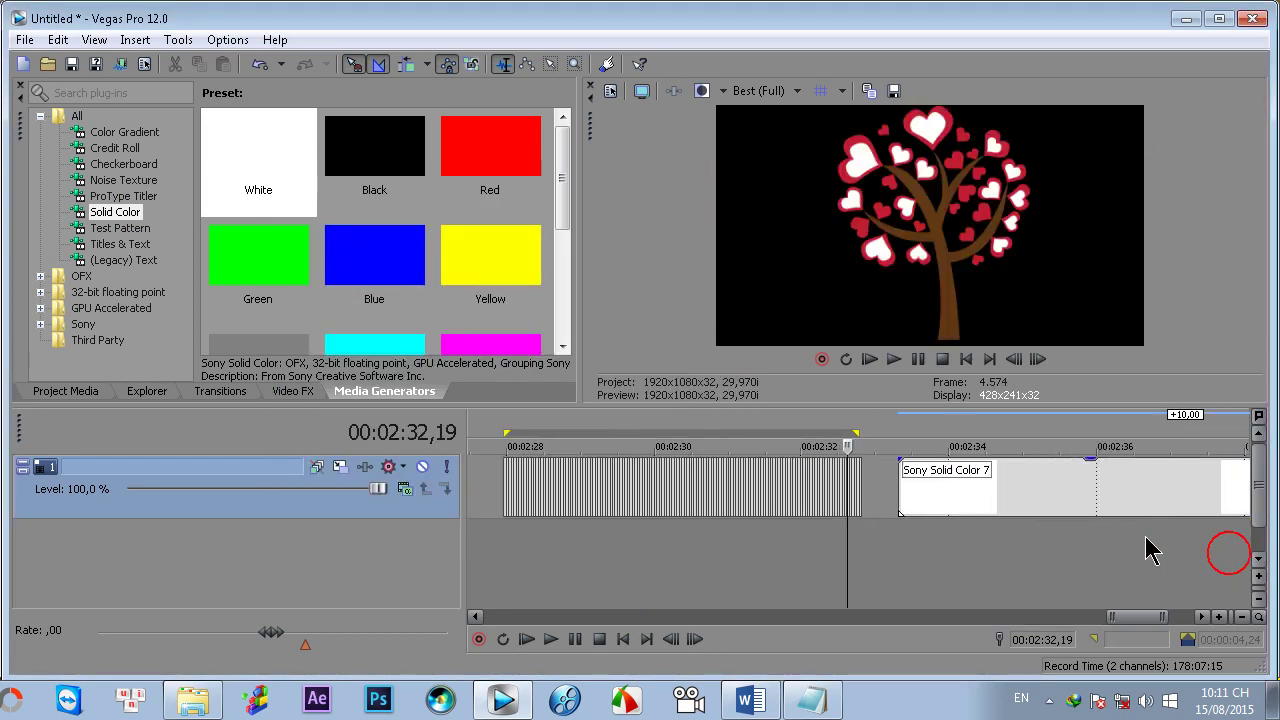
scroll(1060, 530, "down", 4)
Lengthen the white Solid Color event at 02:39 by dragging its edge.
left_click(1063, 510)
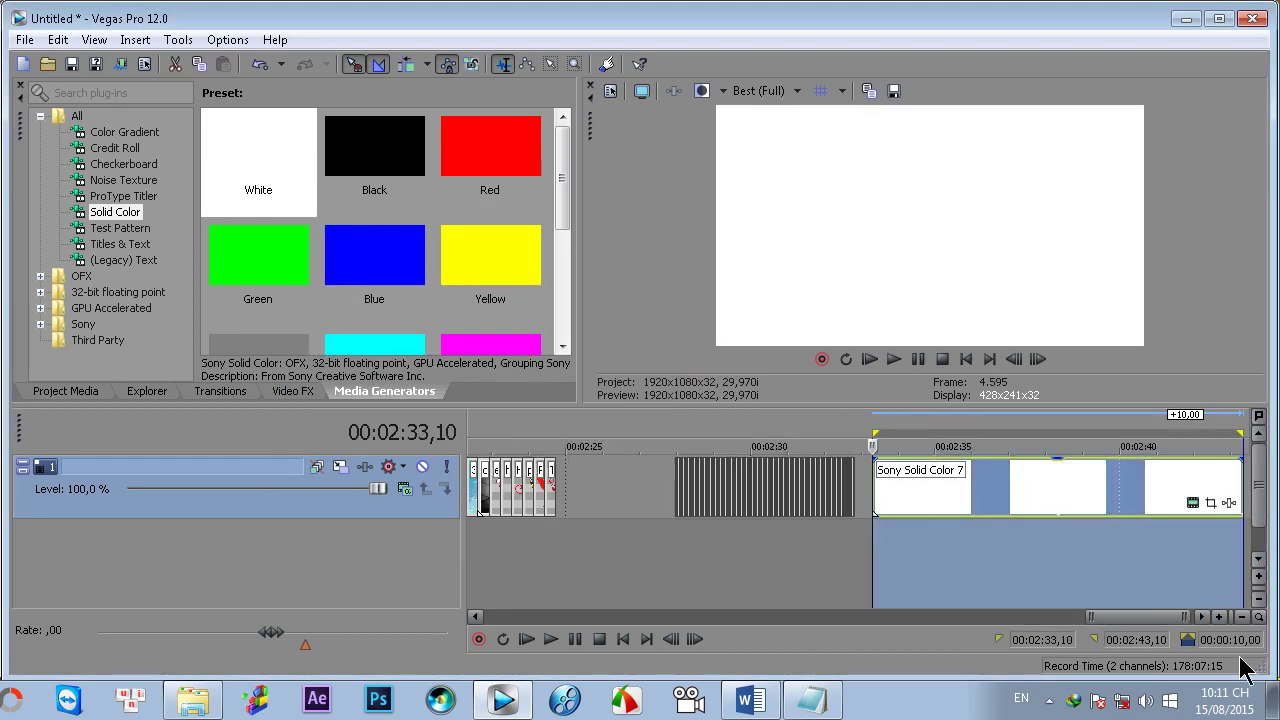
left_click(1082, 504)
scroll(1085, 515, "down", 4)
left_click_drag(1206, 503, 1072, 482)
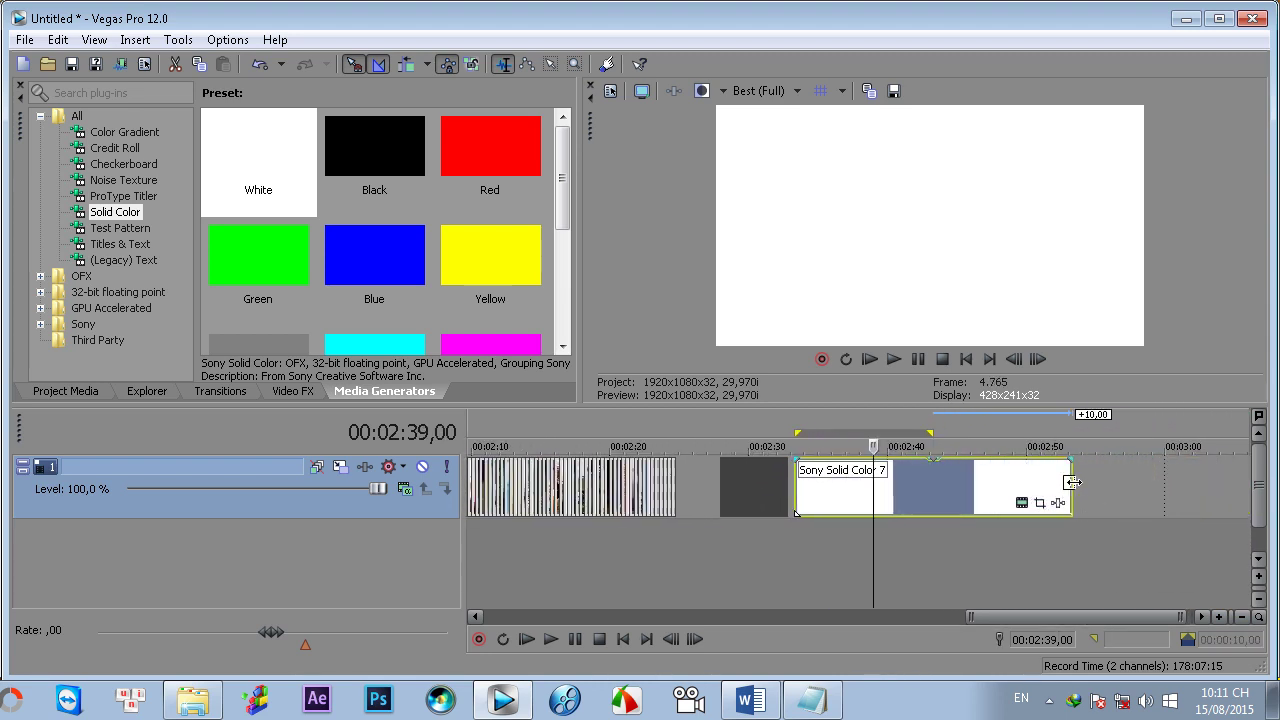
left_click(1020, 501)
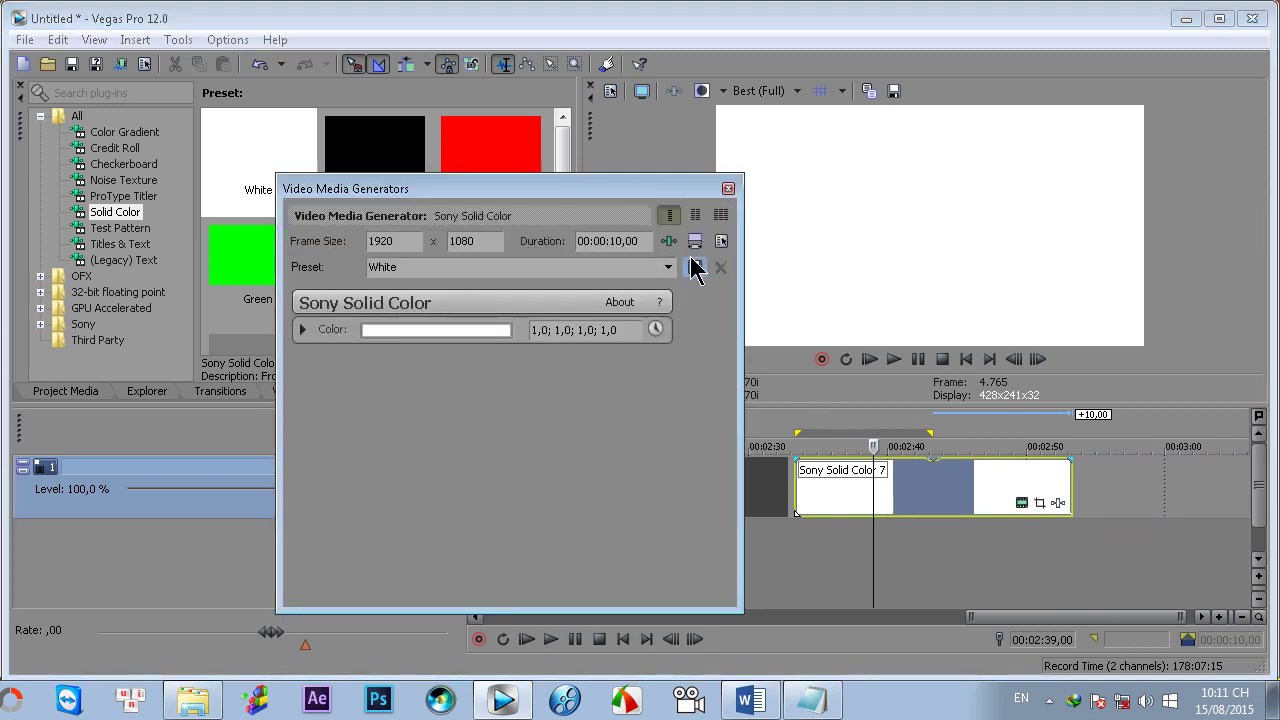
left_click(728, 188)
mouse_move(1072, 482)
left_mouse_down()
mouse_move(1214, 482)
mouse_move(1095, 486)
left_mouse_up()
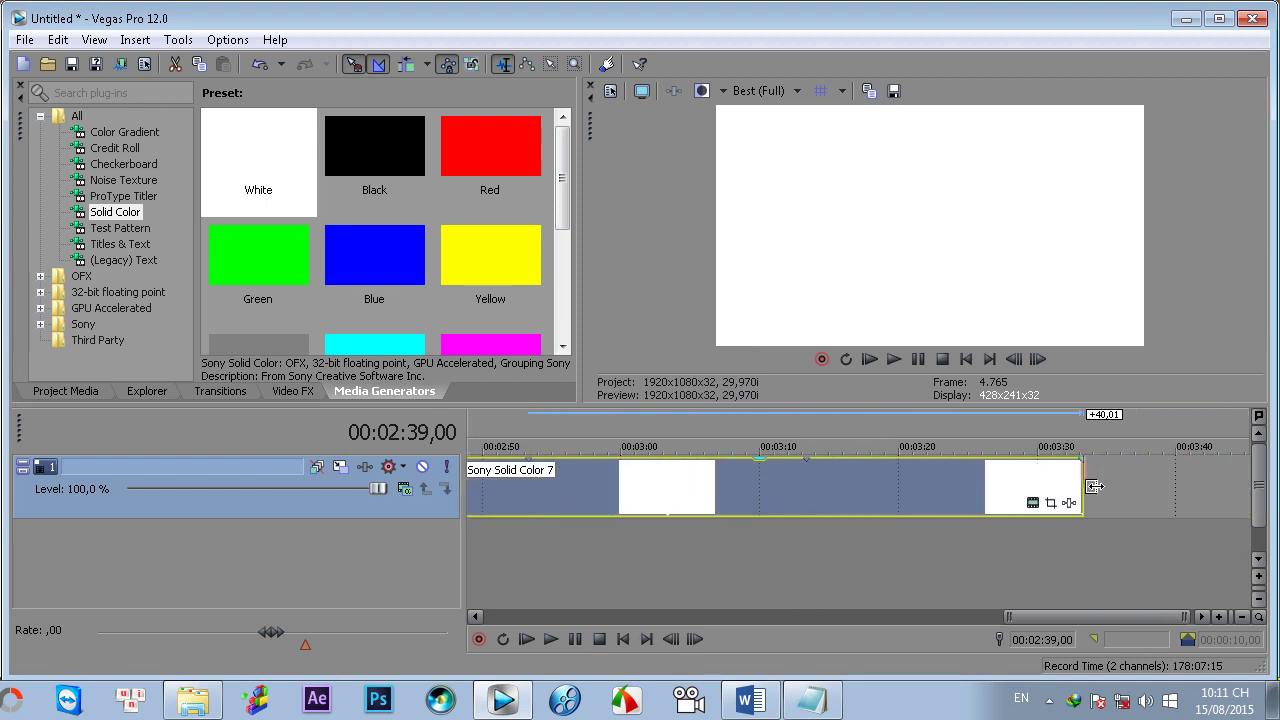
Set the white event's generator duration to 00:00:15,01.
left_click(1032, 503)
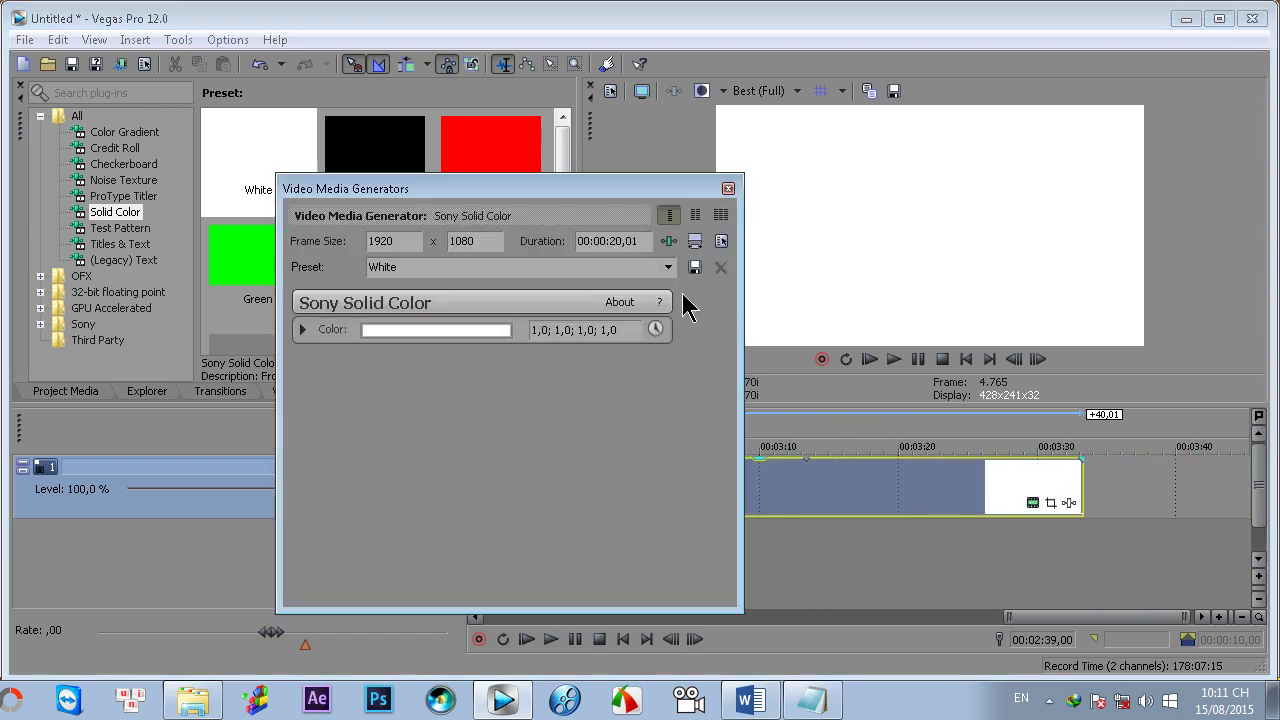
double_click(610, 241)
type("15")
key("Return")
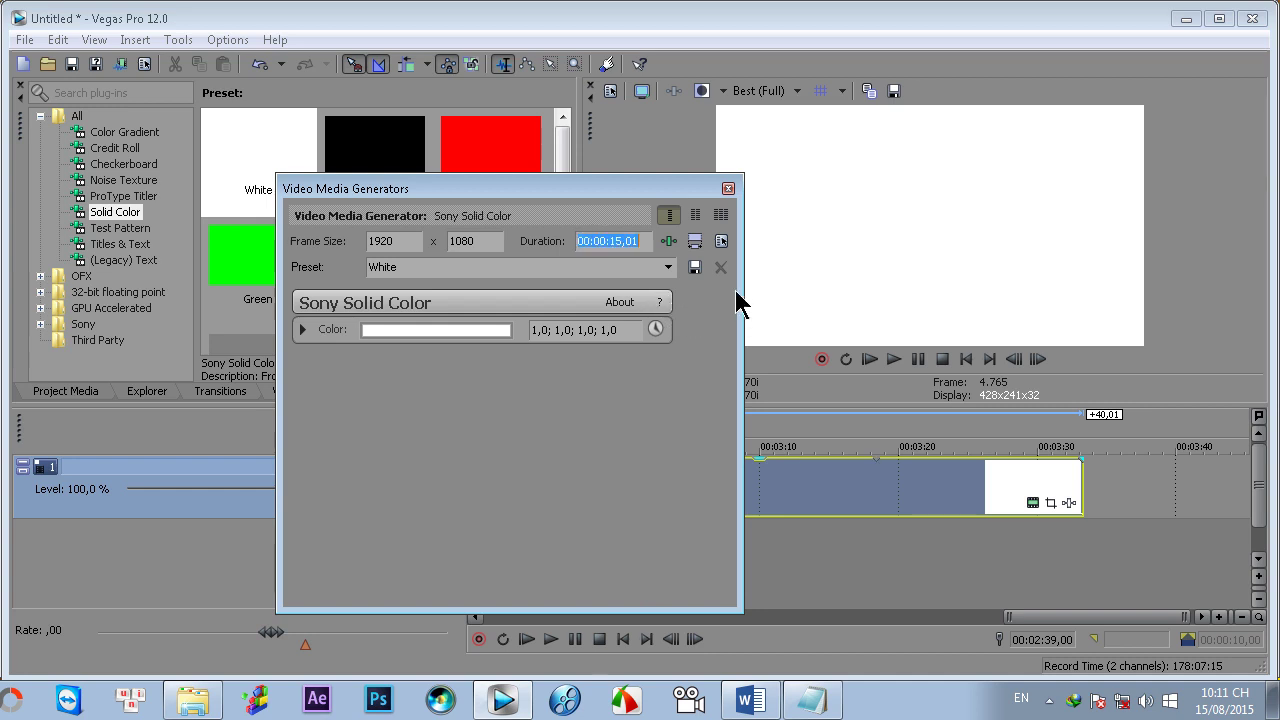
left_click(728, 188)
Deselect the white event and minimize Vegas and the photo folder to show the desktop.
scroll(920, 509, "down", 5)
left_click(1130, 540)
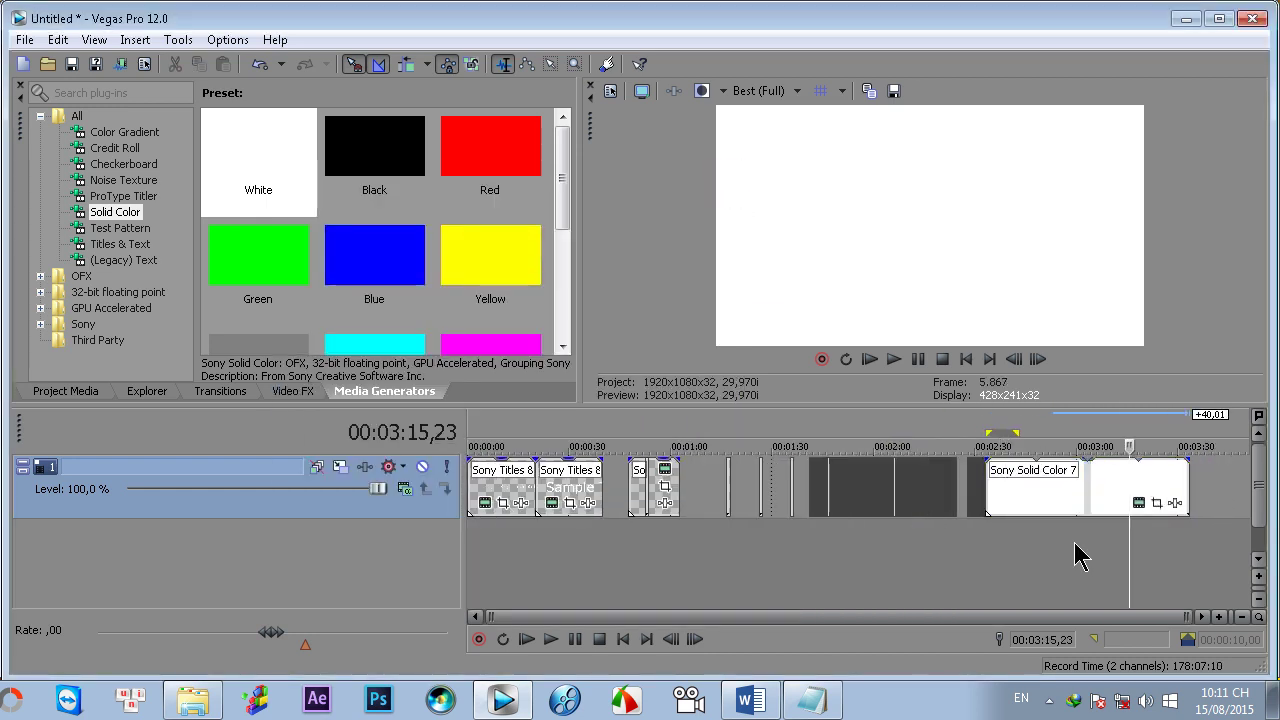
left_click(1187, 19)
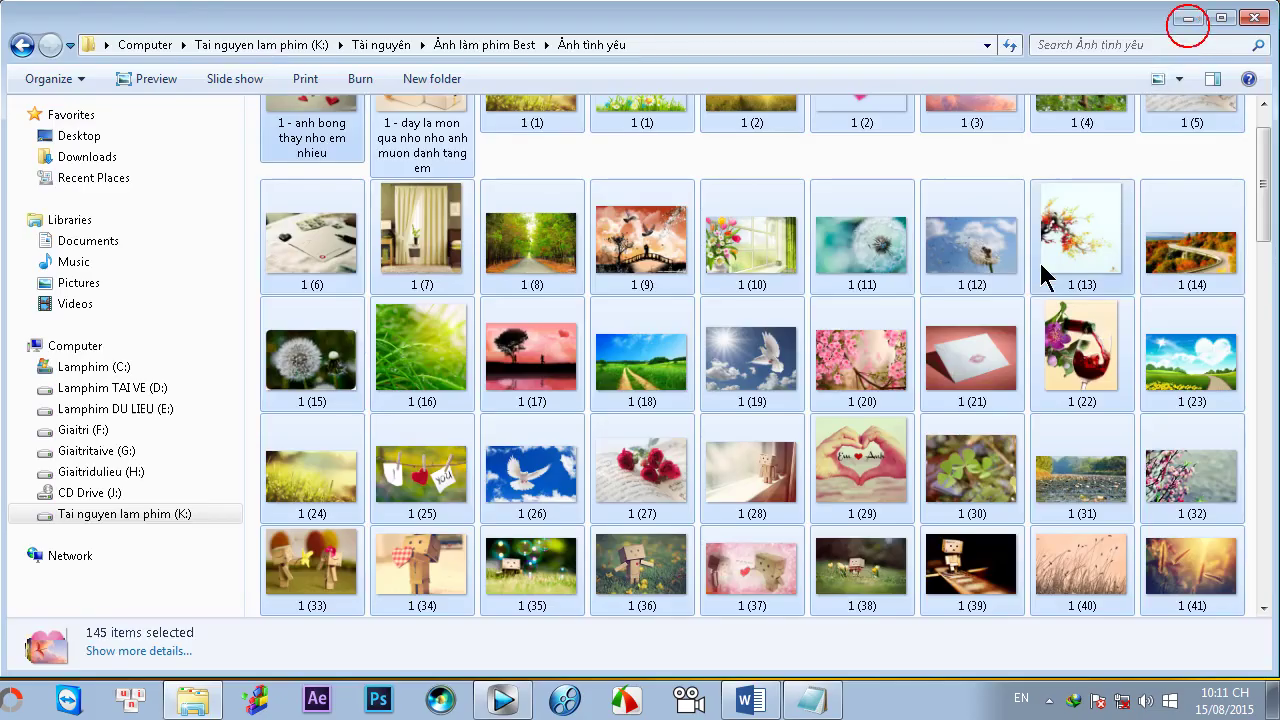
left_click(1187, 19)
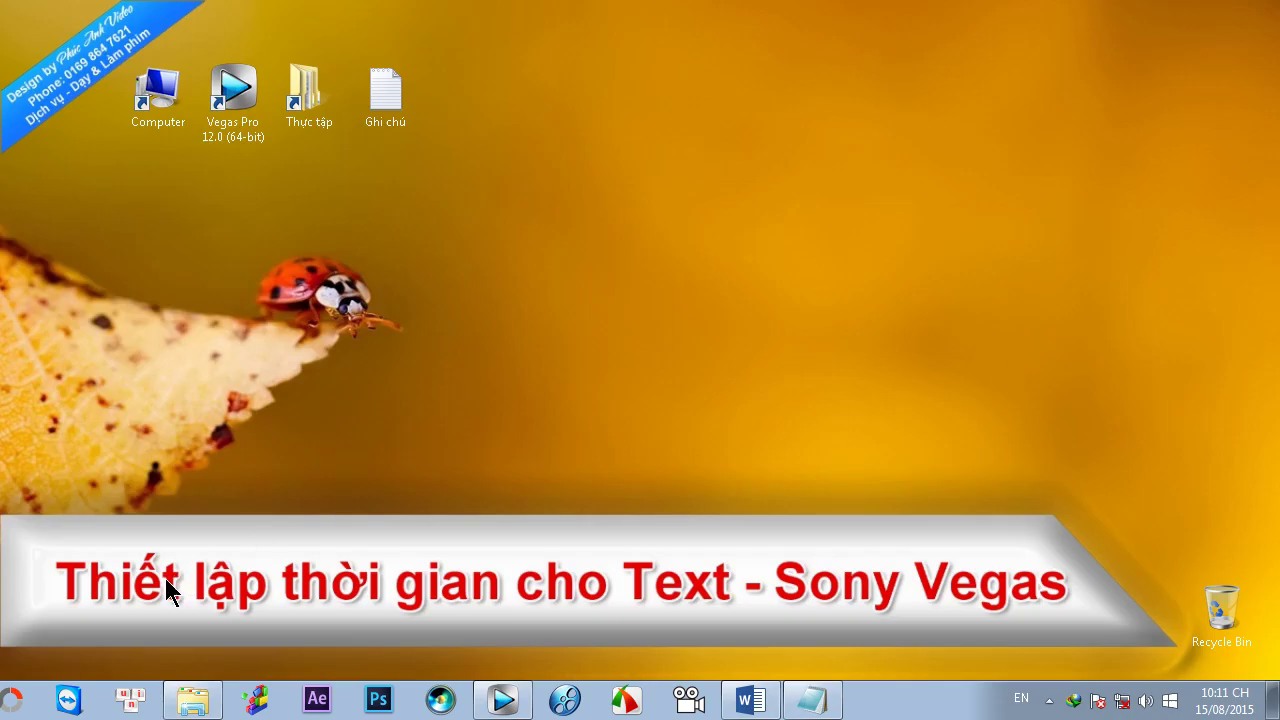